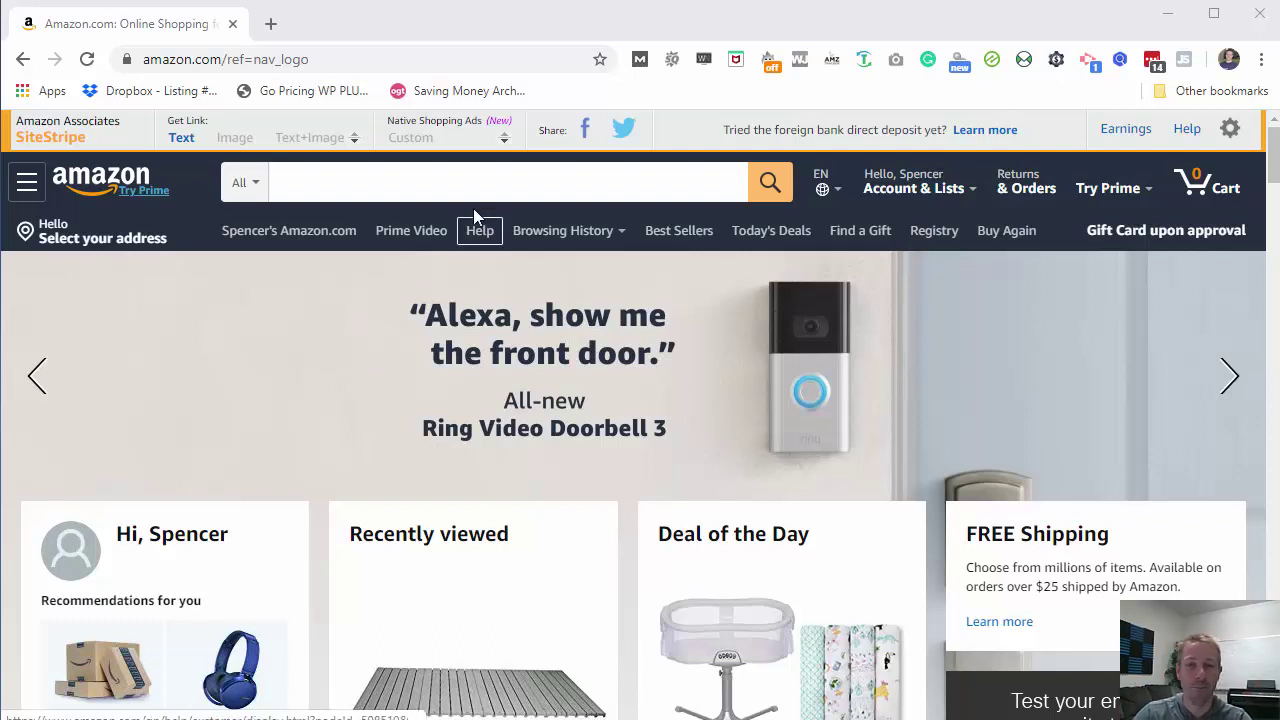
- Search Amazon's product catalogue for "cheetos fingers"
{"action": "left_click", "coordinate": [490, 185]}
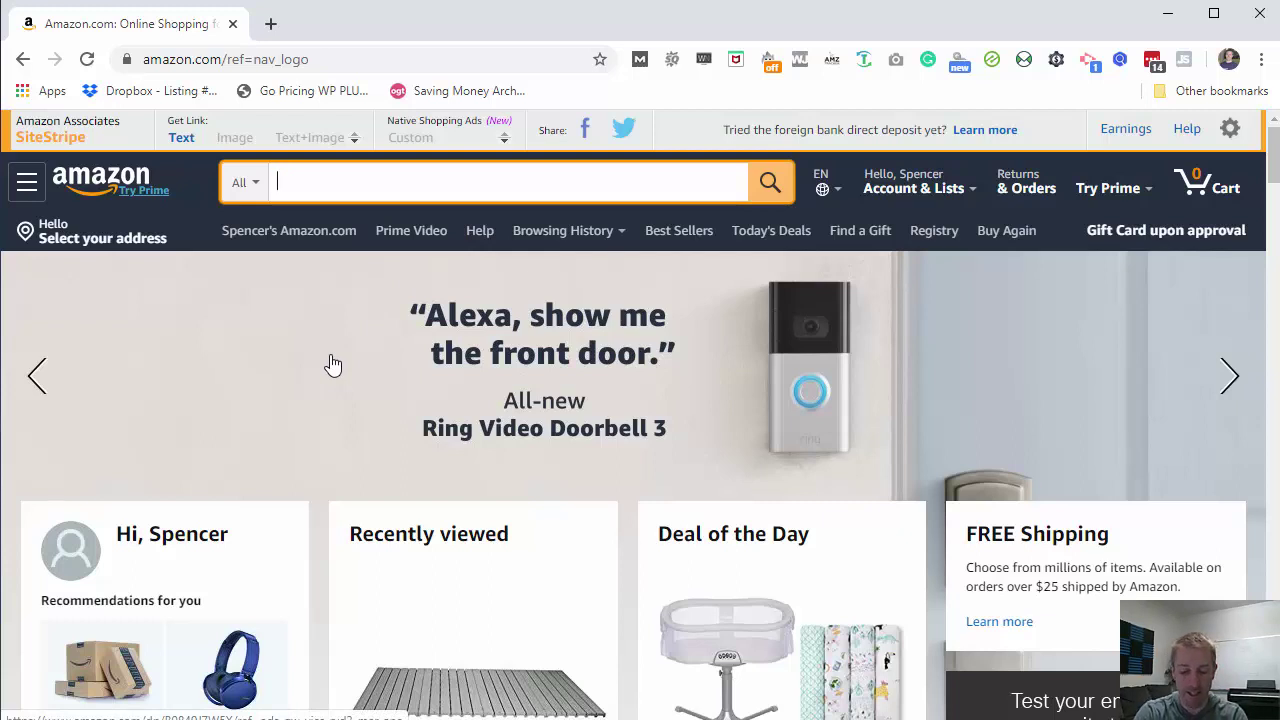
{"action": "type", "text": "cheeto"}
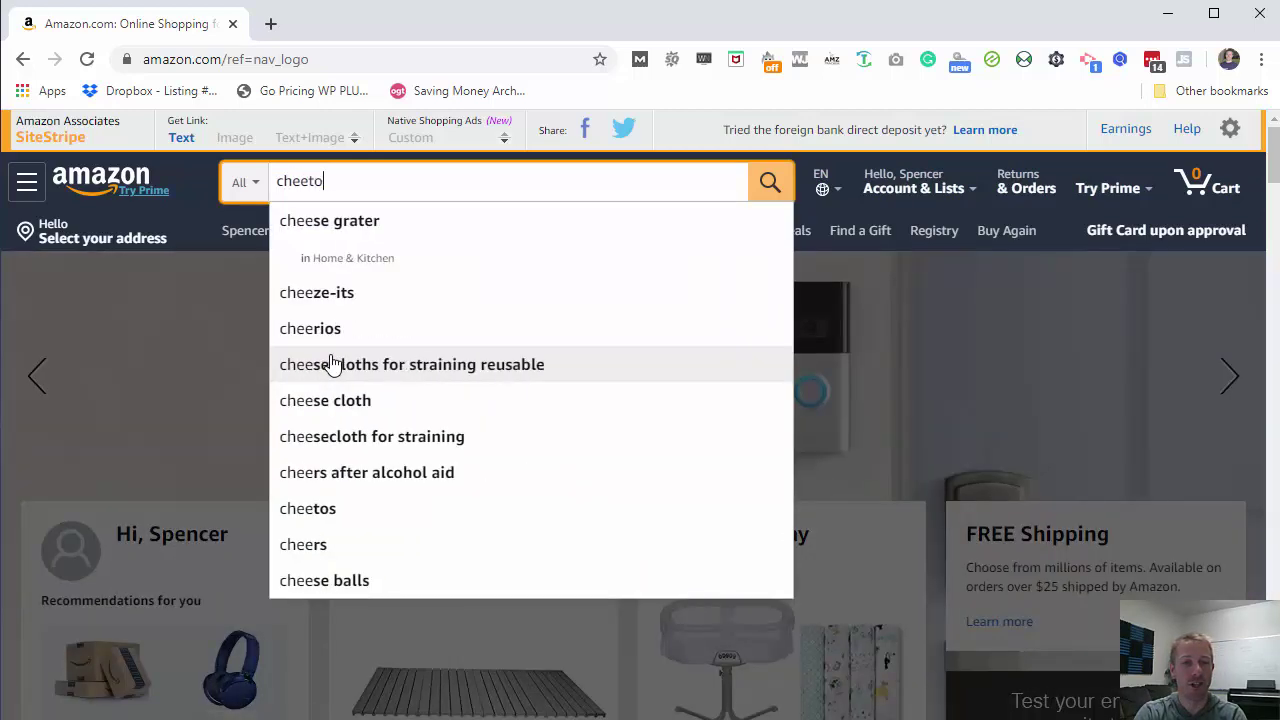
{"action": "type", "text": "s finger"}
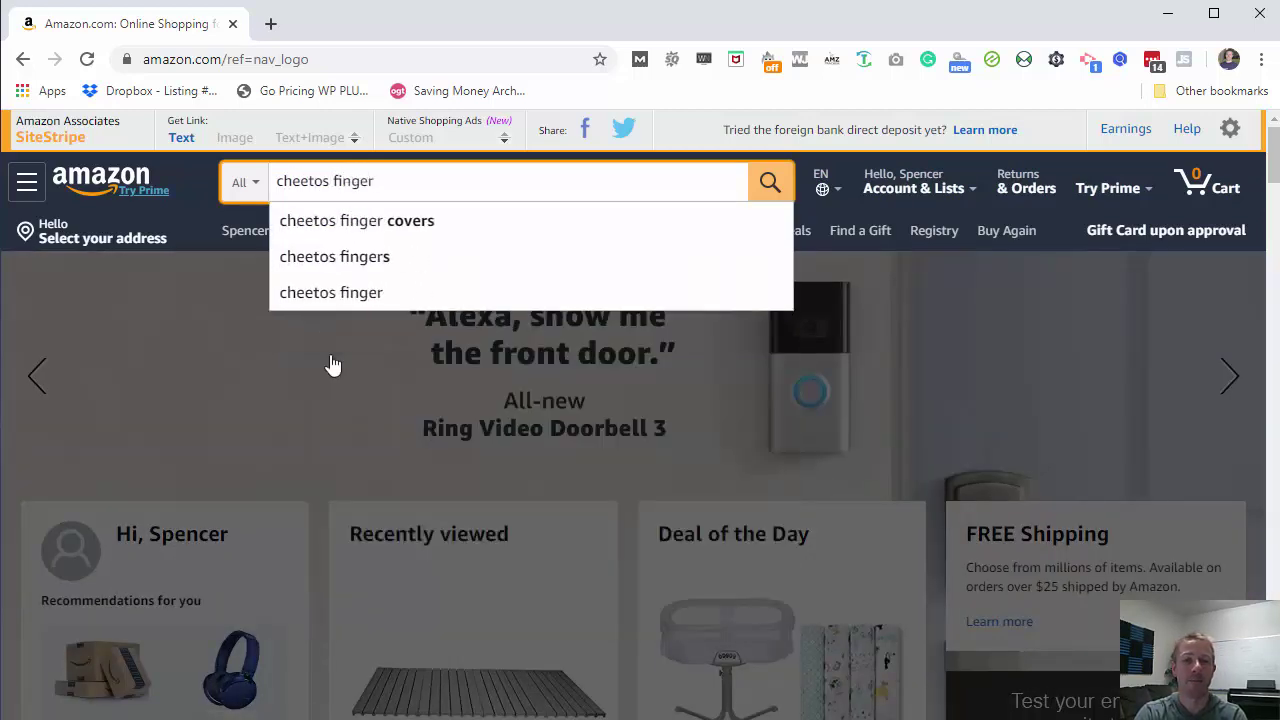
{"action": "type", "text": "s"}
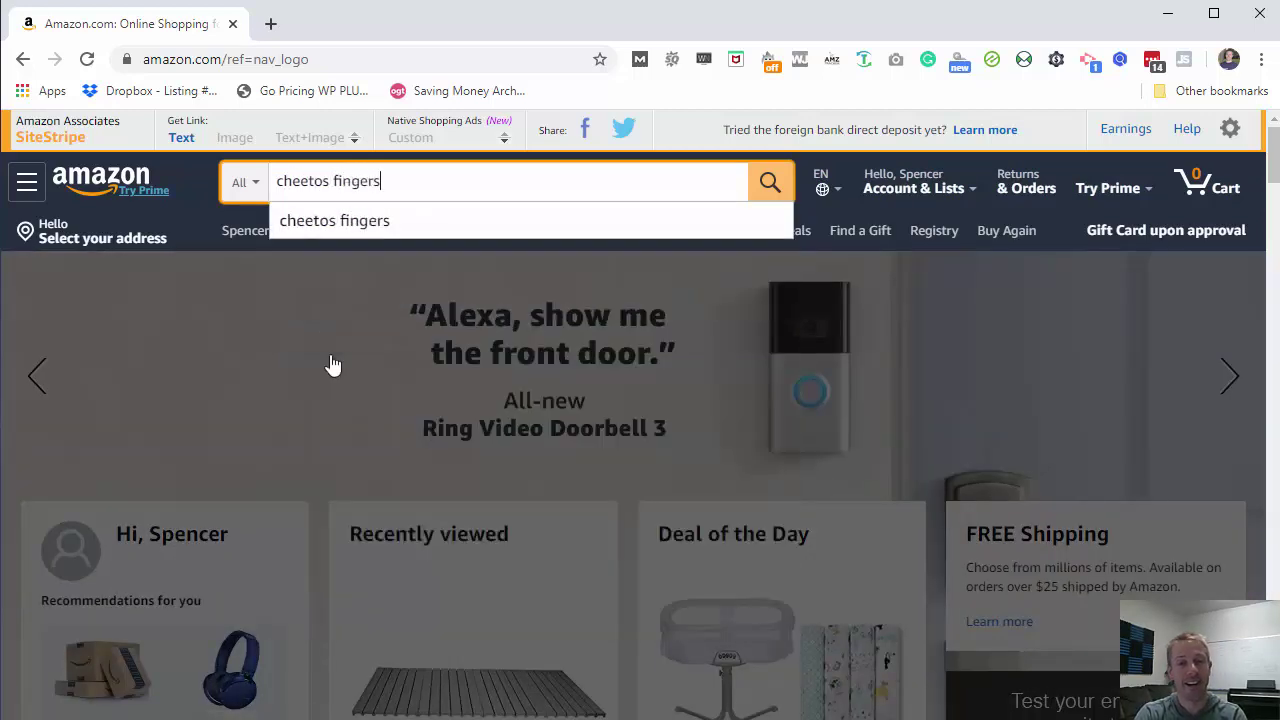
{"action": "key", "text": "Return"}
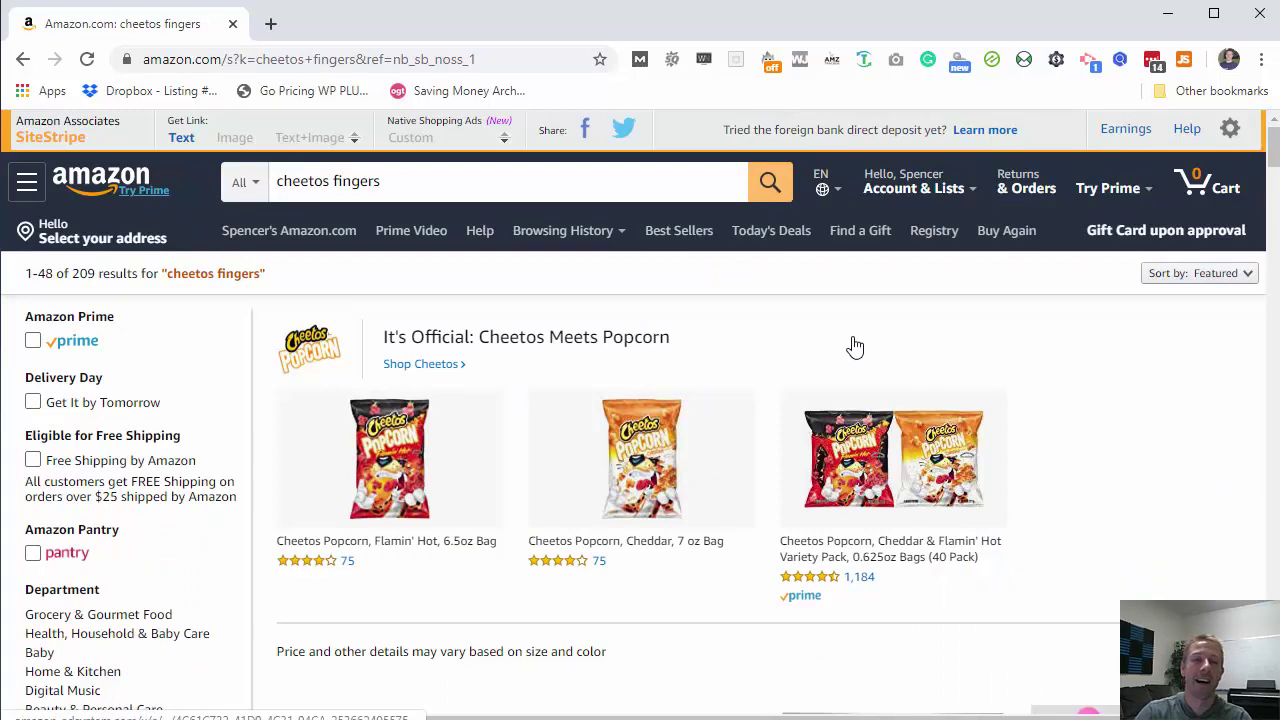
- Open the green Finger Covers for Cheesy, Greasy, Sticky Fingers listing from the results and look over its product details
{"action": "scroll", "coordinate": [853, 343], "scroll_direction": "down", "scroll_amount": 2}
{"action": "scroll", "coordinate": [853, 343], "scroll_direction": "down", "scroll_amount": 4}
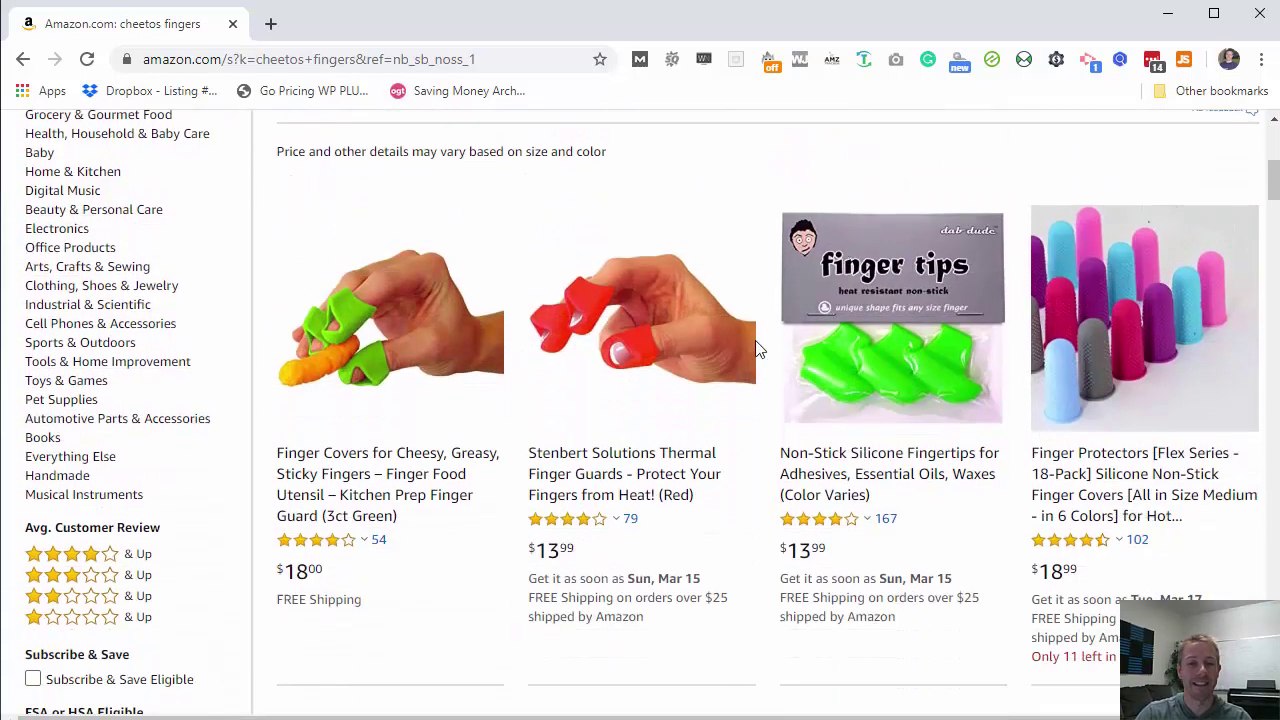
{"action": "left_click", "coordinate": [422, 350]}
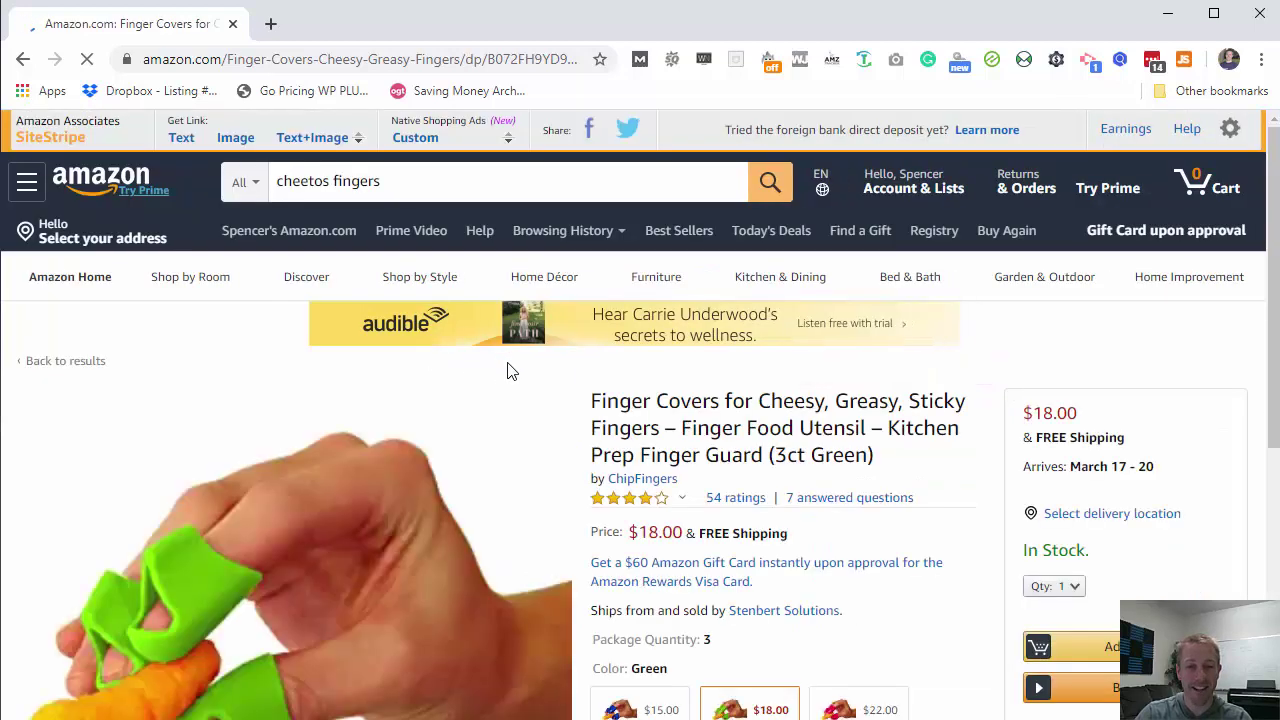
{"action": "scroll", "coordinate": [455, 519], "scroll_direction": "down", "scroll_amount": 2}
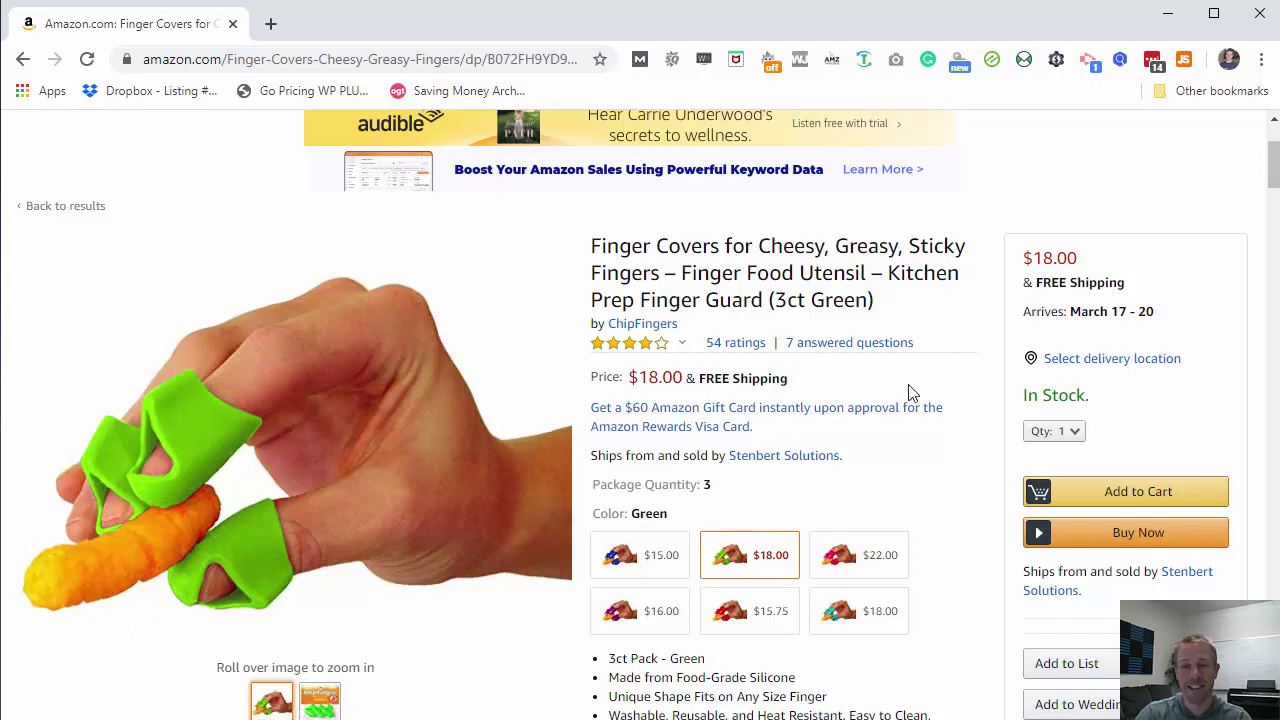
{"action": "scroll", "coordinate": [900, 392], "scroll_direction": "up", "scroll_amount": 2}
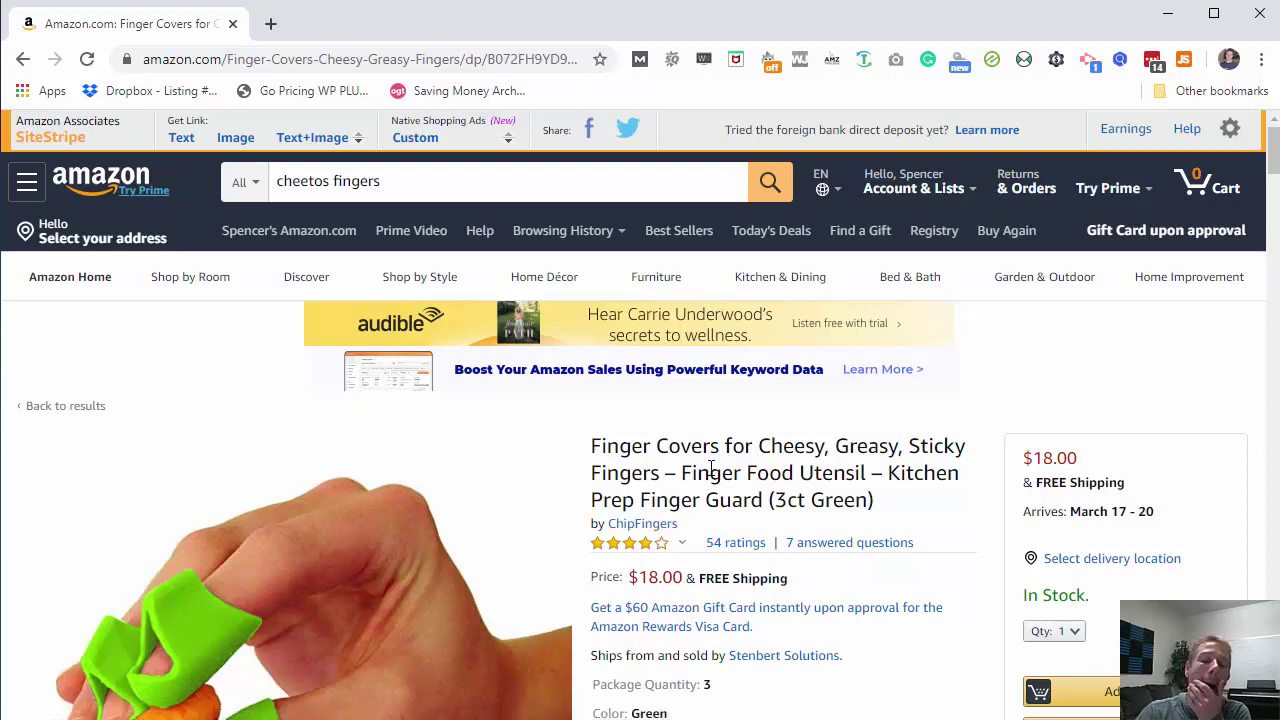
- Return to the "cheetos fingers" results and run the Jungle Scout extension on them
{"action": "left_click", "coordinate": [23, 59]}
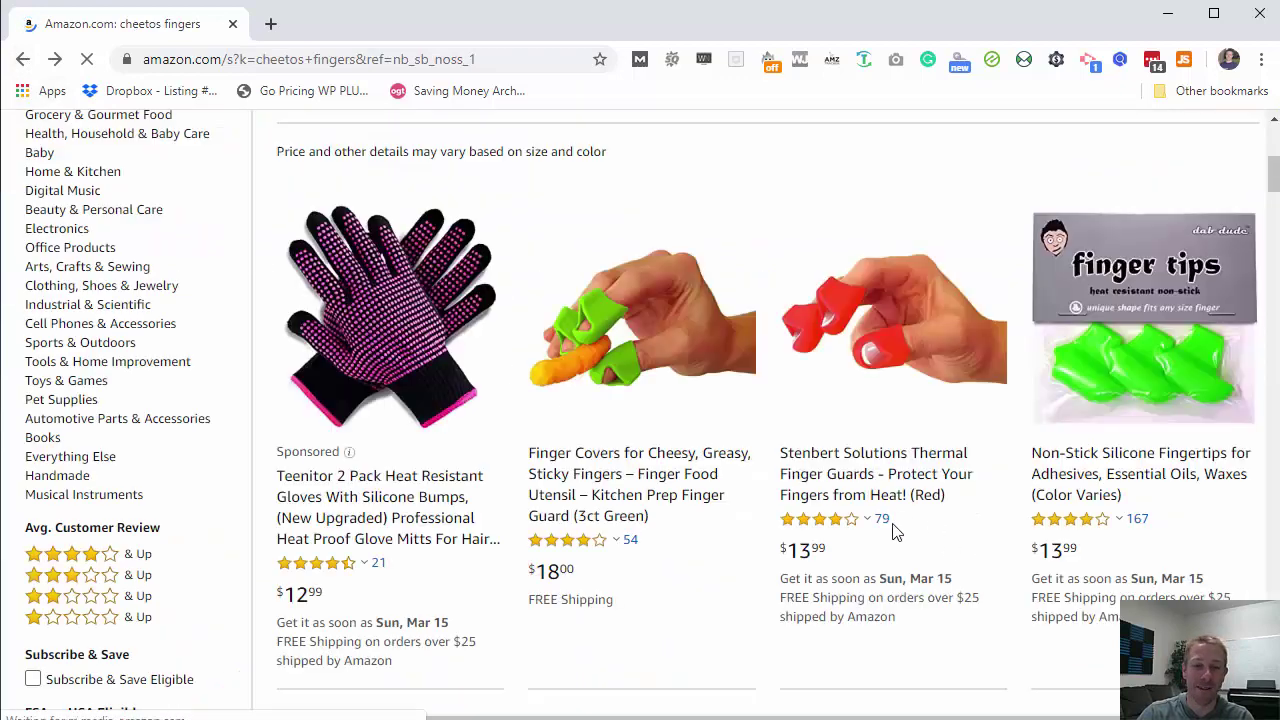
{"action": "scroll", "coordinate": [828, 543], "scroll_direction": "up", "scroll_amount": 5}
{"action": "scroll", "coordinate": [746, 509], "scroll_direction": "down", "scroll_amount": 6}
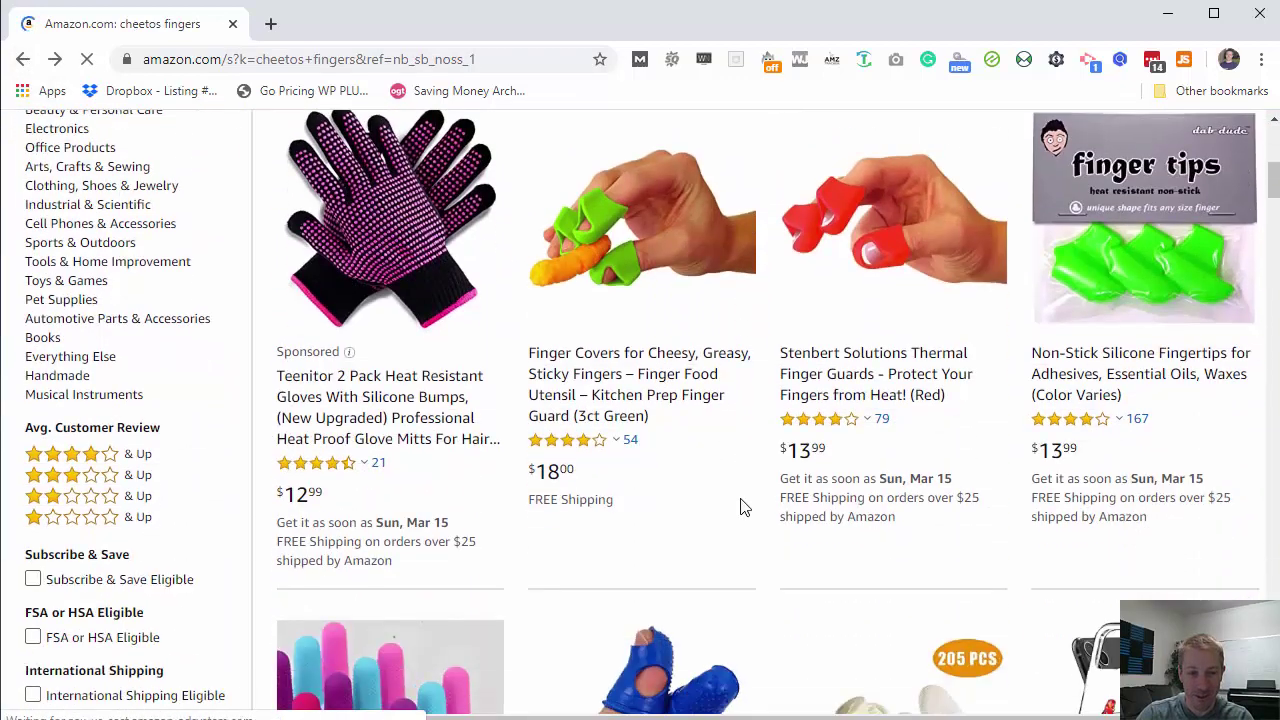
{"action": "scroll", "coordinate": [760, 510], "scroll_direction": "up", "scroll_amount": 5}
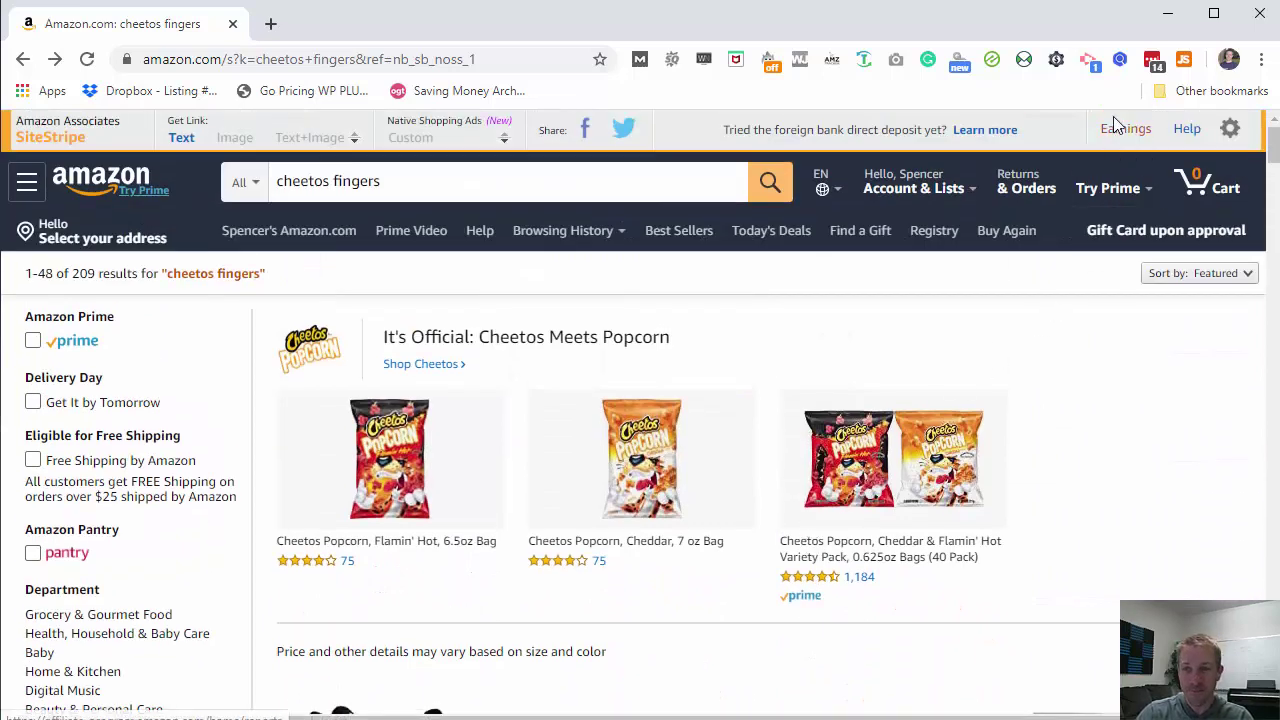
{"action": "left_click", "coordinate": [1185, 62]}
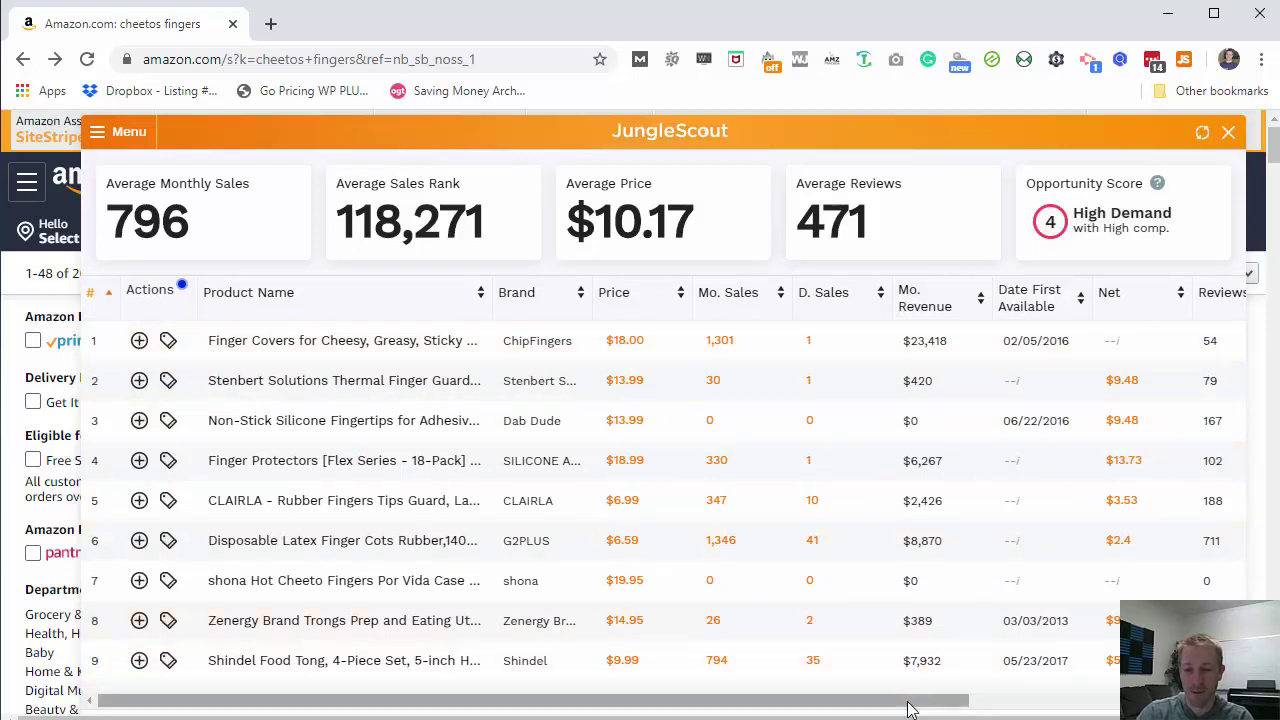
- Examine the monthly sales, revenue and reviews of the listed products in the Jungle Scout table, including the disposable latex finger cots
{"action": "mouse_move", "coordinate": [910, 702]}
{"action": "left_mouse_down"}
{"action": "mouse_move", "coordinate": [1203, 707]}
{"action": "mouse_move", "coordinate": [908, 707]}
{"action": "left_mouse_up"}
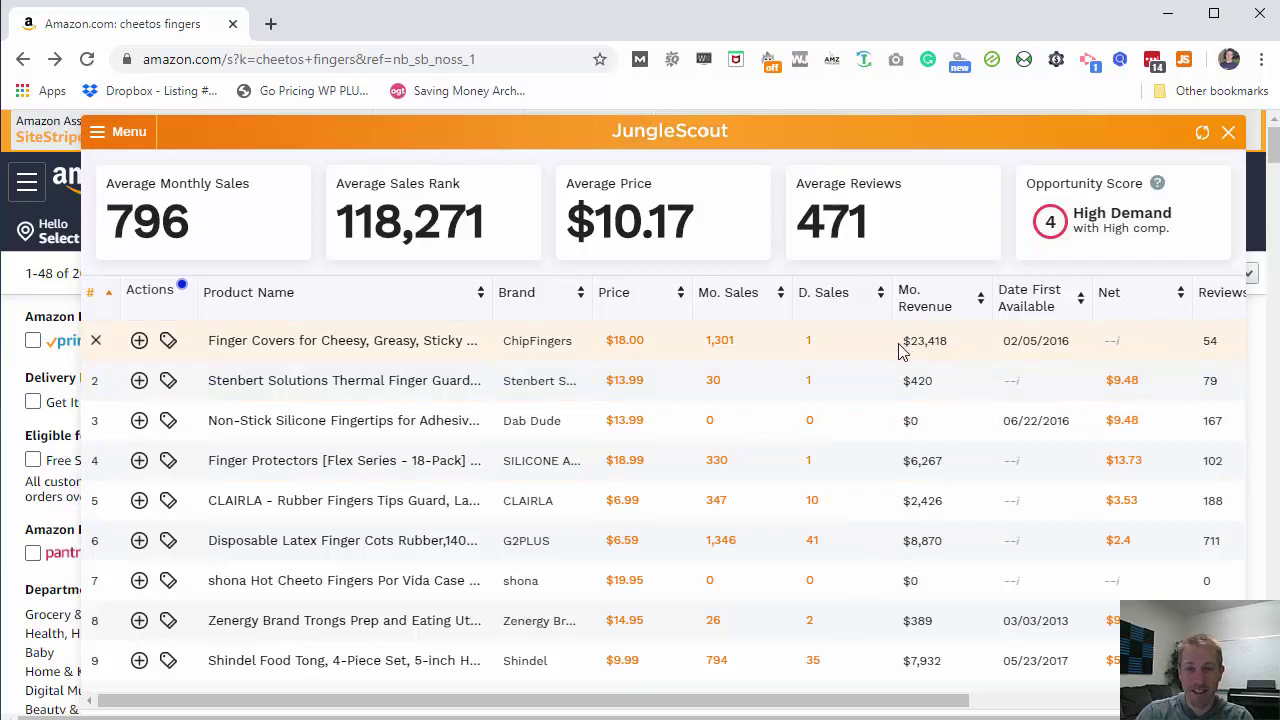
{"action": "mouse_move", "coordinate": [420, 345]}
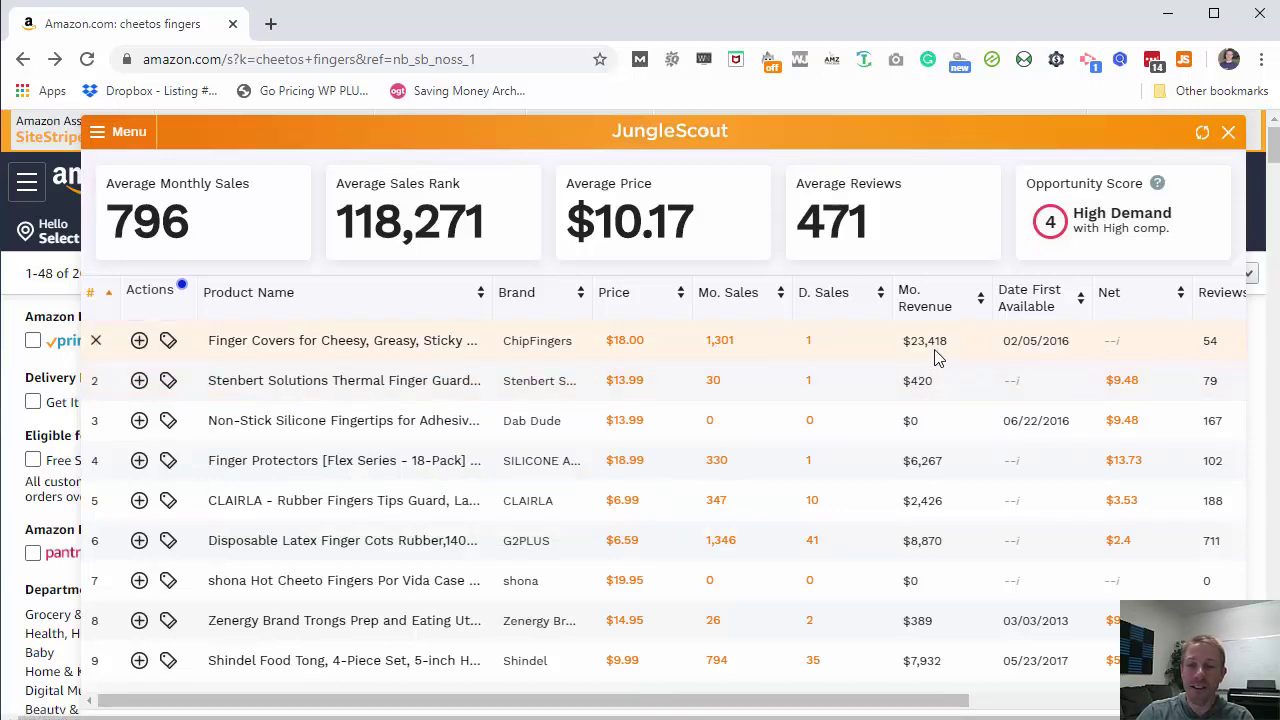
{"action": "mouse_move", "coordinate": [395, 470]}
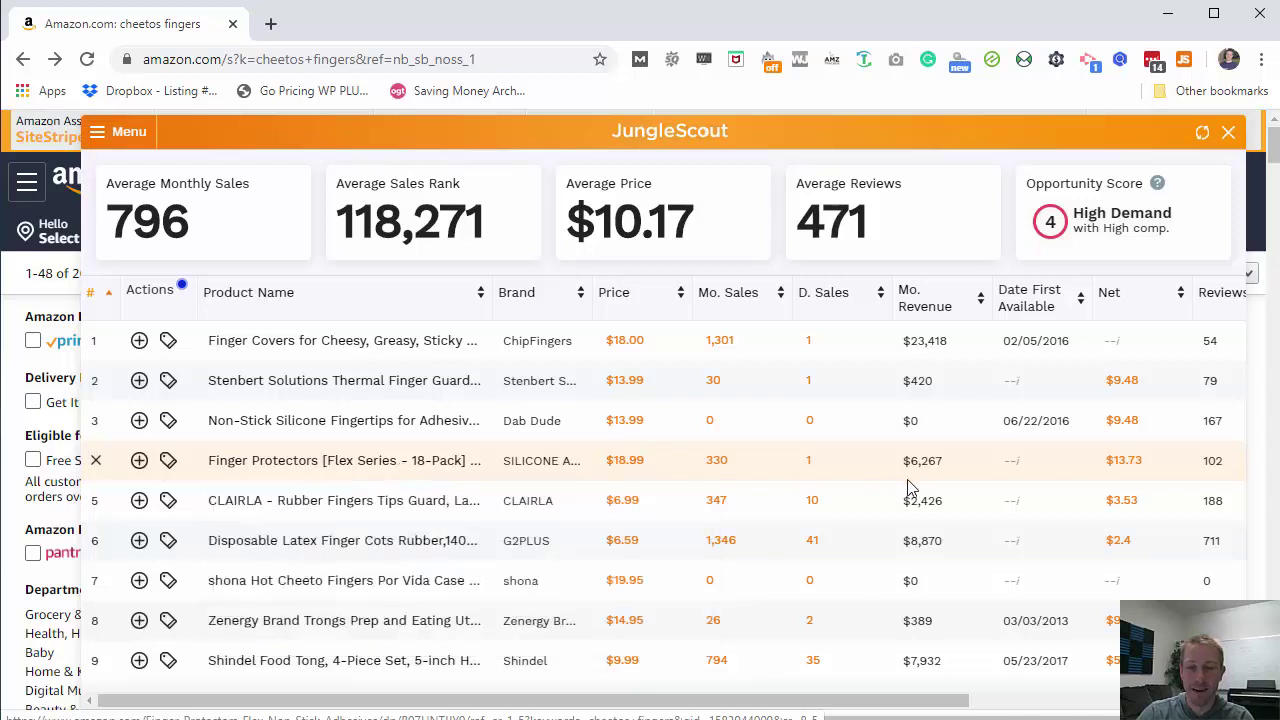
{"action": "mouse_move", "coordinate": [385, 550]}
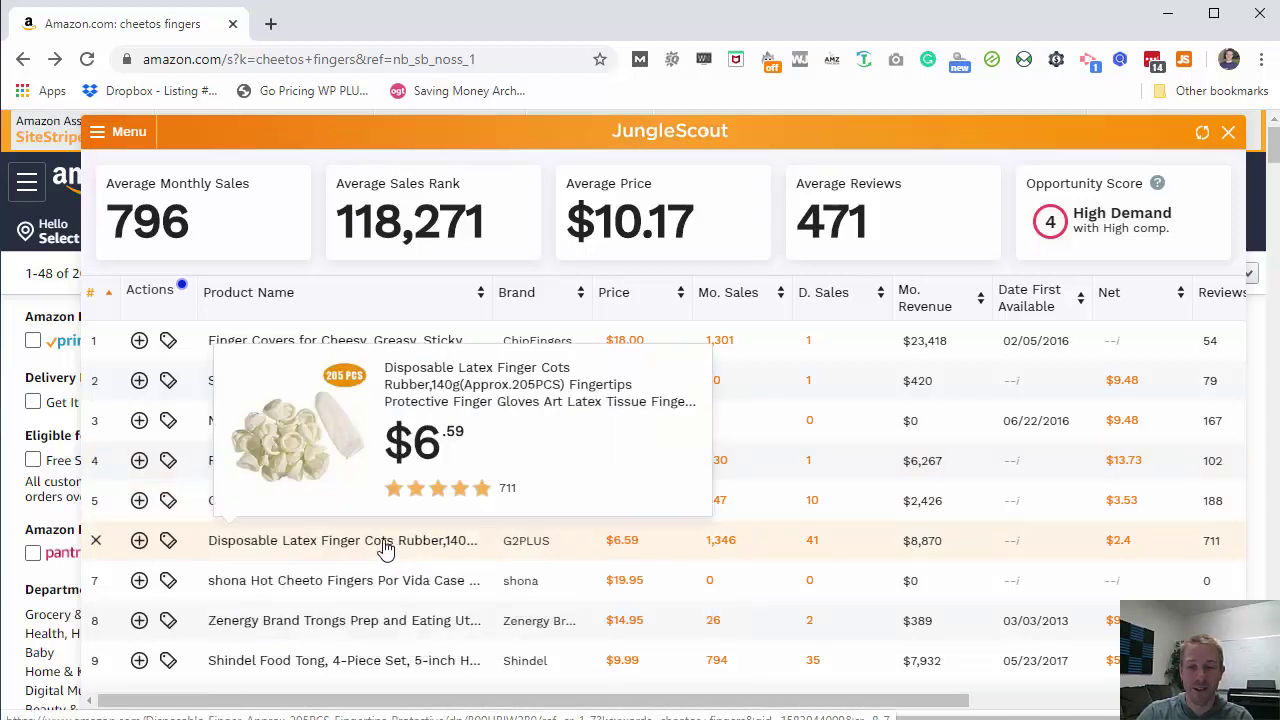
{"action": "scroll", "coordinate": [885, 542], "scroll_direction": "down", "scroll_amount": 2}
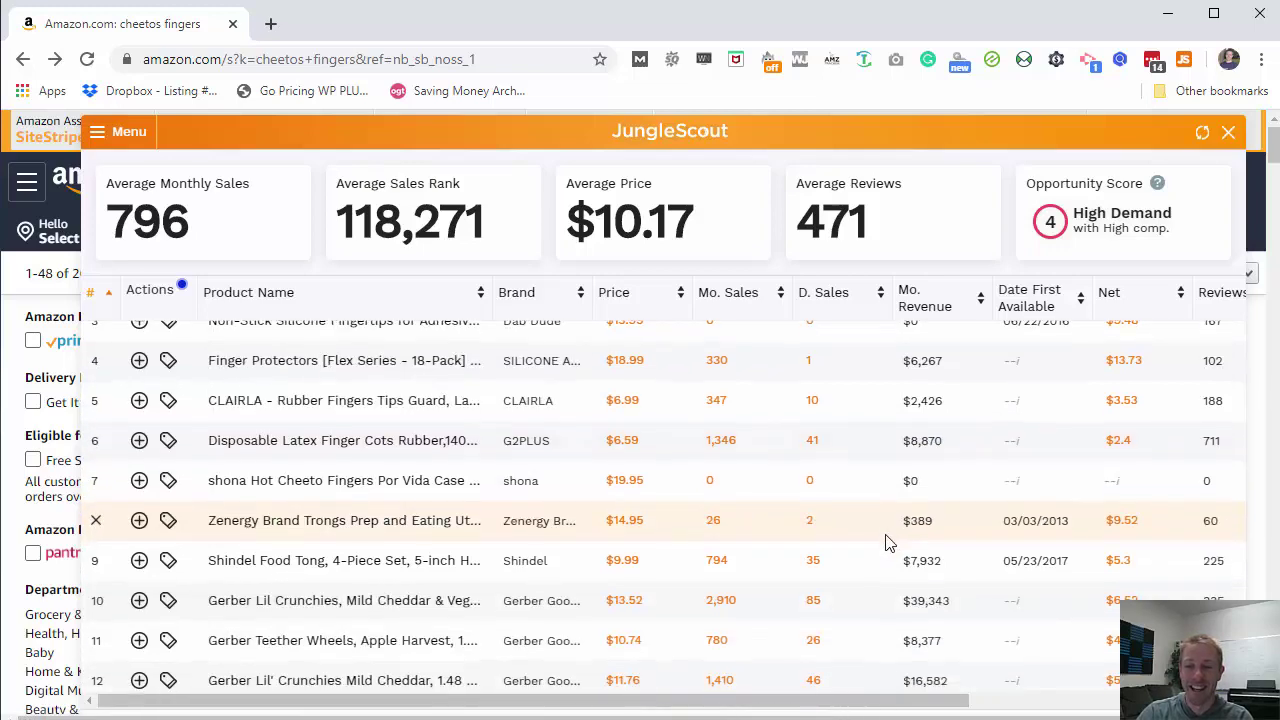
{"action": "scroll", "coordinate": [885, 542], "scroll_direction": "down", "scroll_amount": 2}
{"action": "mouse_move", "coordinate": [380, 513]}
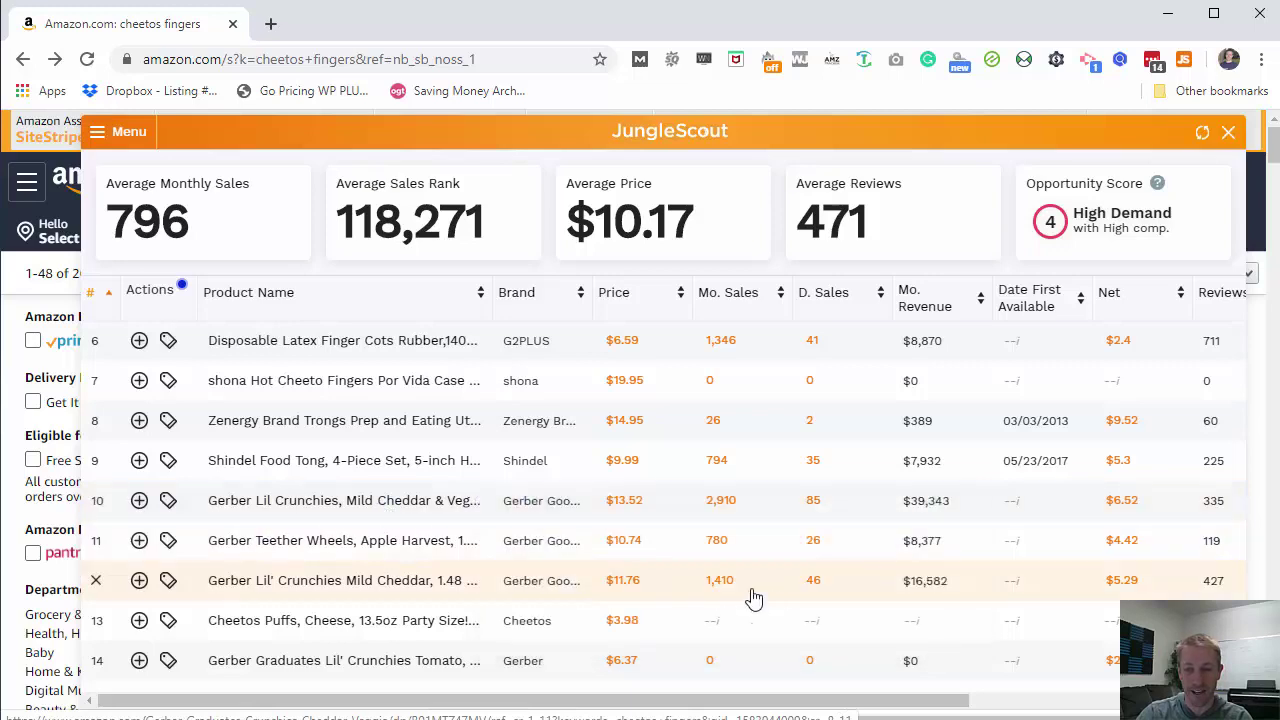
{"action": "scroll", "coordinate": [800, 624], "scroll_direction": "up", "scroll_amount": 2}
{"action": "scroll", "coordinate": [800, 624], "scroll_direction": "down", "scroll_amount": 4}
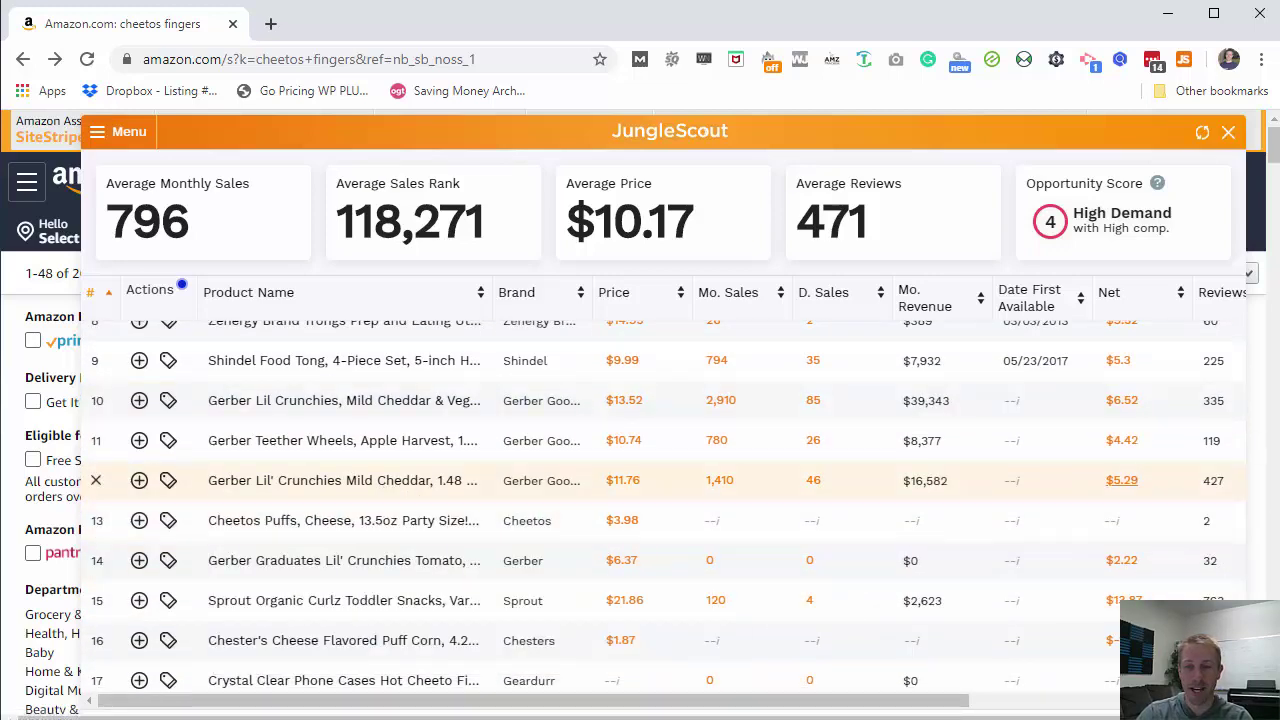
{"action": "scroll", "coordinate": [694, 530], "scroll_direction": "up", "scroll_amount": 5}
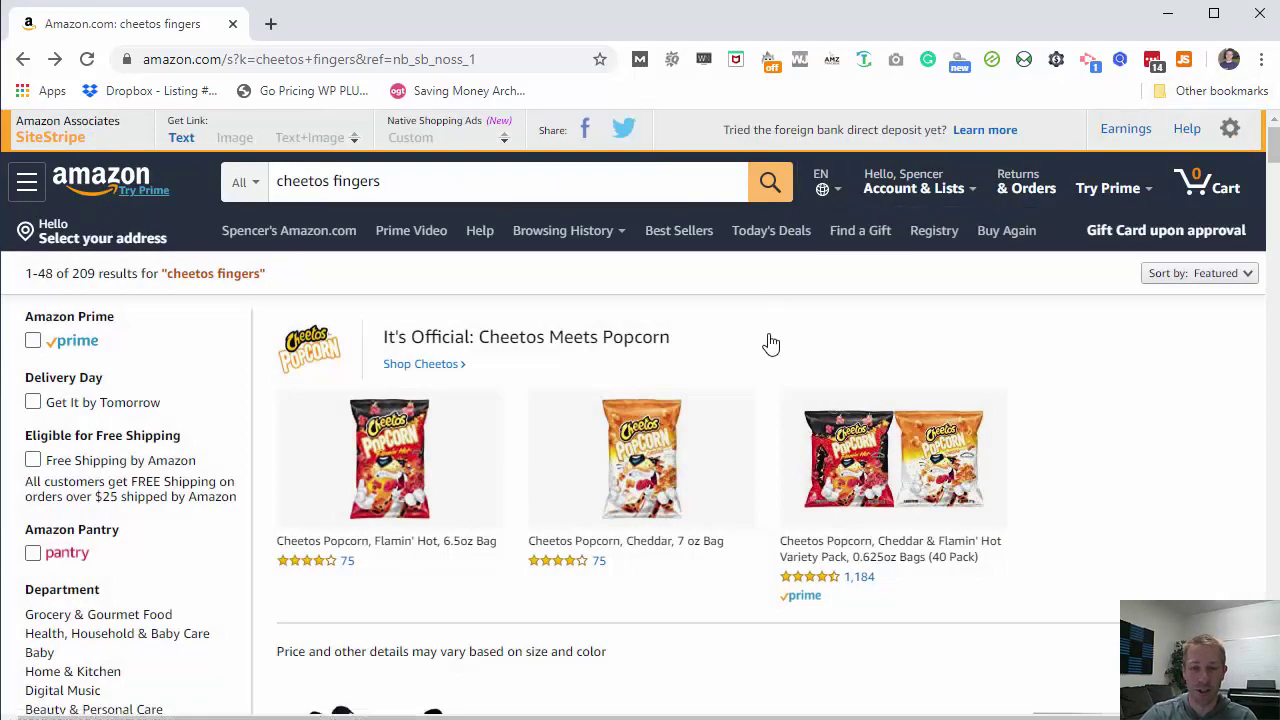
- Browse the search results and open the Shindel Food Tong 4-Piece Set listing to view its details
{"action": "scroll", "coordinate": [789, 409], "scroll_direction": "down", "scroll_amount": 5}
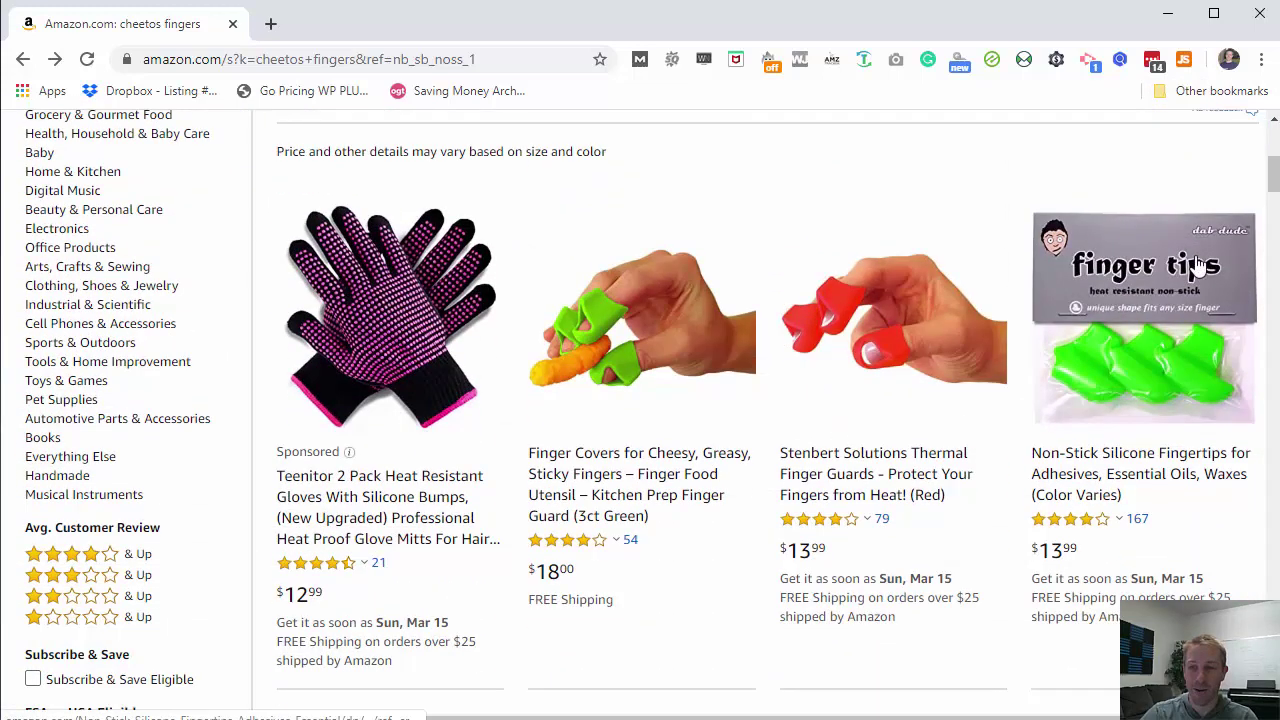
{"action": "left_click_drag", "start_coordinate": [1274, 172], "coordinate": [1276, 208]}
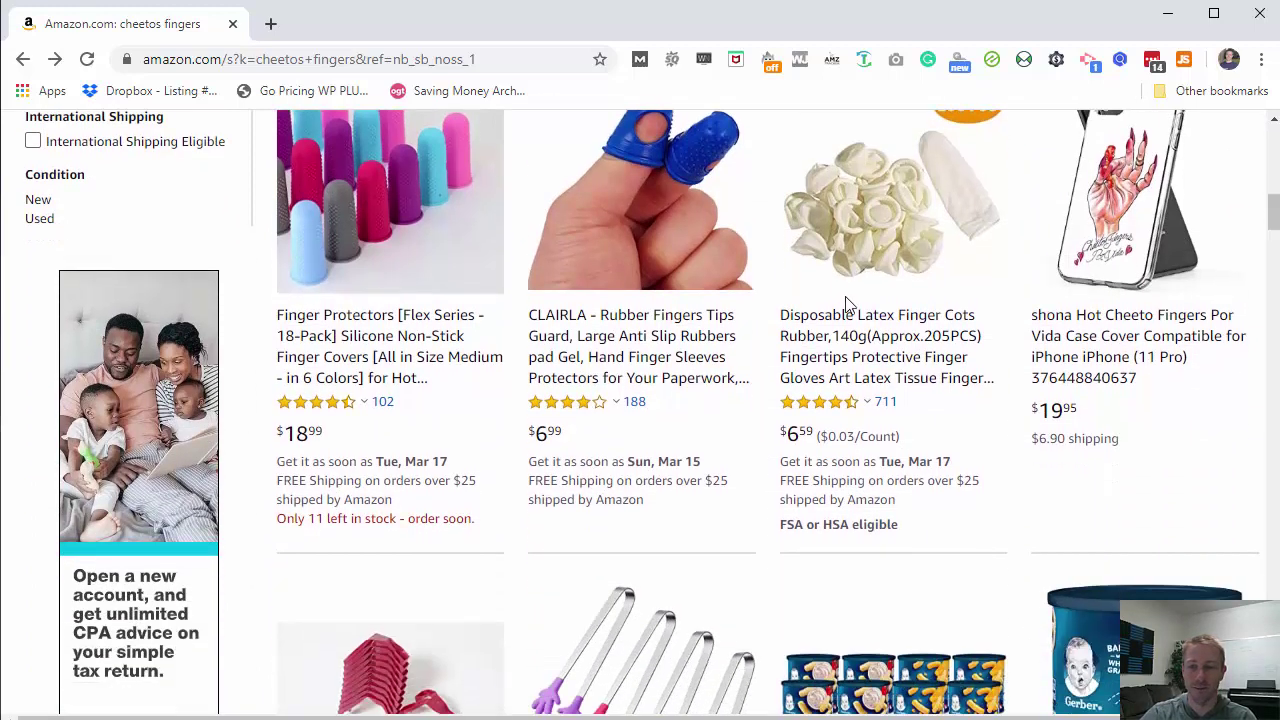
{"action": "scroll", "coordinate": [800, 545], "scroll_direction": "down", "scroll_amount": 4}
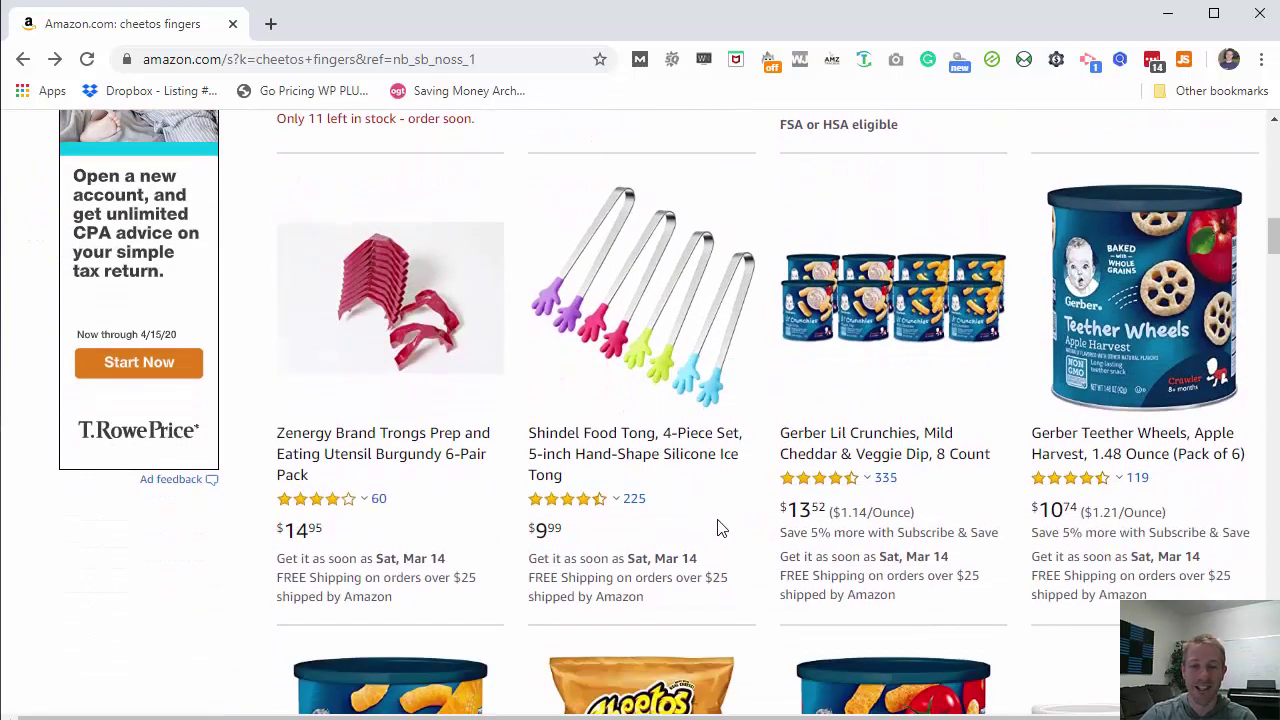
{"action": "left_click", "coordinate": [662, 456]}
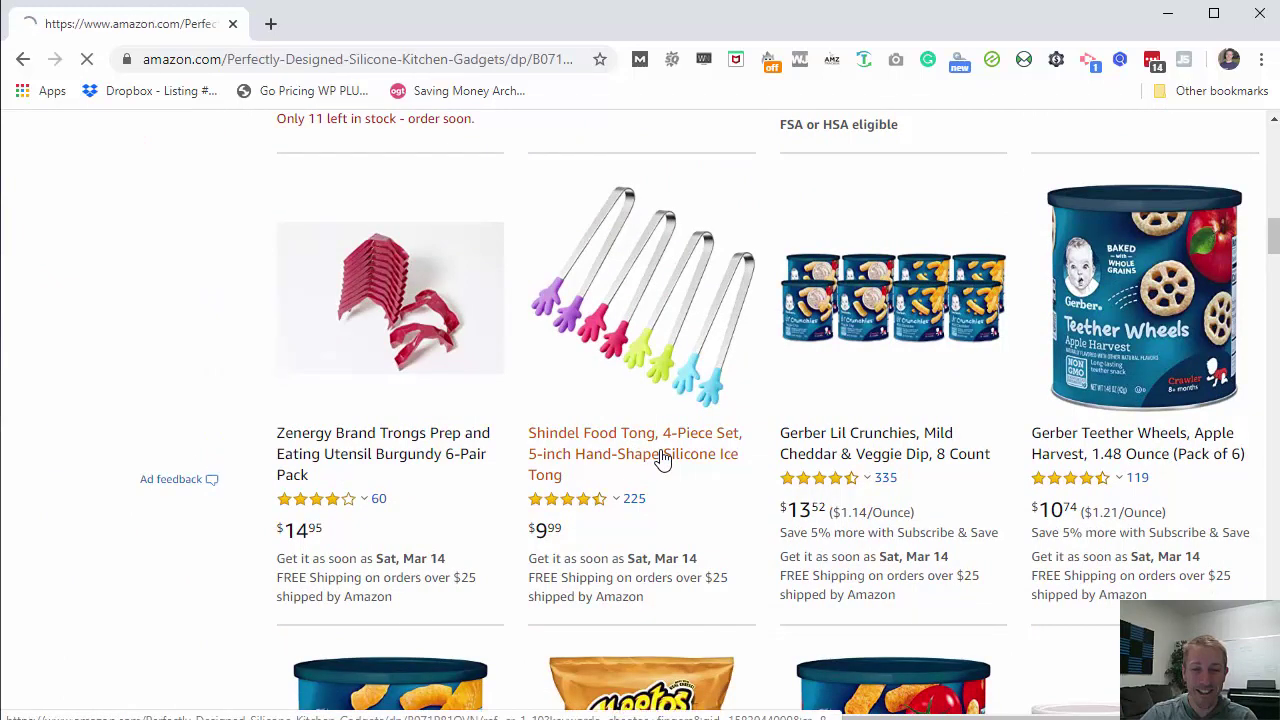
{"action": "scroll", "coordinate": [360, 591], "scroll_direction": "down", "scroll_amount": 1}
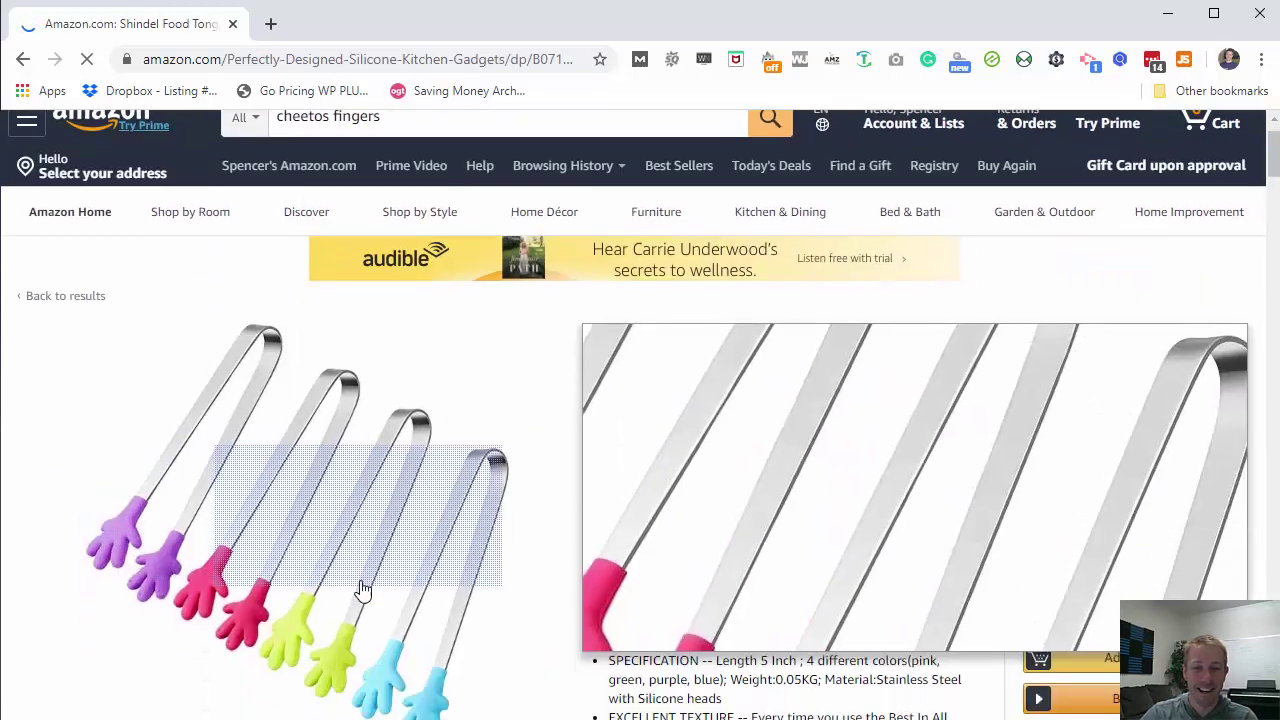
{"action": "scroll", "coordinate": [1130, 303], "scroll_direction": "down", "scroll_amount": 1}
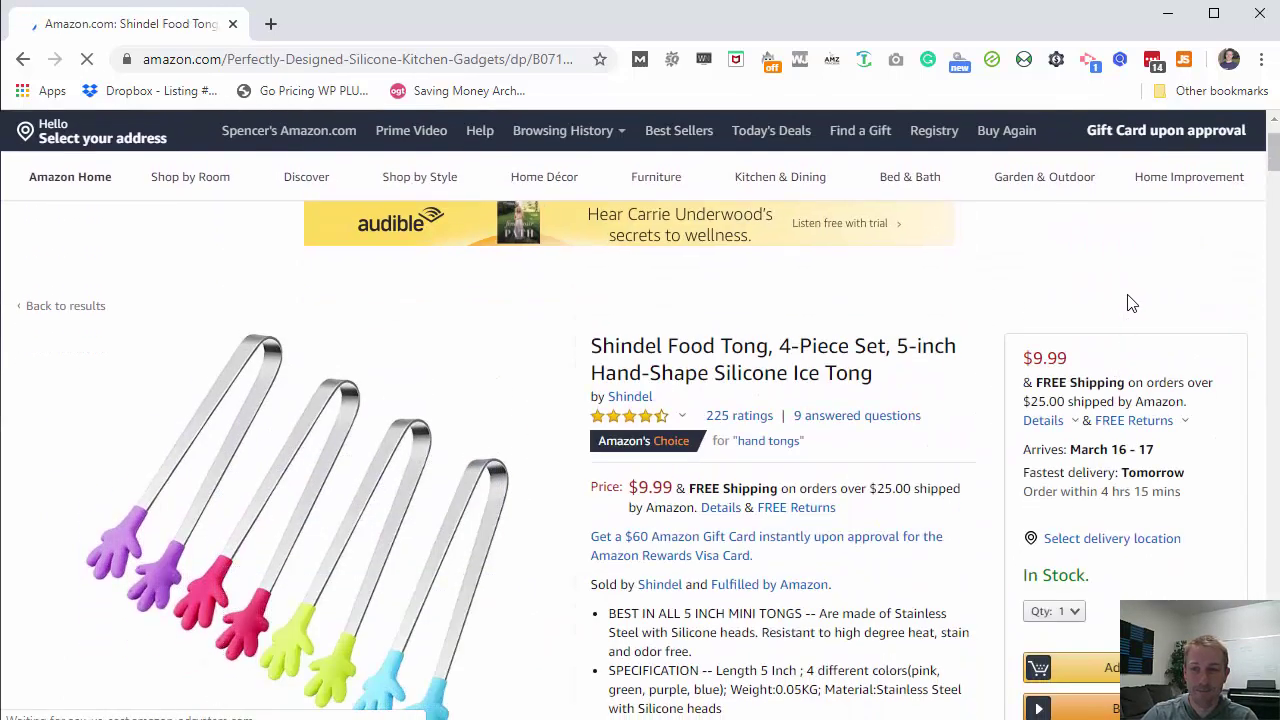
- Check the Shindel food tongs' sales estimates with Jungle Scout, close the report and return to the search results
{"action": "left_click", "coordinate": [1186, 62]}
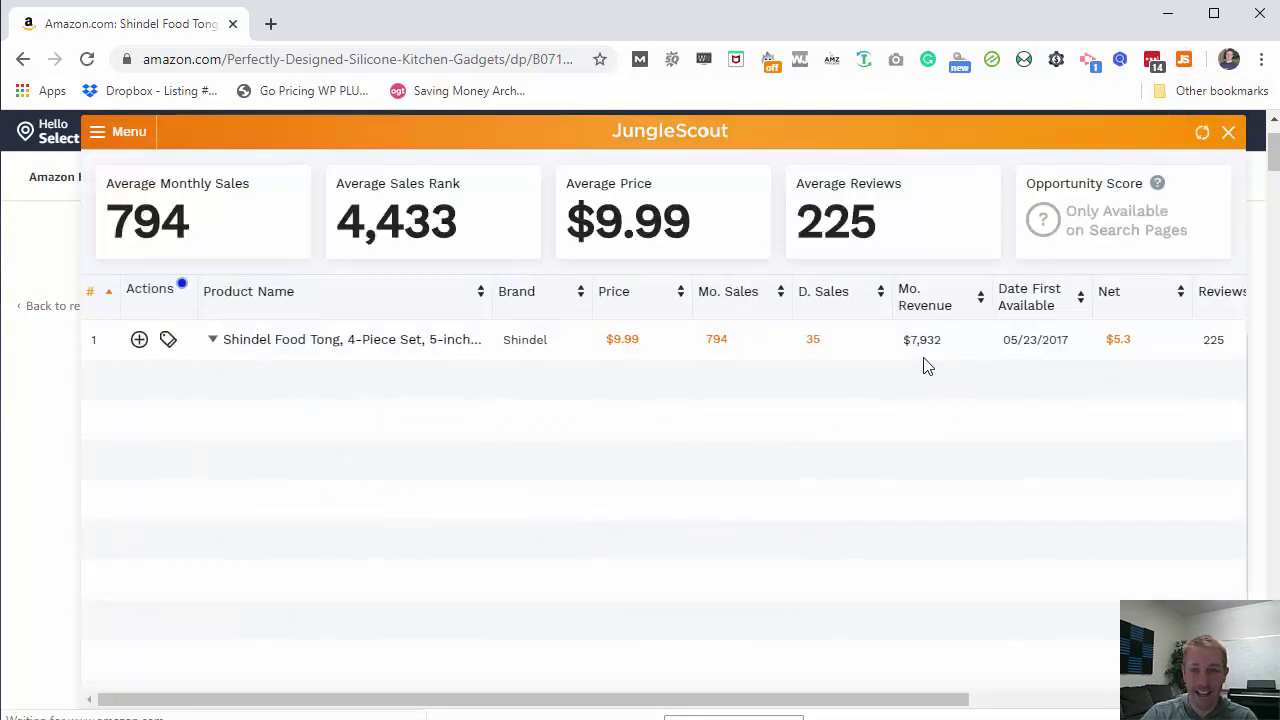
{"action": "mouse_move", "coordinate": [390, 345]}
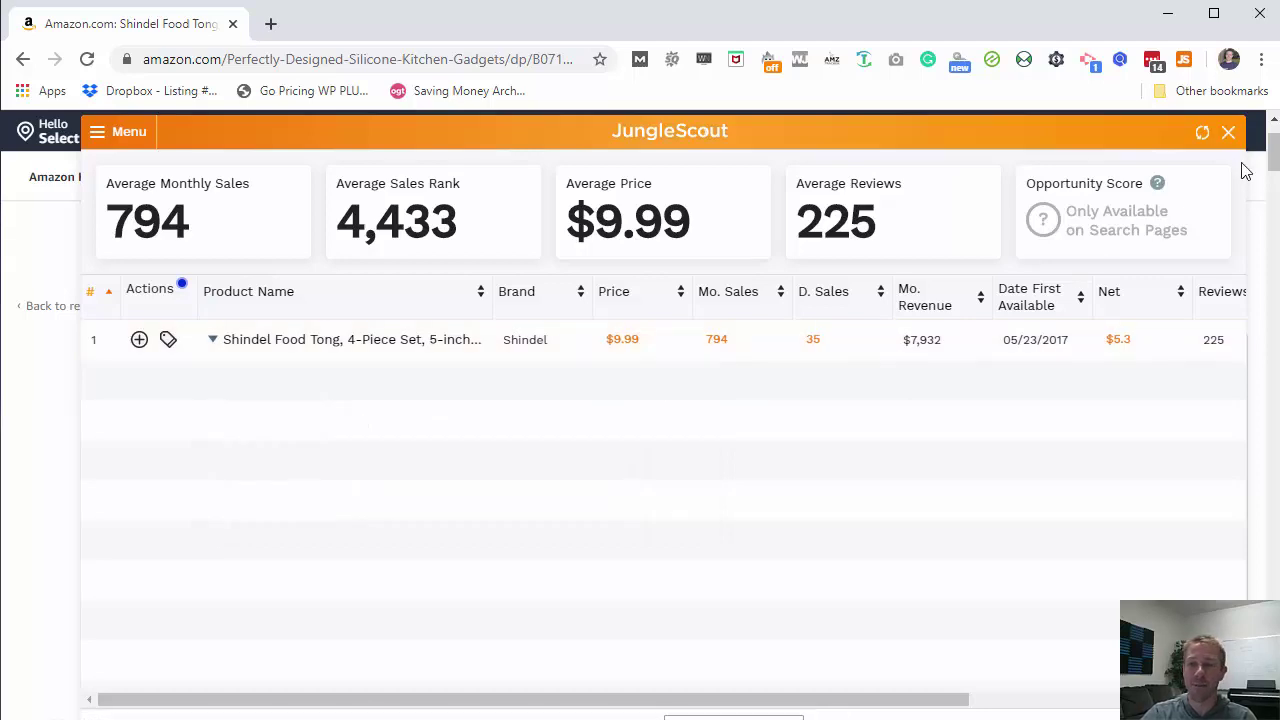
{"action": "left_click", "coordinate": [1229, 134]}
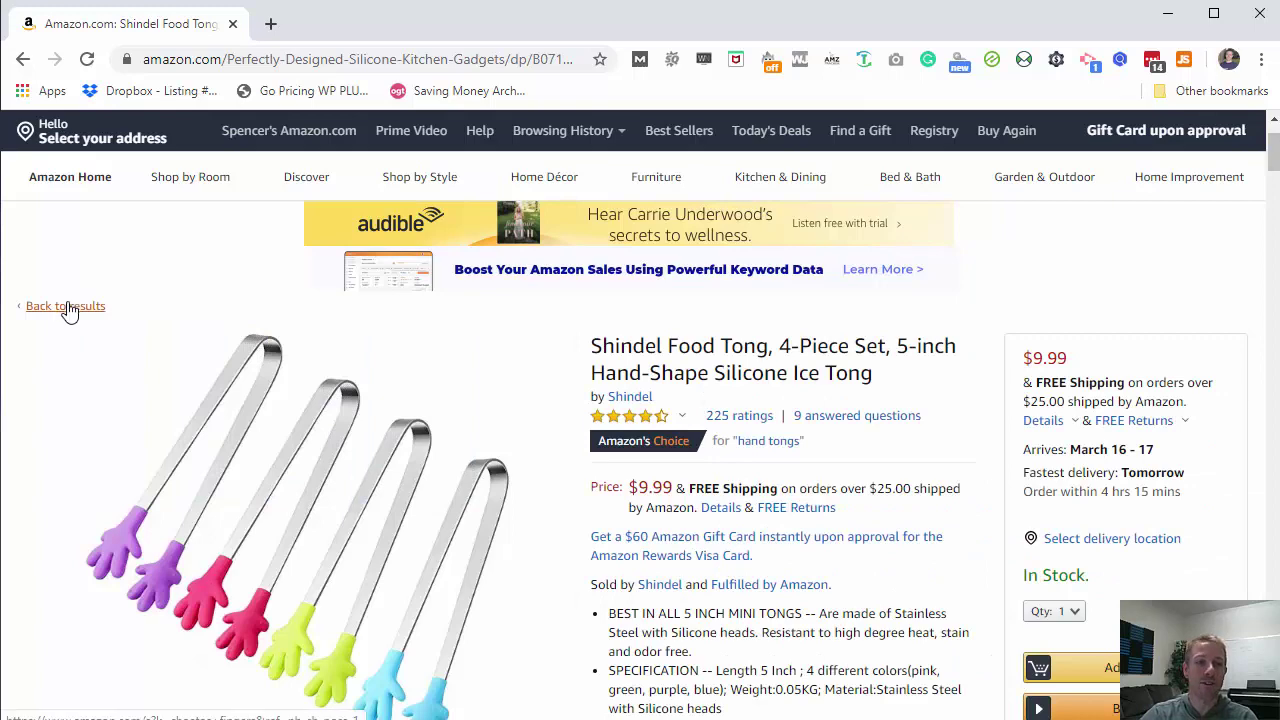
{"action": "left_click", "coordinate": [66, 307]}
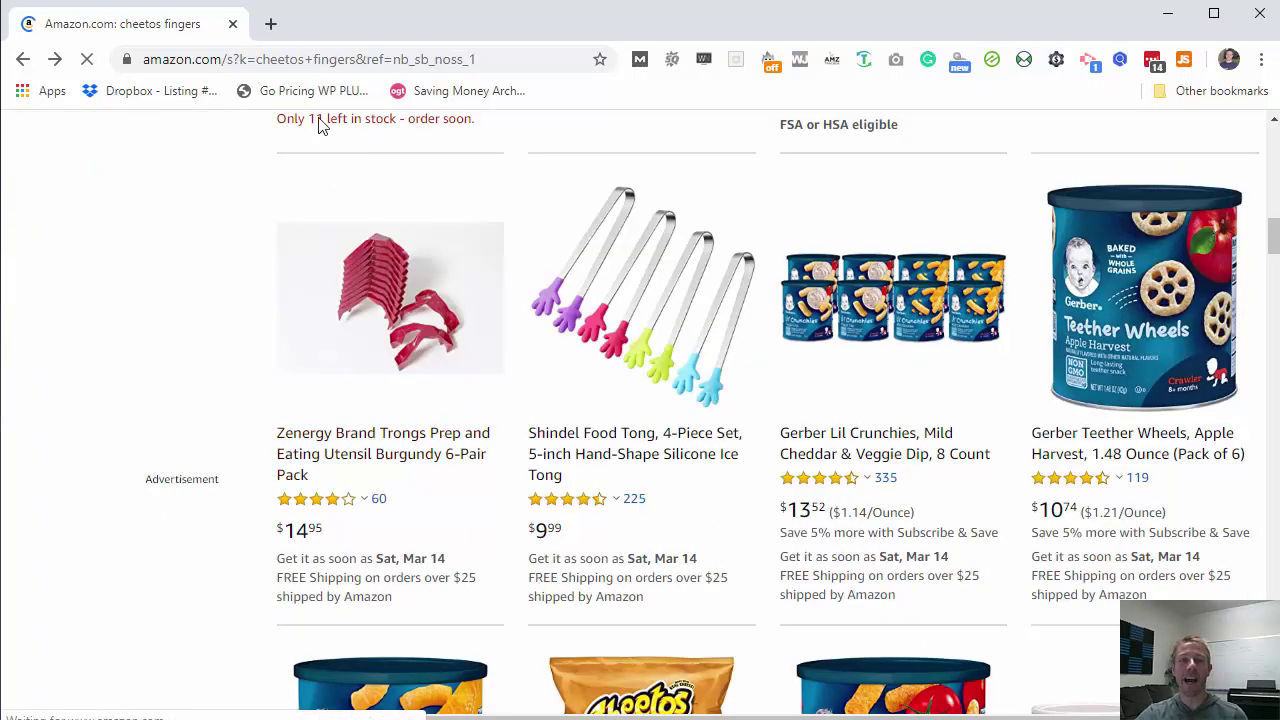
- Search Google for "cheeto fingers" in a new browser tab
{"action": "left_click", "coordinate": [273, 24]}
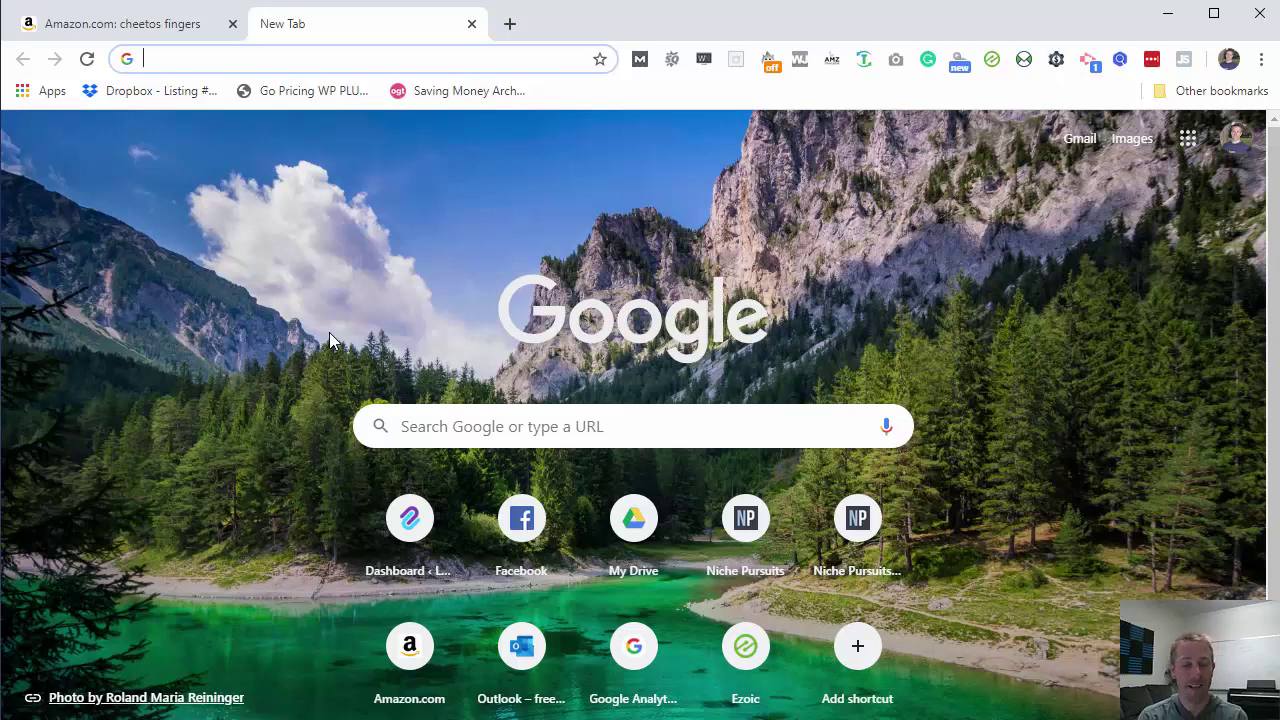
{"action": "type", "text": "chee"}
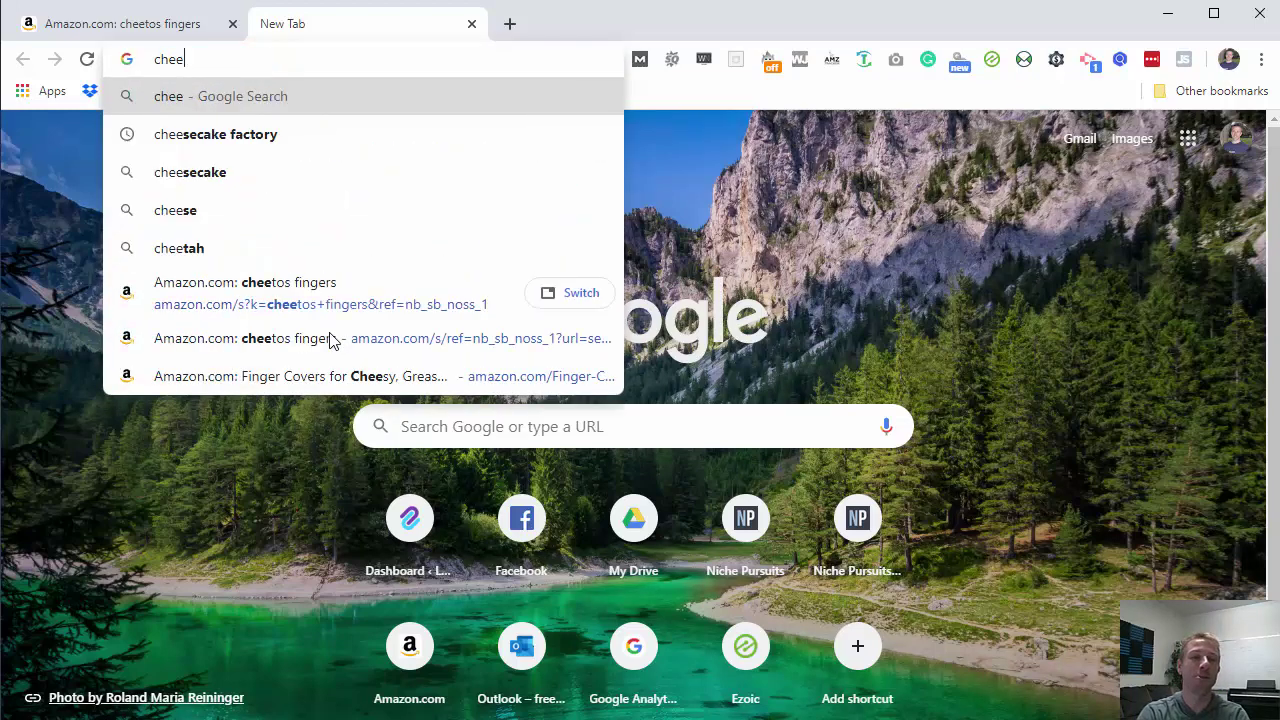
{"action": "type", "text": "to fingers"}
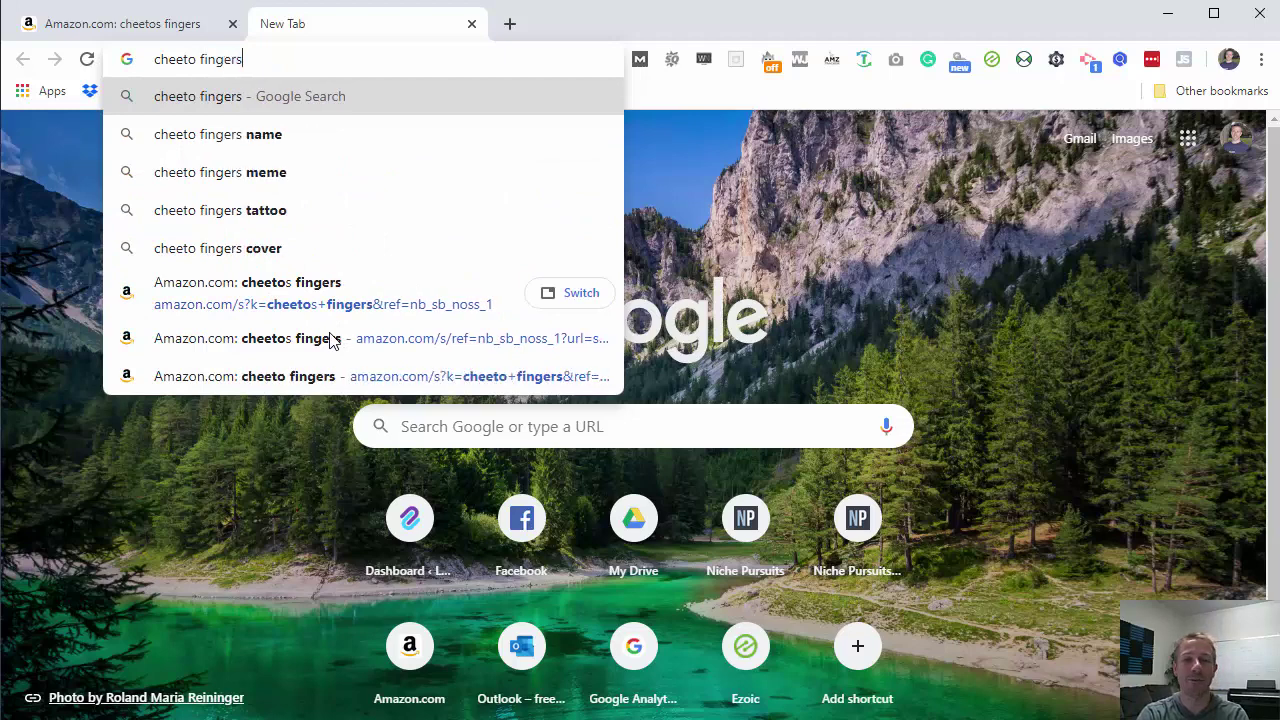
{"action": "key", "text": "Return"}
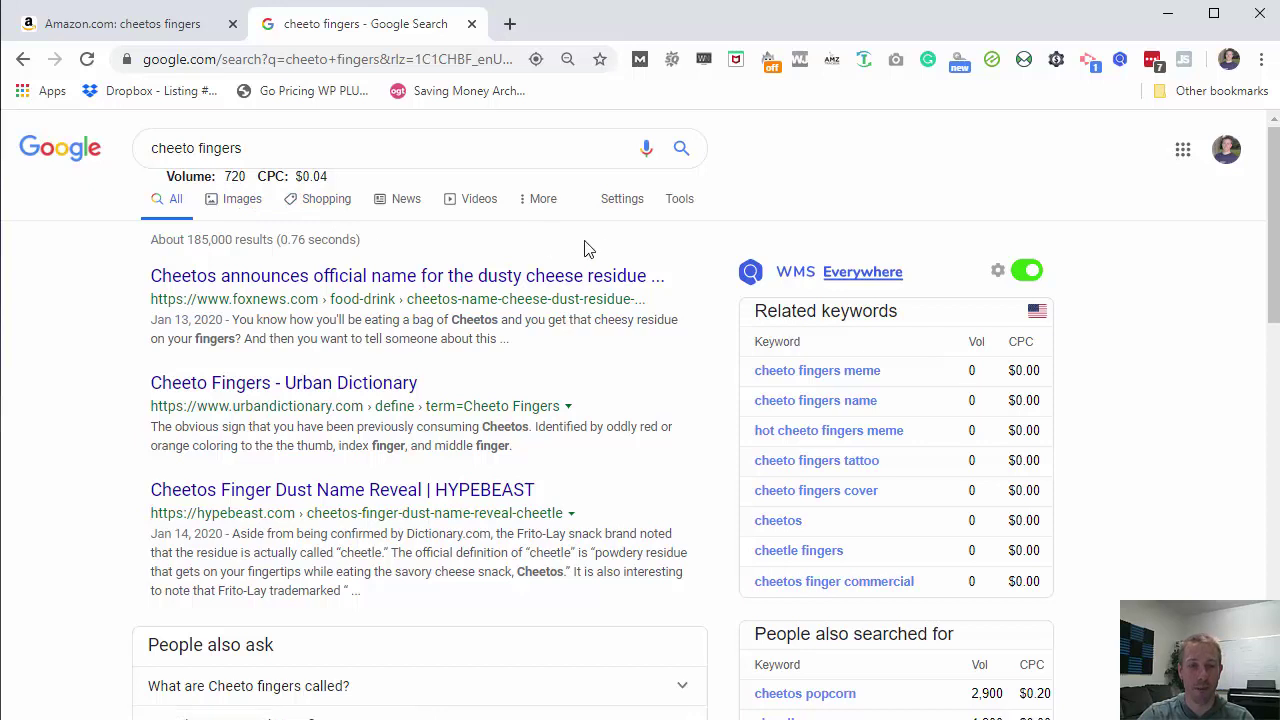
- Open the Fox News article about the official name for Cheetos residue and read its opening paragraphs
{"action": "left_click", "coordinate": [467, 284]}
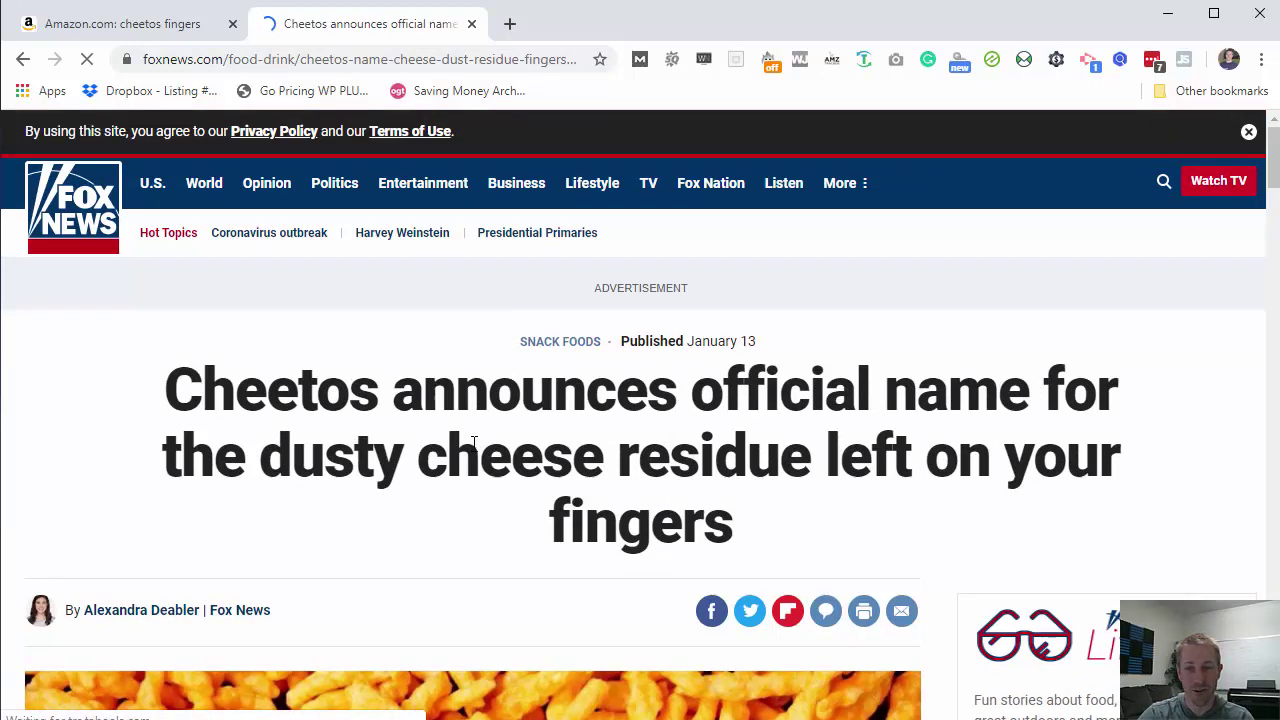
{"action": "scroll", "coordinate": [490, 440], "scroll_direction": "down", "scroll_amount": 10}
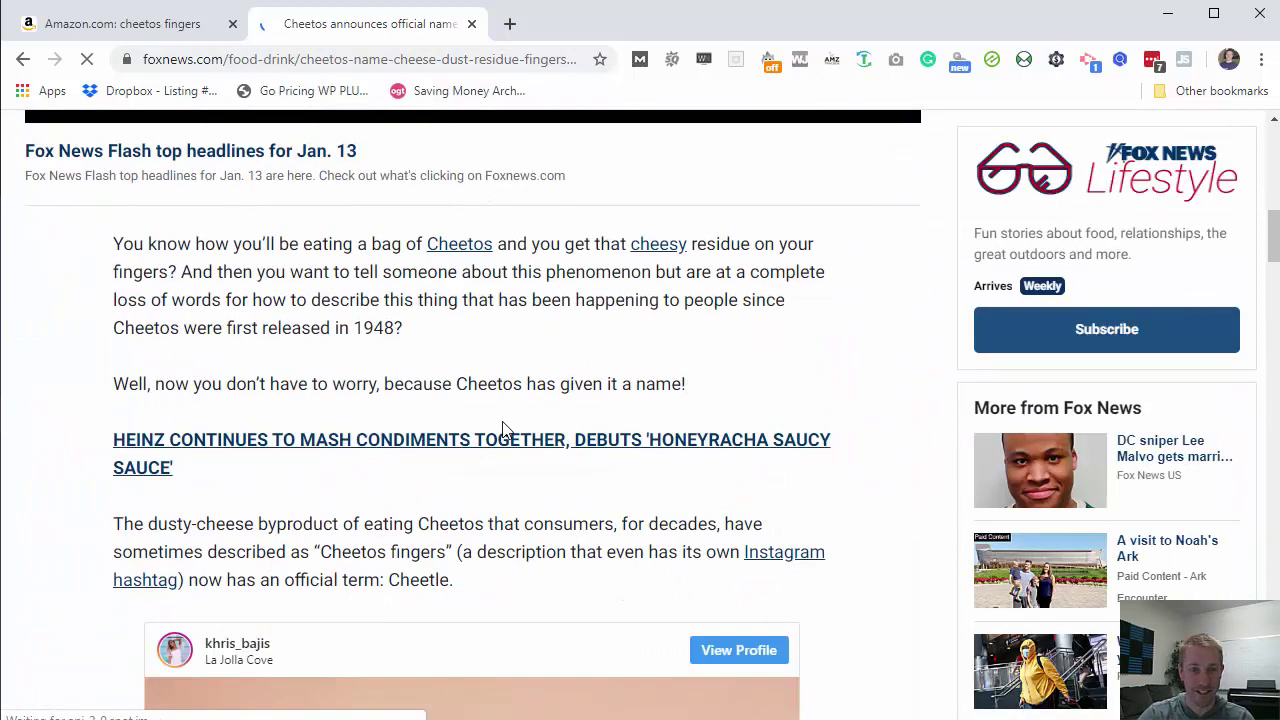
{"action": "scroll", "coordinate": [500, 430], "scroll_direction": "down", "scroll_amount": 2}
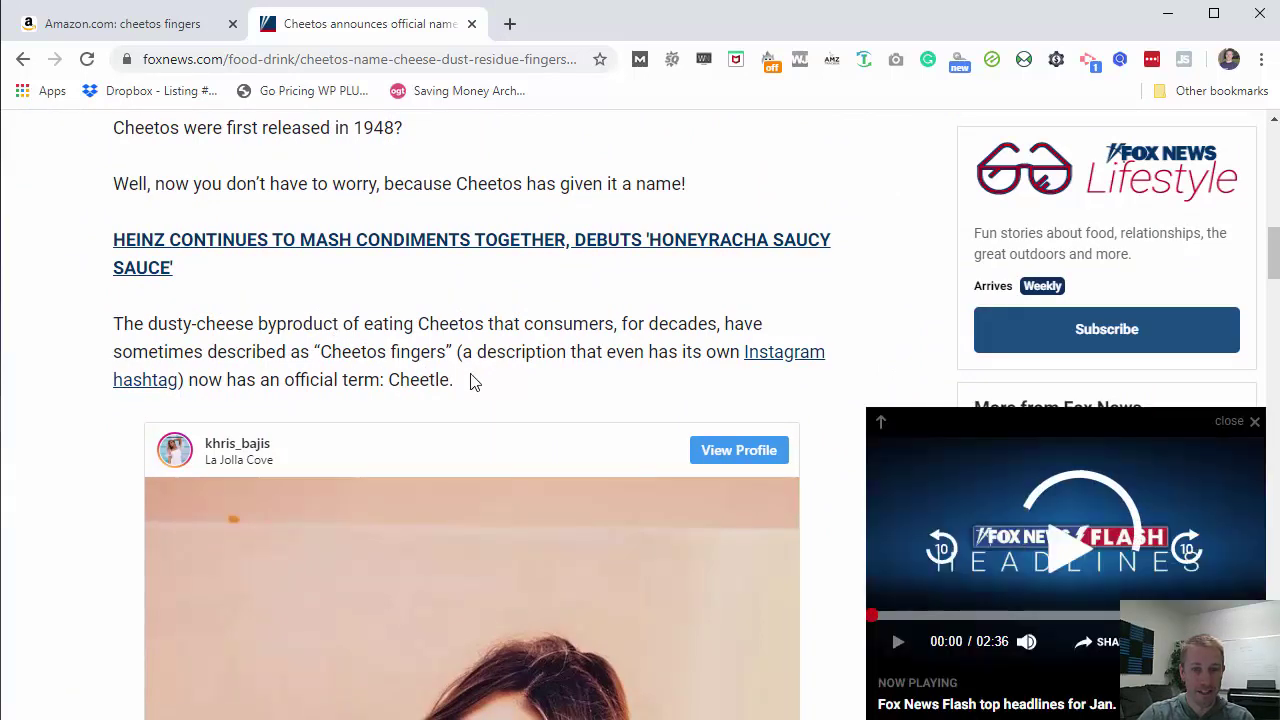
{"action": "scroll", "coordinate": [475, 383], "scroll_direction": "up", "scroll_amount": 12}
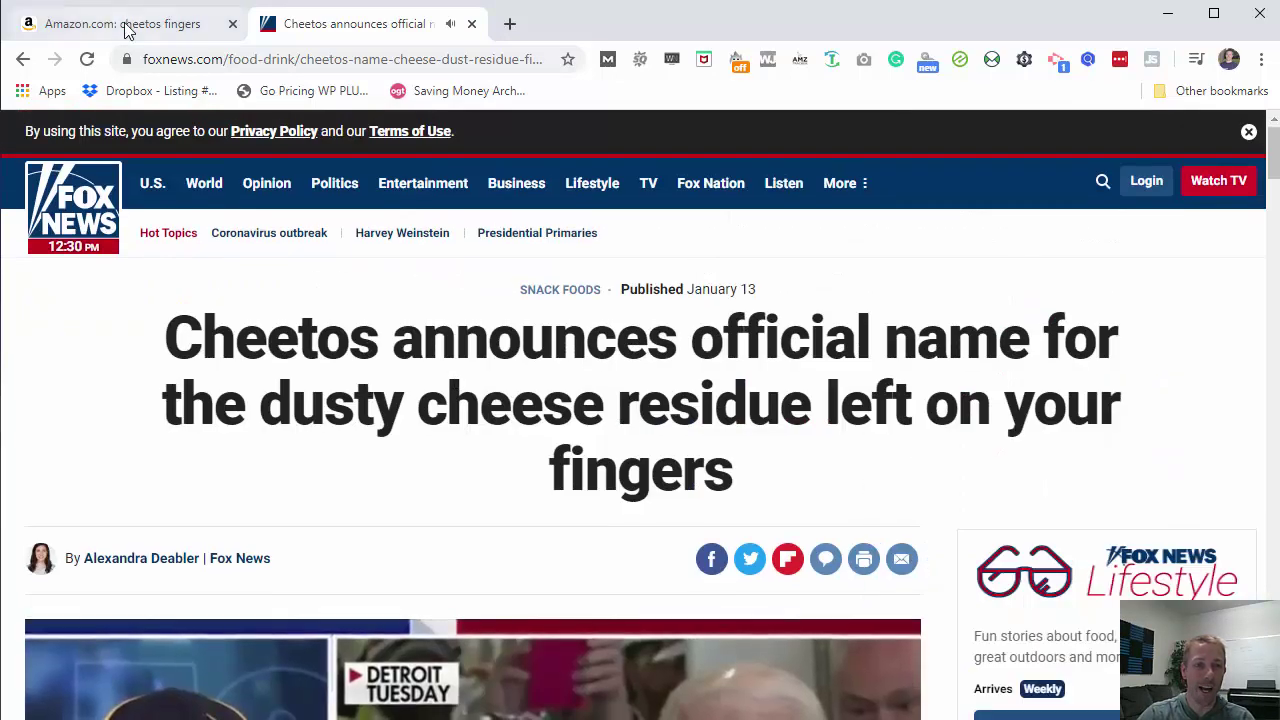
- Switch back to the Amazon "cheetos fingers" results and review the finger cover listings and their ratings
{"action": "left_click", "coordinate": [125, 26]}
{"action": "scroll", "coordinate": [366, 386], "scroll_direction": "up", "scroll_amount": 10}
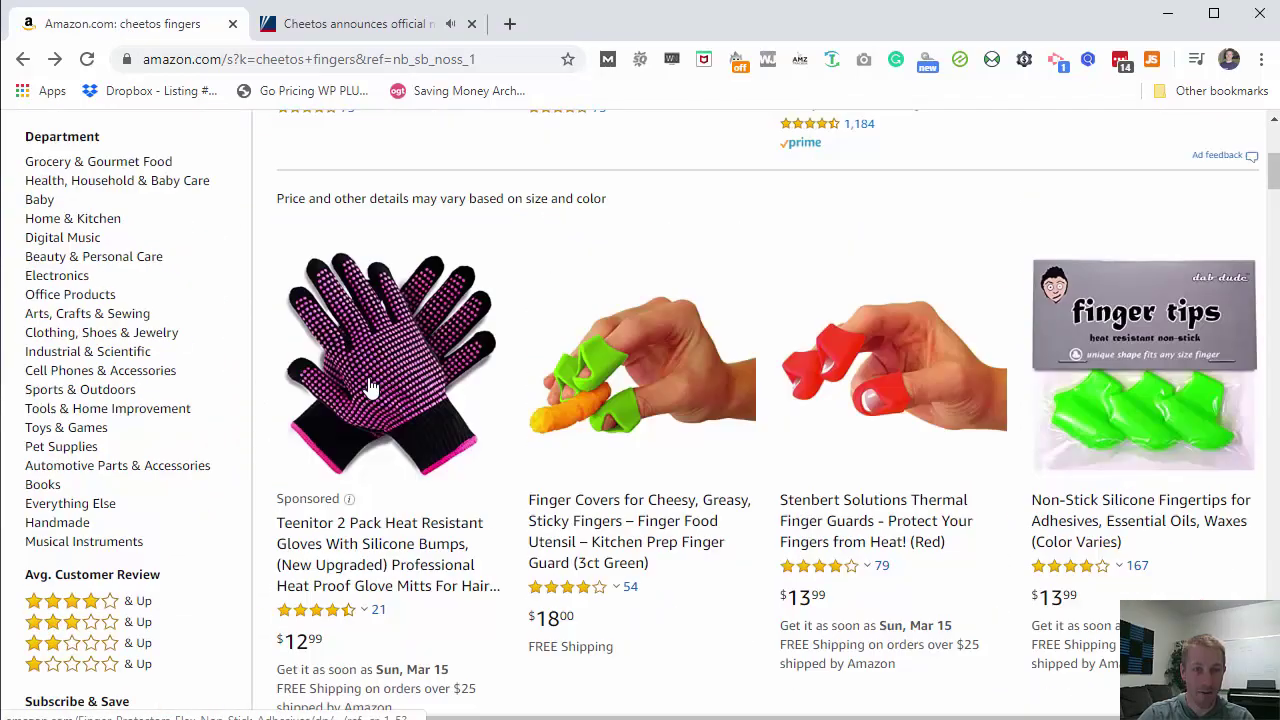
{"action": "scroll", "coordinate": [366, 386], "scroll_direction": "up", "scroll_amount": 5}
{"action": "scroll", "coordinate": [450, 395], "scroll_direction": "down", "scroll_amount": 6}
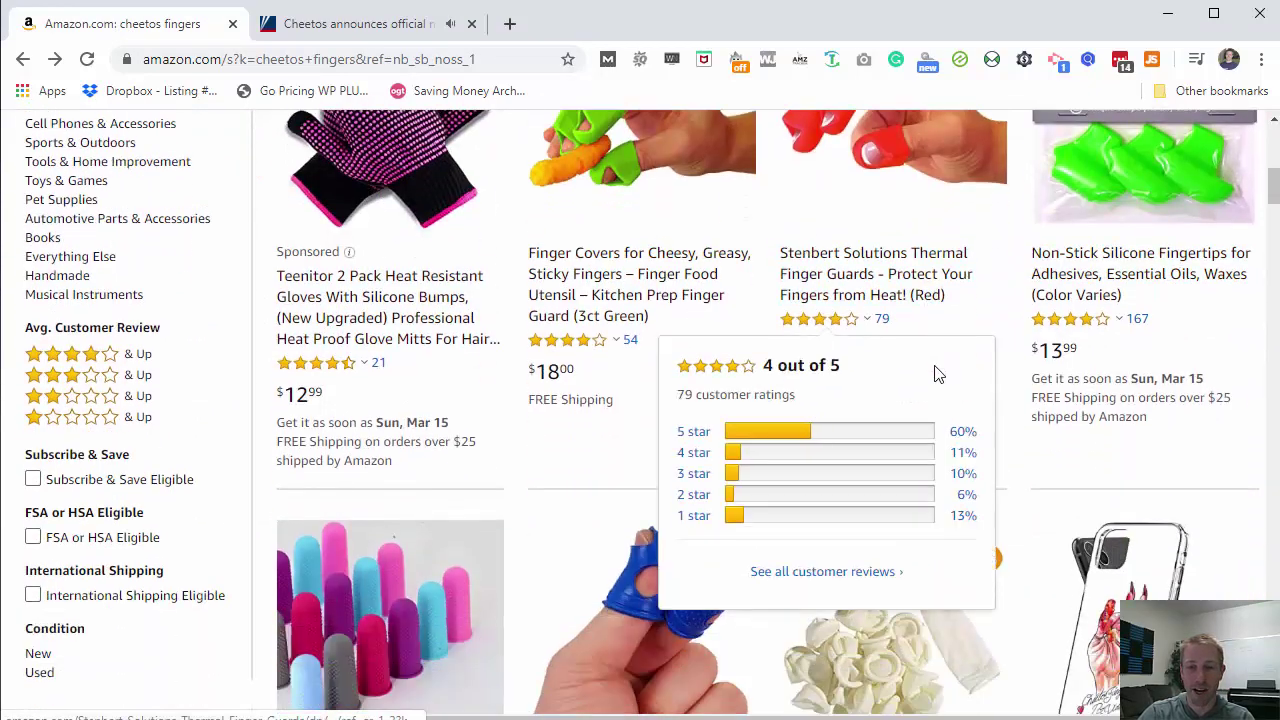
{"action": "scroll", "coordinate": [750, 400], "scroll_direction": "up", "scroll_amount": 6}
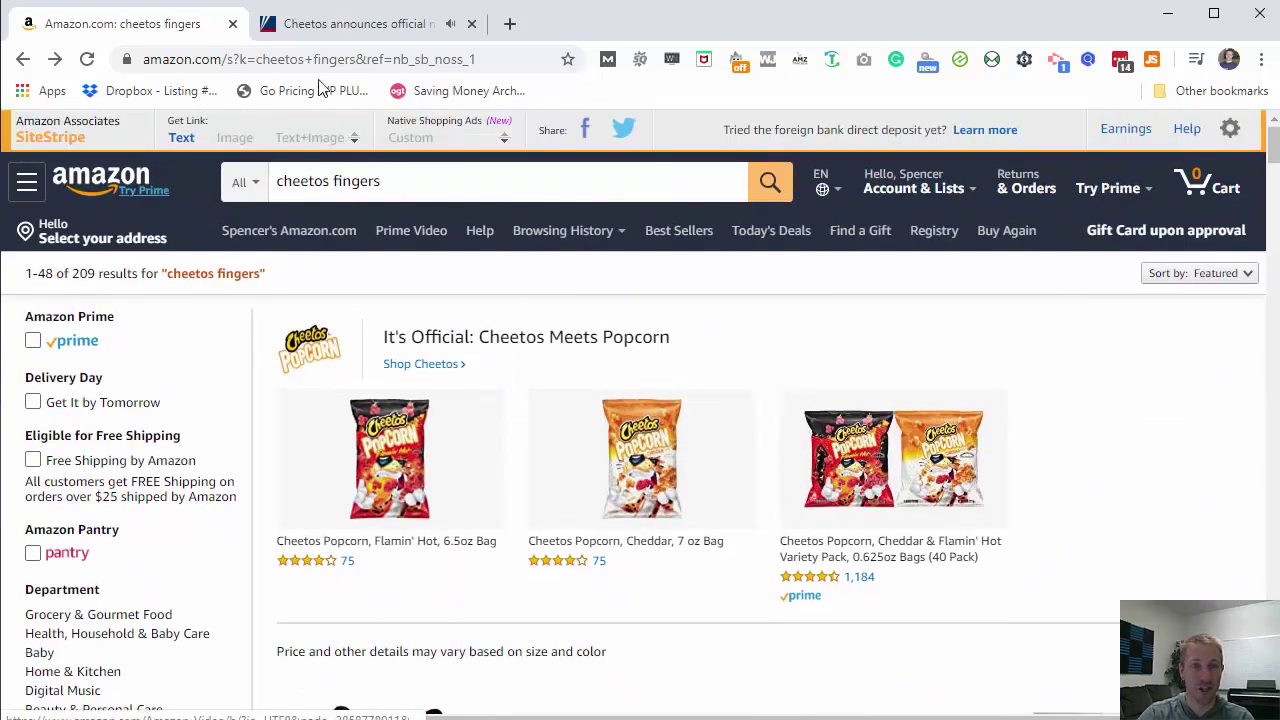
- Return from the Fox News article to the "cheeto fingers" Google results and examine the listed pages and related keywords
{"action": "left_click", "coordinate": [360, 26]}
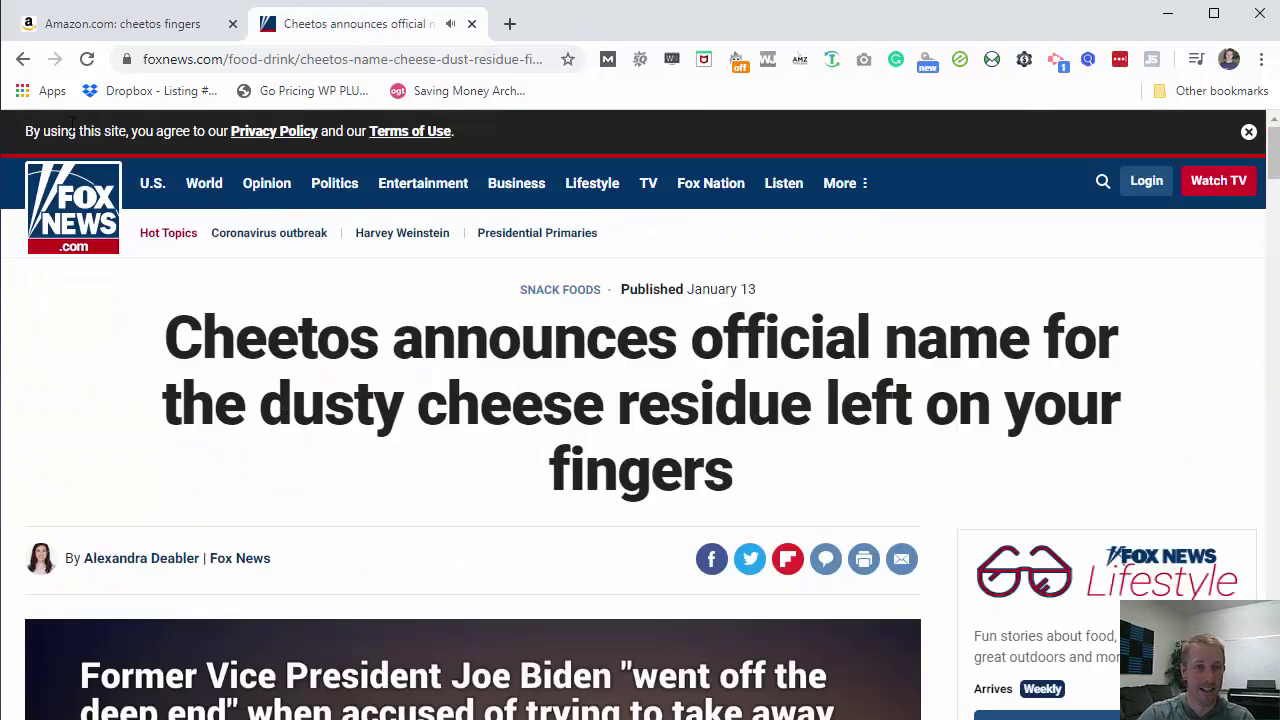
{"action": "left_click", "coordinate": [25, 62]}
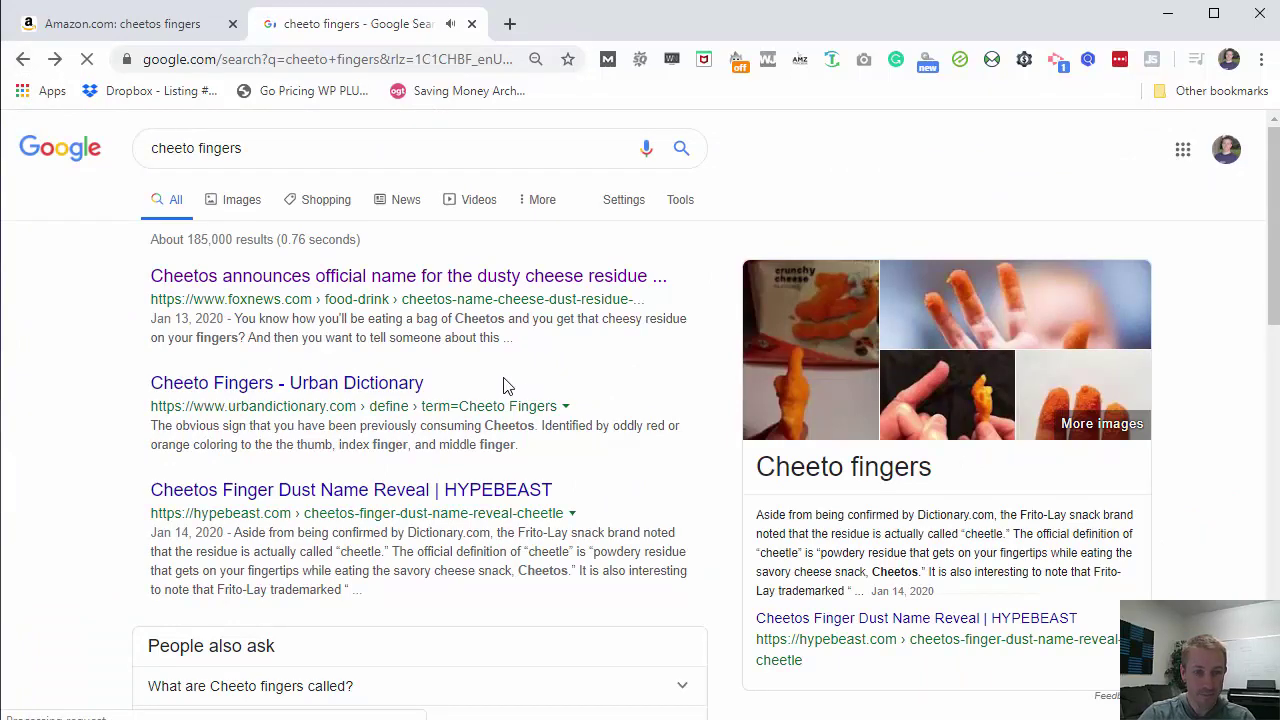
{"action": "scroll", "coordinate": [320, 420], "scroll_direction": "down", "scroll_amount": 1}
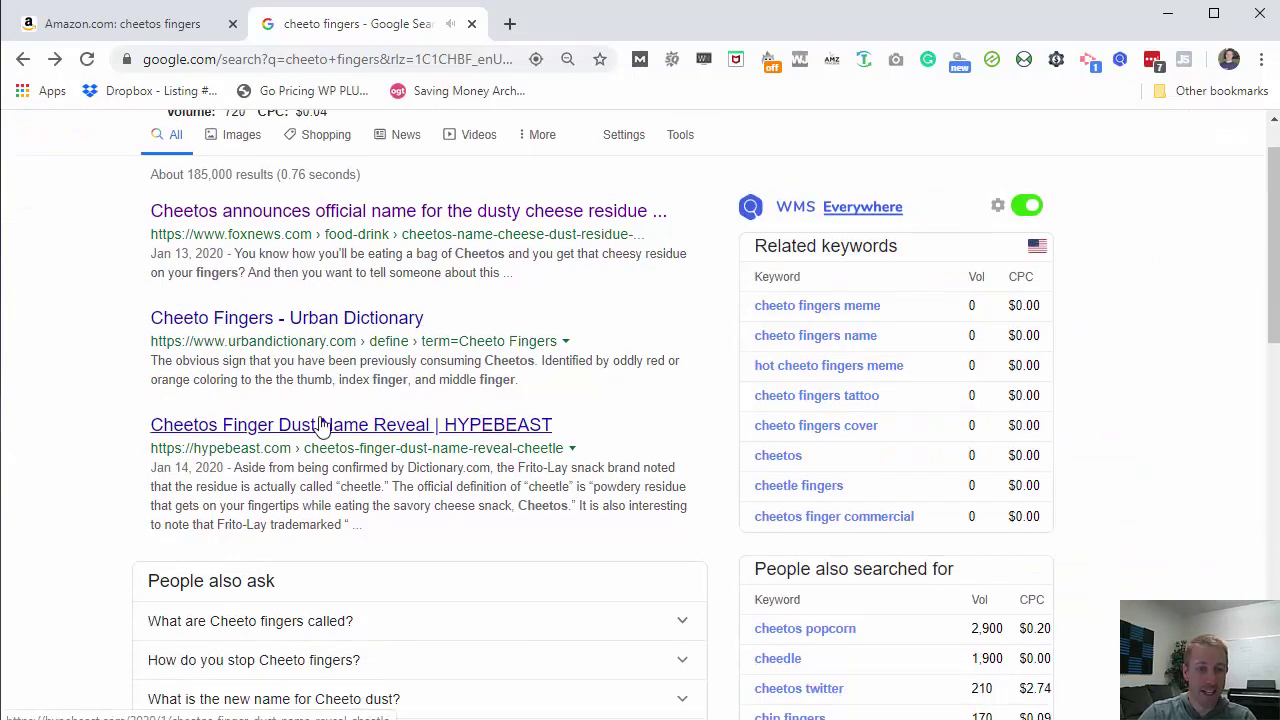
{"action": "scroll", "coordinate": [322, 426], "scroll_direction": "down", "scroll_amount": 1}
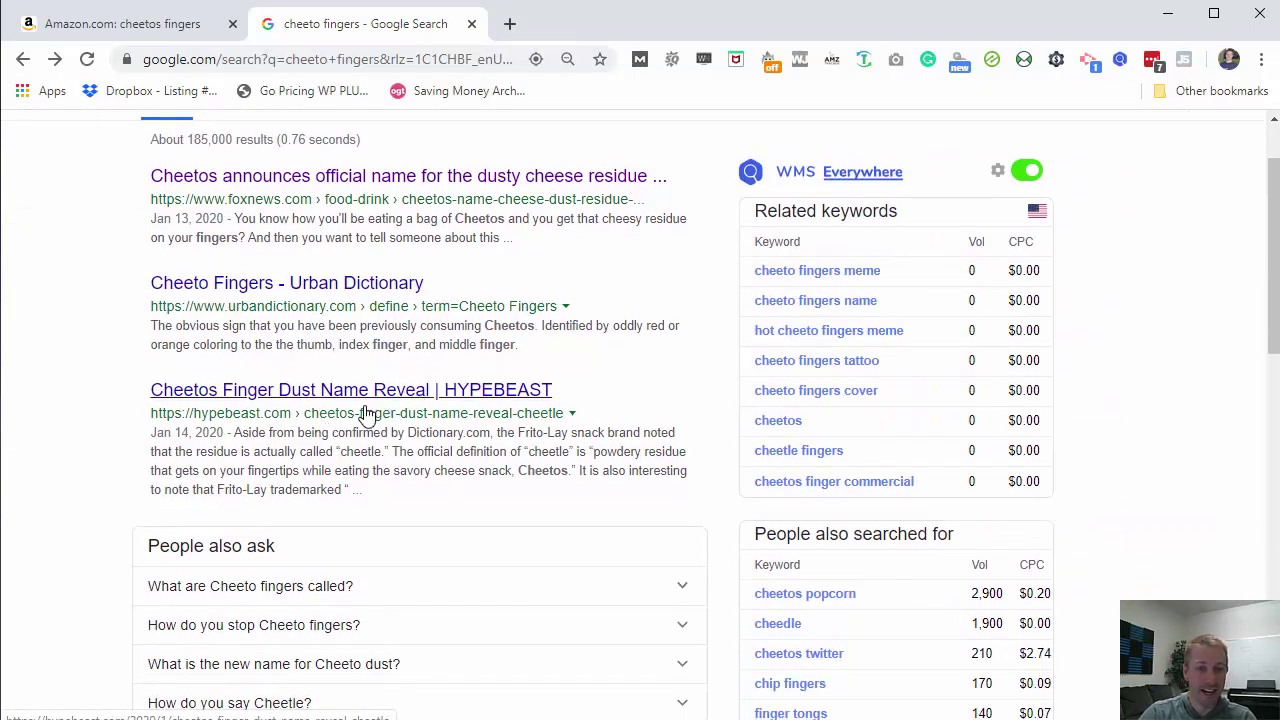
{"action": "scroll", "coordinate": [365, 413], "scroll_direction": "down", "scroll_amount": 5}
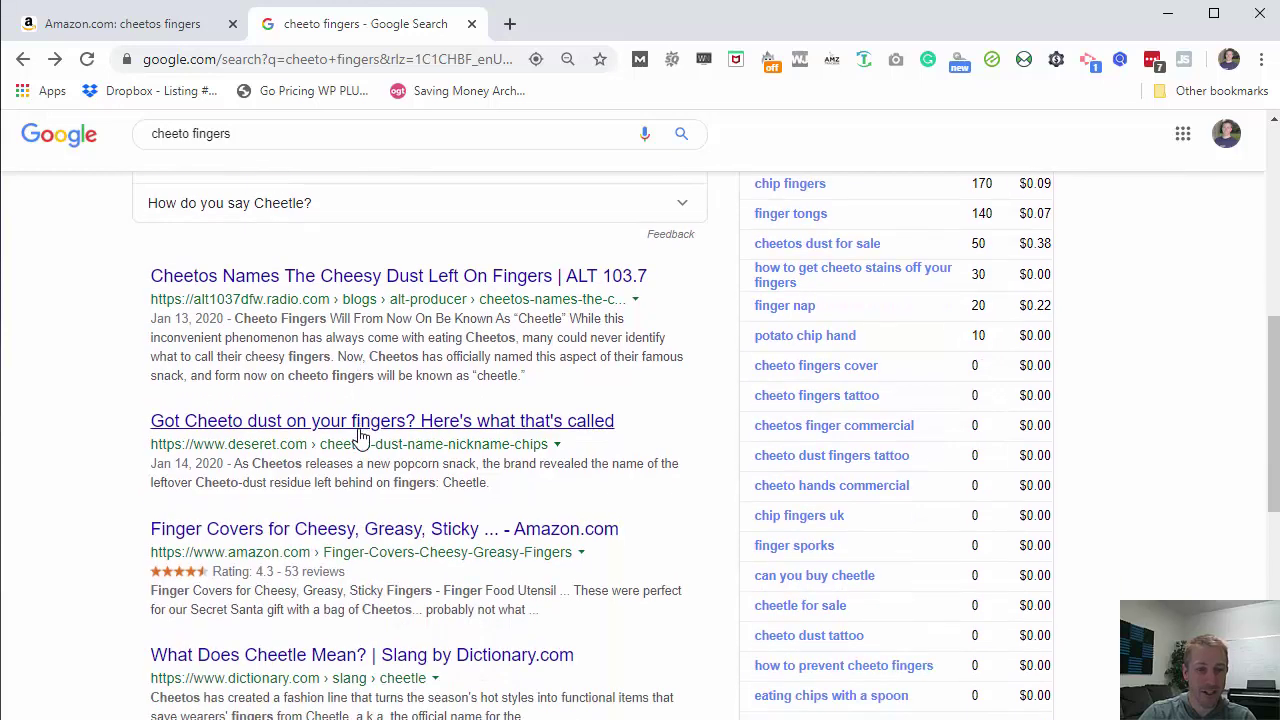
{"action": "scroll", "coordinate": [360, 437], "scroll_direction": "down", "scroll_amount": 2}
{"action": "scroll", "coordinate": [370, 480], "scroll_direction": "down", "scroll_amount": 2}
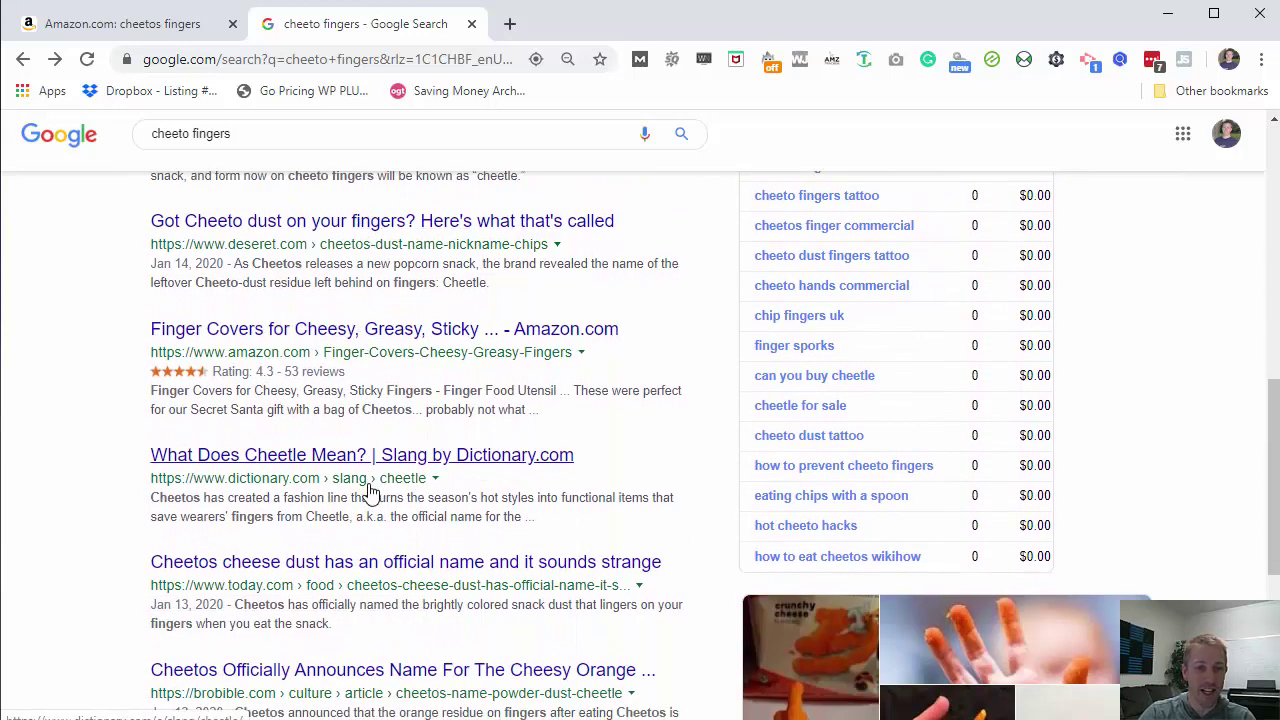
{"action": "scroll", "coordinate": [368, 500], "scroll_direction": "down", "scroll_amount": 1}
{"action": "scroll", "coordinate": [368, 503], "scroll_direction": "down", "scroll_amount": 2}
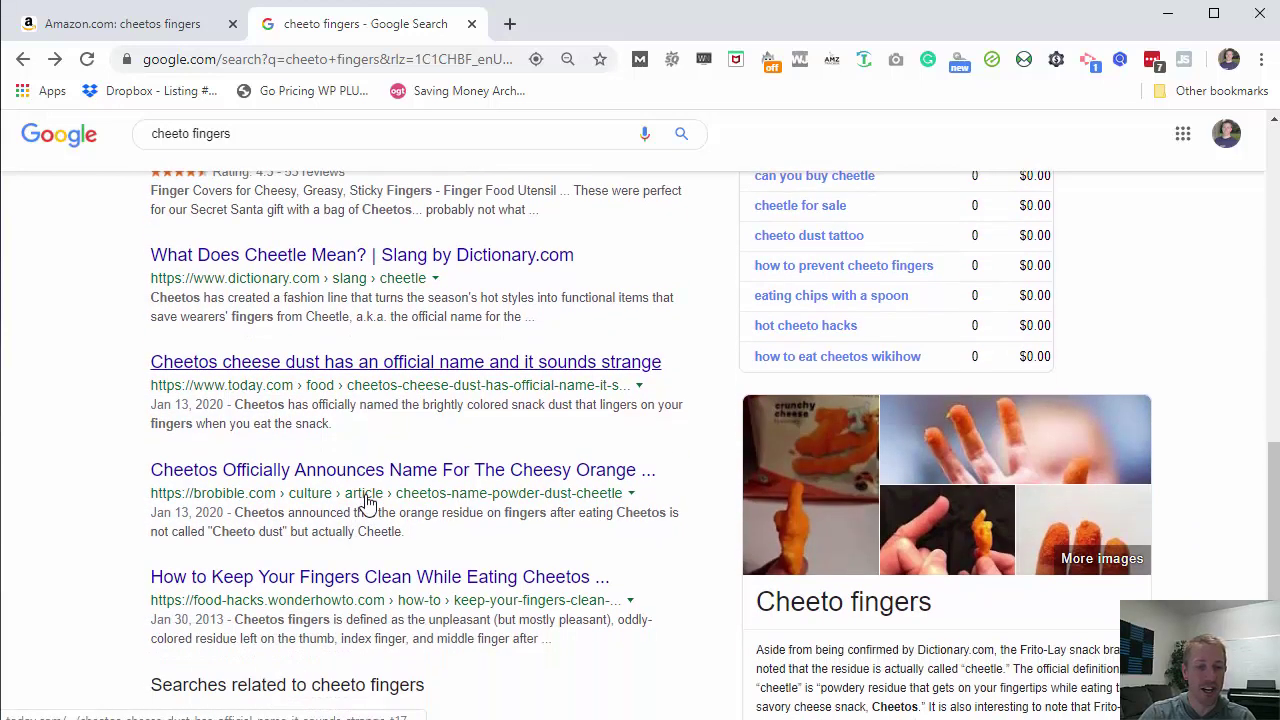
{"action": "scroll", "coordinate": [343, 517], "scroll_direction": "down", "scroll_amount": 1}
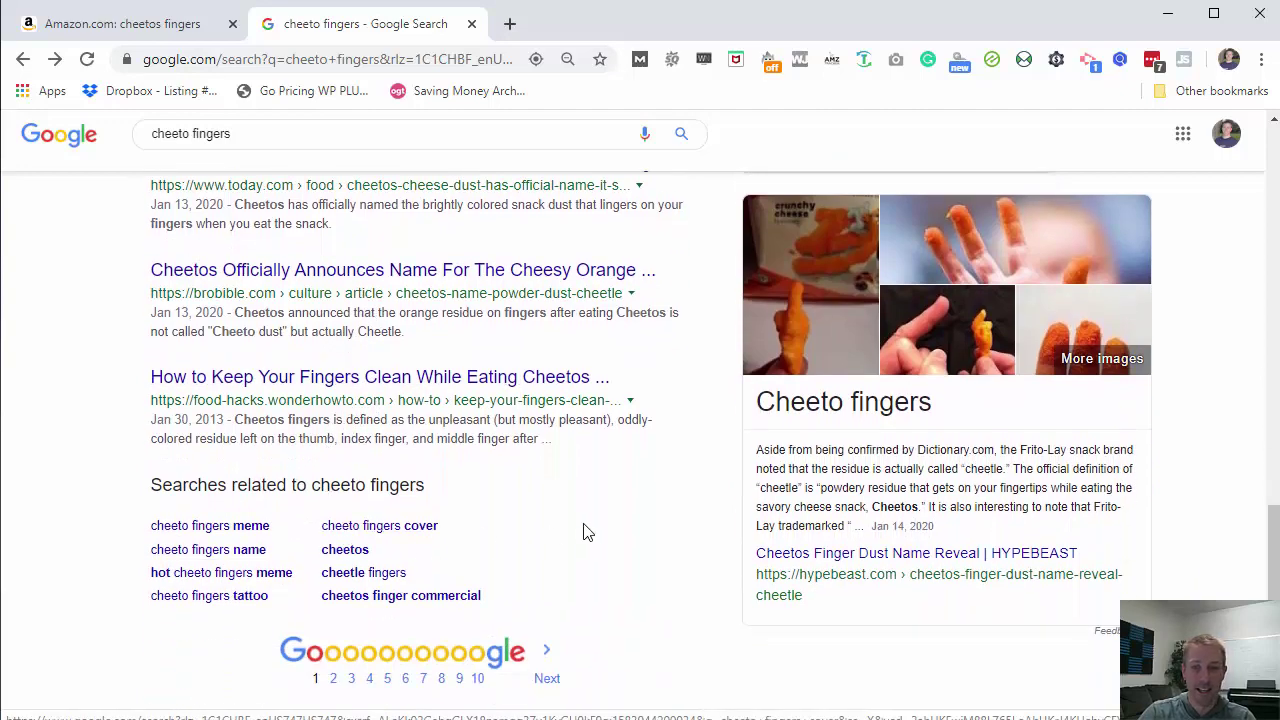
{"action": "scroll", "coordinate": [575, 530], "scroll_direction": "up", "scroll_amount": 10}
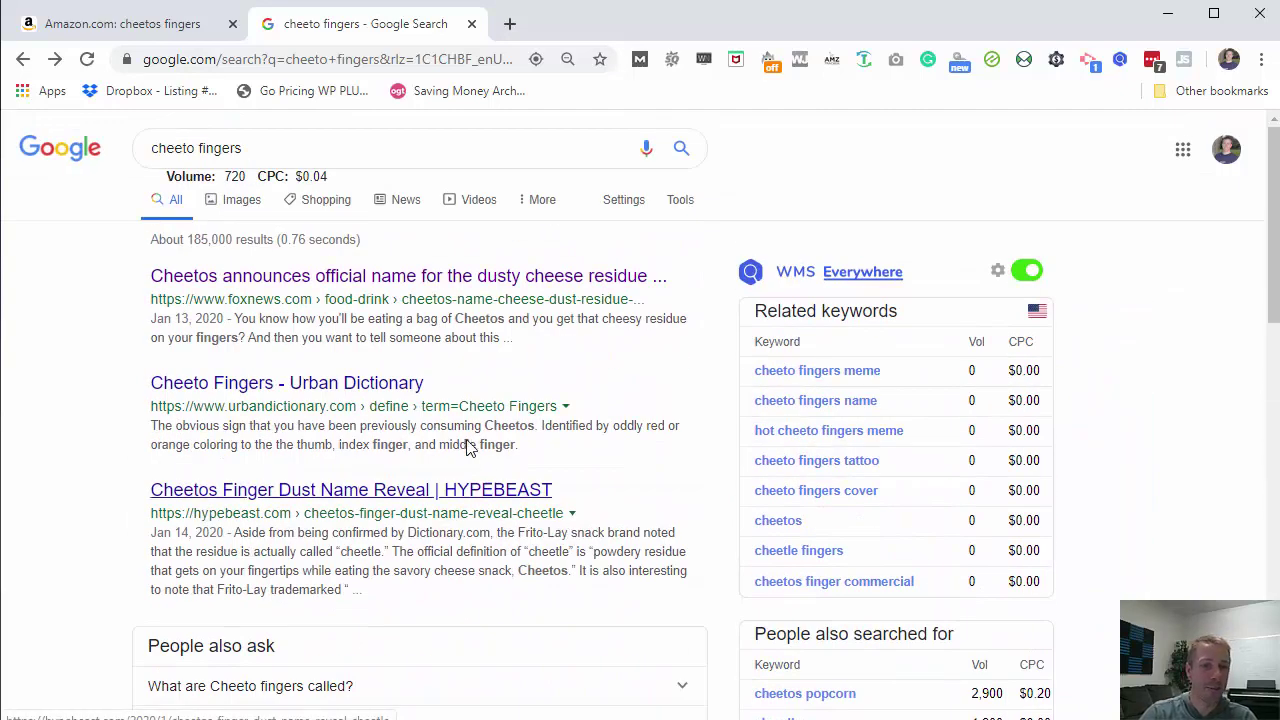
- Search Google for "finger covers"
{"action": "left_click", "coordinate": [243, 149]}
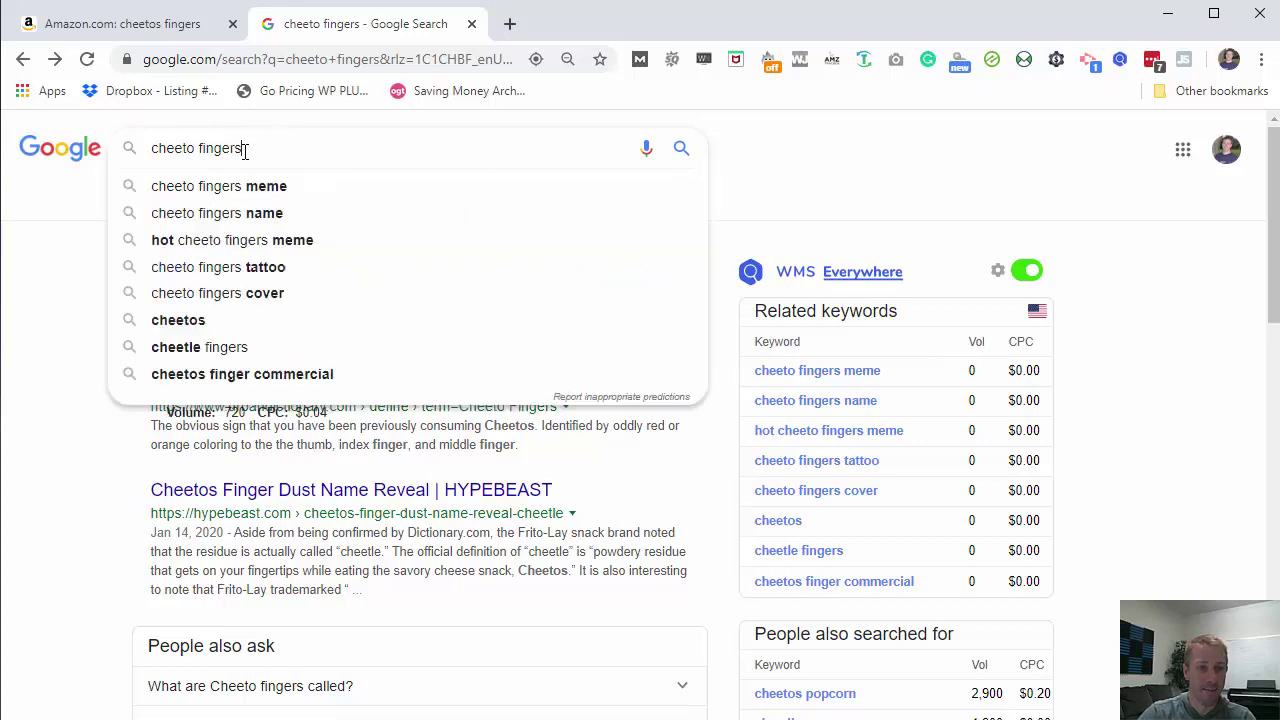
{"action": "left_click_drag", "start_coordinate": [243, 149], "coordinate": [77, 171]}
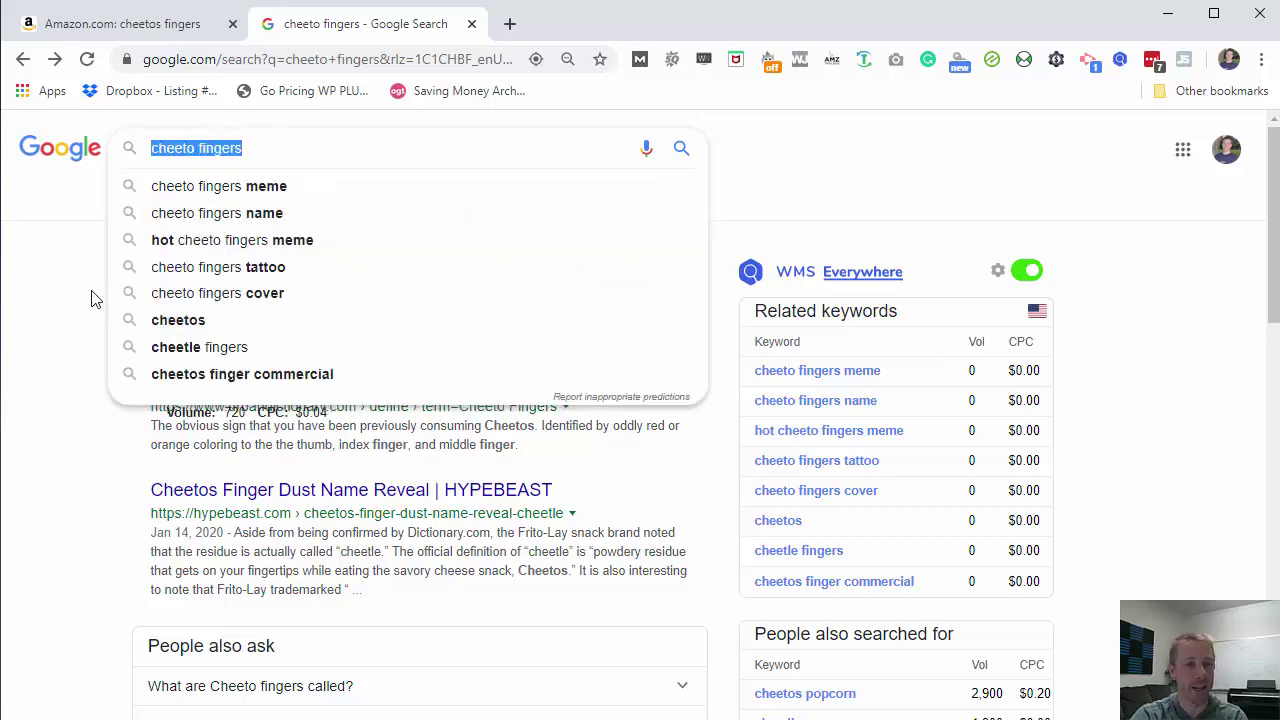
{"action": "type", "text": "finger"}
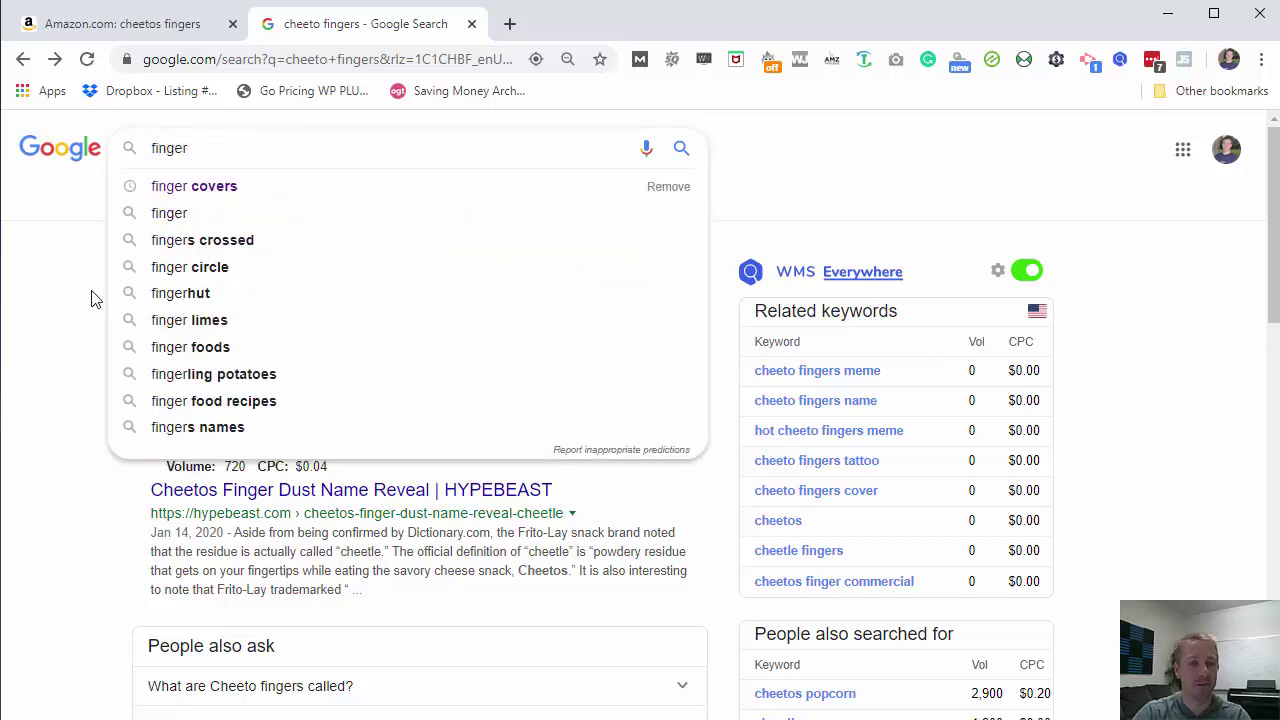
{"action": "key", "text": "Down"}
{"action": "key", "text": "Return"}
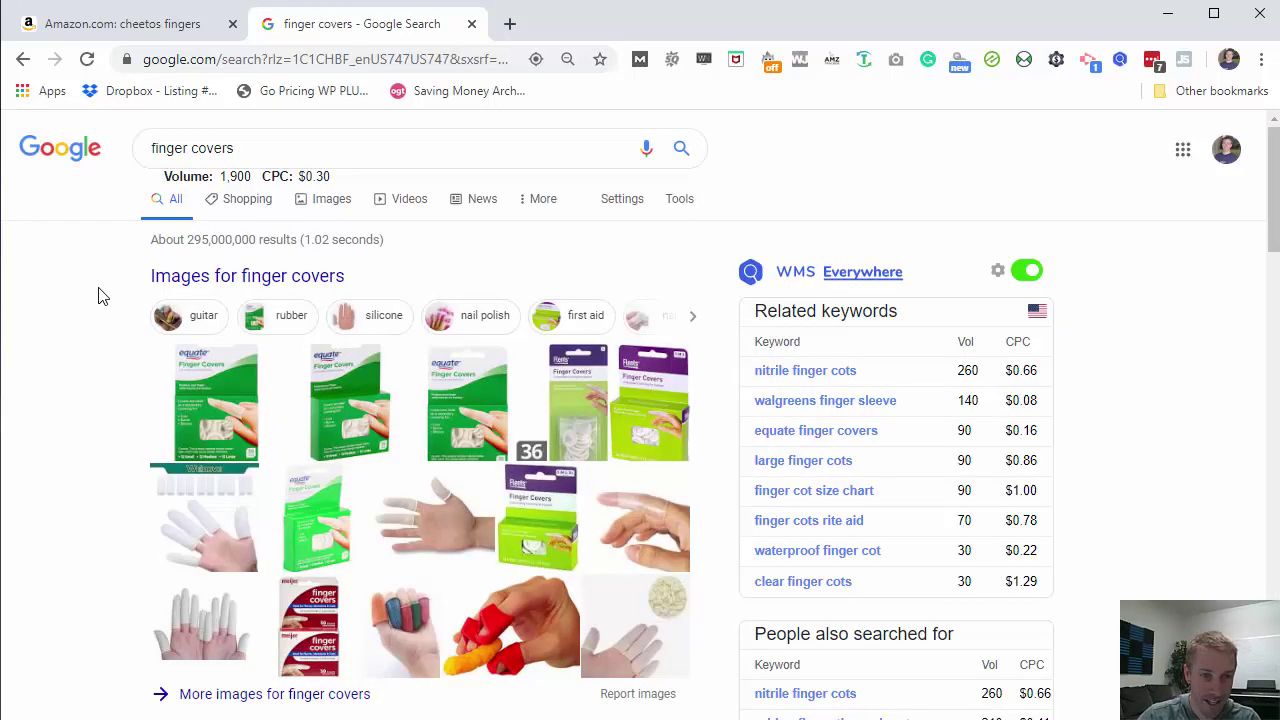
- Examine the "finger covers" results, including the competing product pages, search volume and related keyword data
{"action": "scroll", "coordinate": [100, 303], "scroll_direction": "down", "scroll_amount": 2}
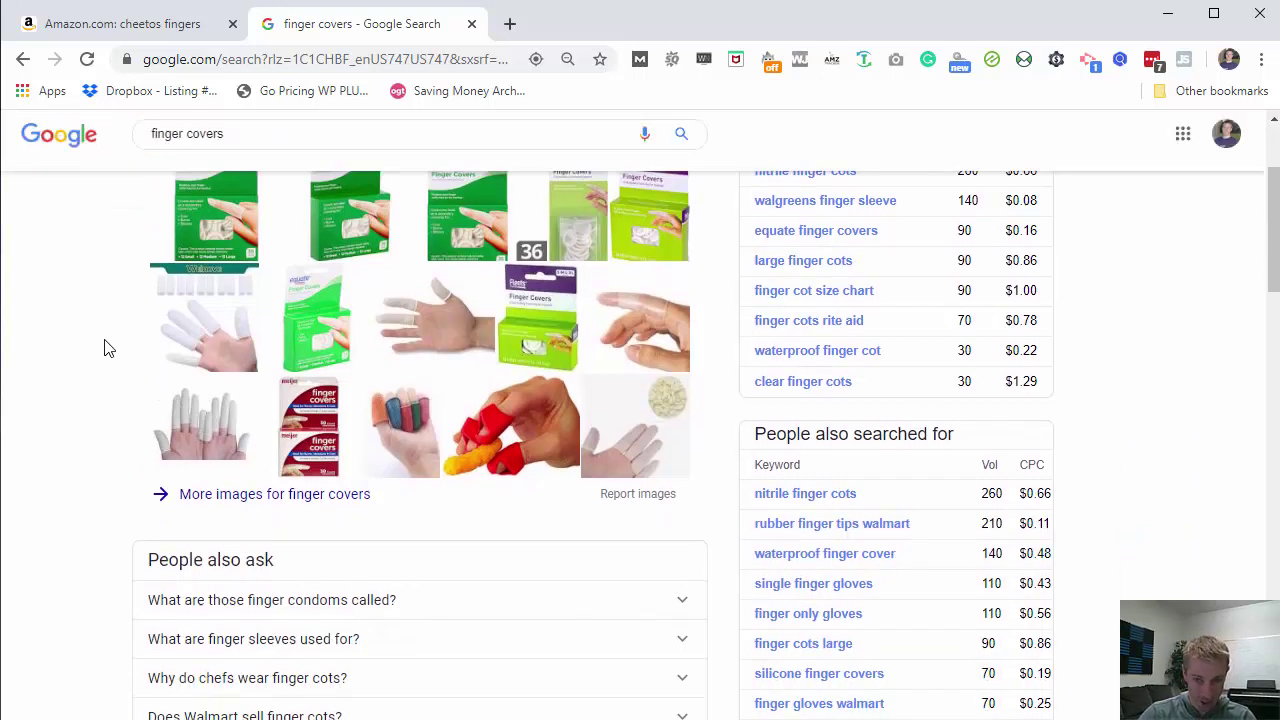
{"action": "scroll", "coordinate": [225, 407], "scroll_direction": "up", "scroll_amount": 2}
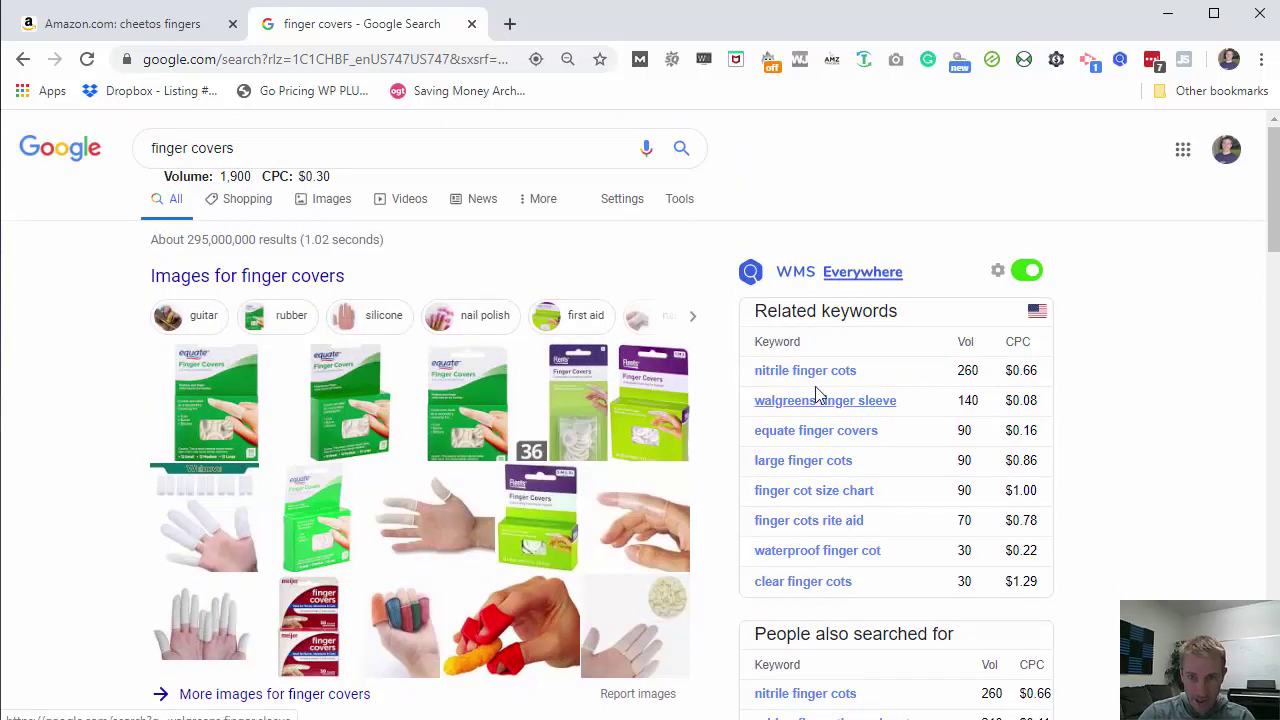
{"action": "scroll", "coordinate": [209, 463], "scroll_direction": "down", "scroll_amount": 5}
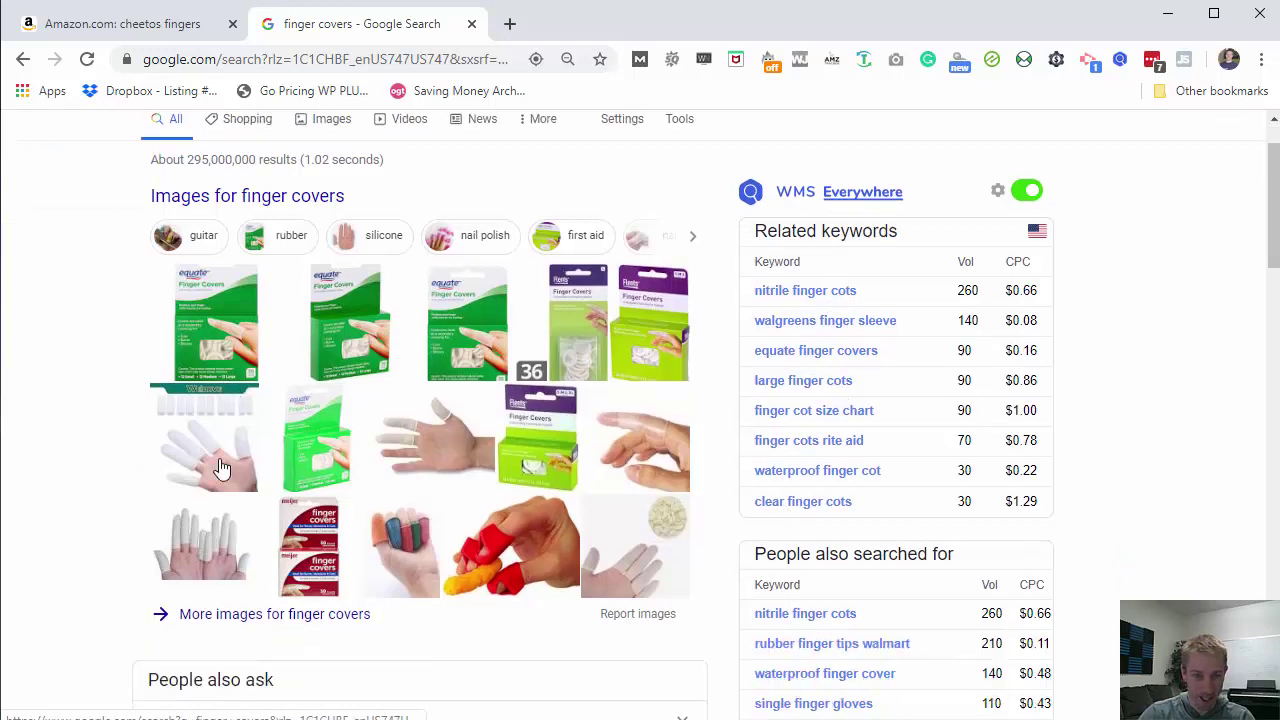
{"action": "scroll", "coordinate": [206, 500], "scroll_direction": "down", "scroll_amount": 1}
{"action": "scroll", "coordinate": [212, 505], "scroll_direction": "down", "scroll_amount": 6}
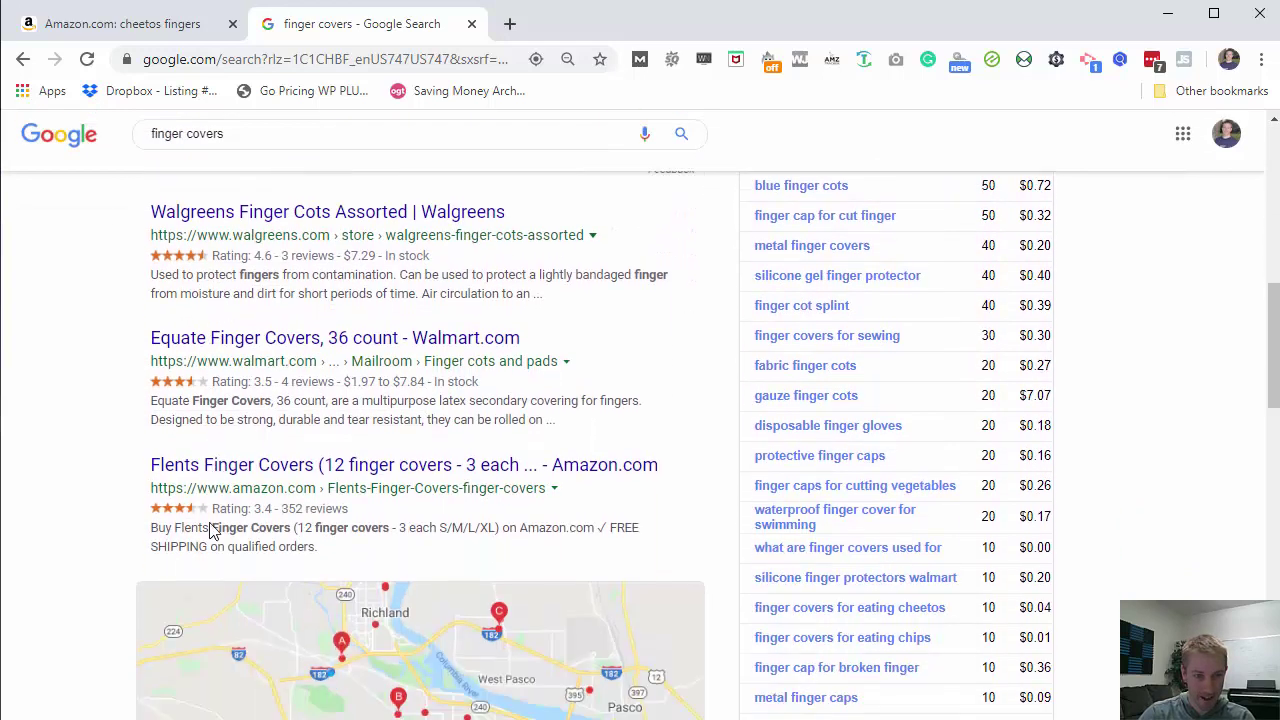
{"action": "scroll", "coordinate": [212, 548], "scroll_direction": "down", "scroll_amount": 7}
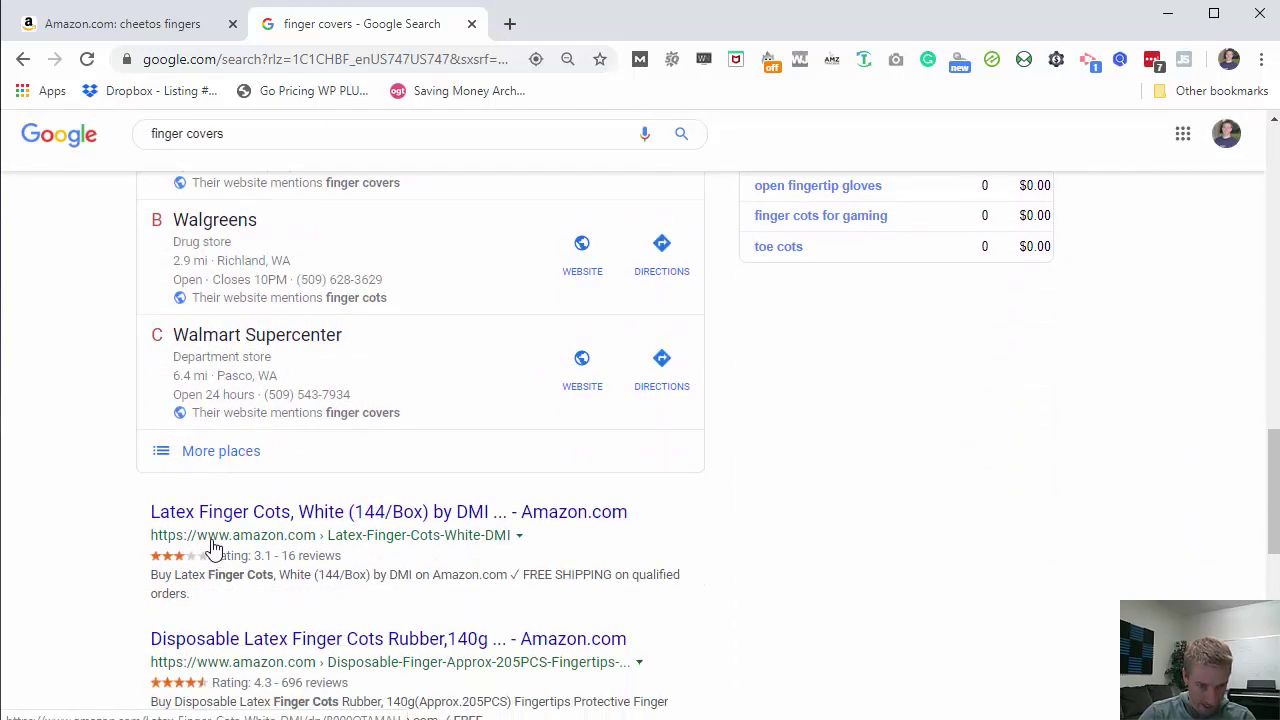
{"action": "scroll", "coordinate": [212, 558], "scroll_direction": "down", "scroll_amount": 3}
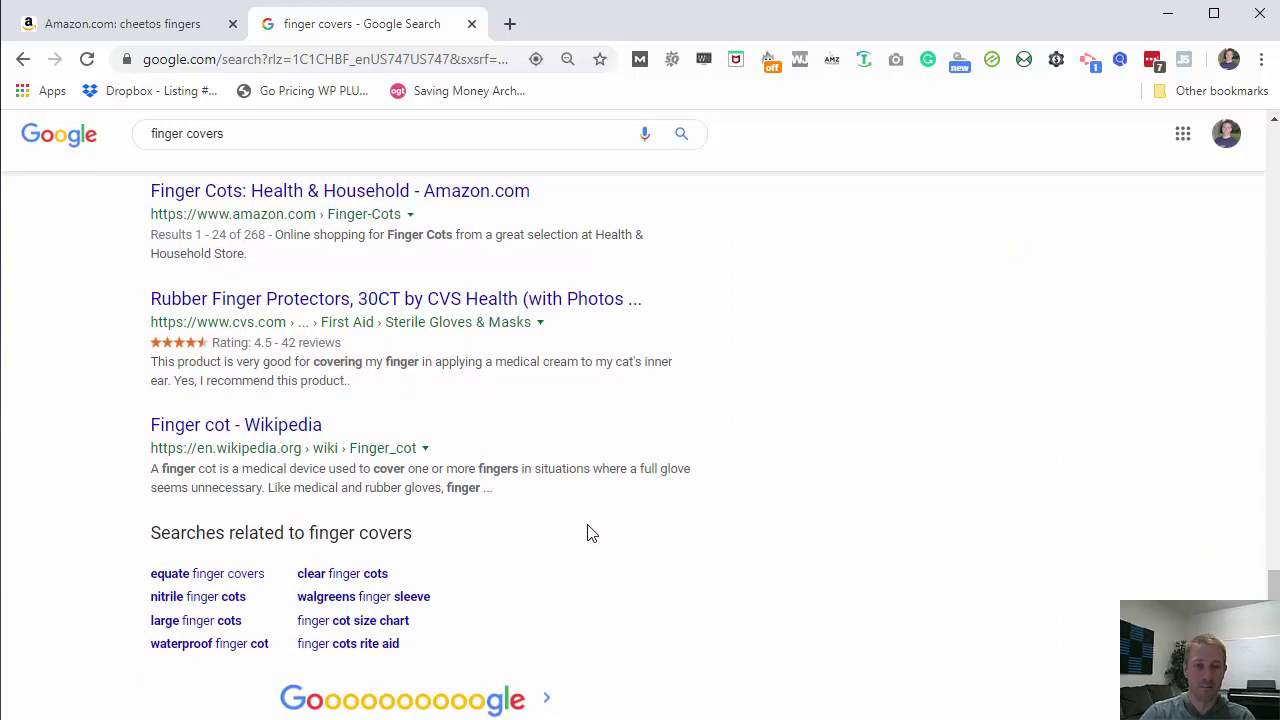
{"action": "scroll", "coordinate": [594, 538], "scroll_direction": "up", "scroll_amount": 10}
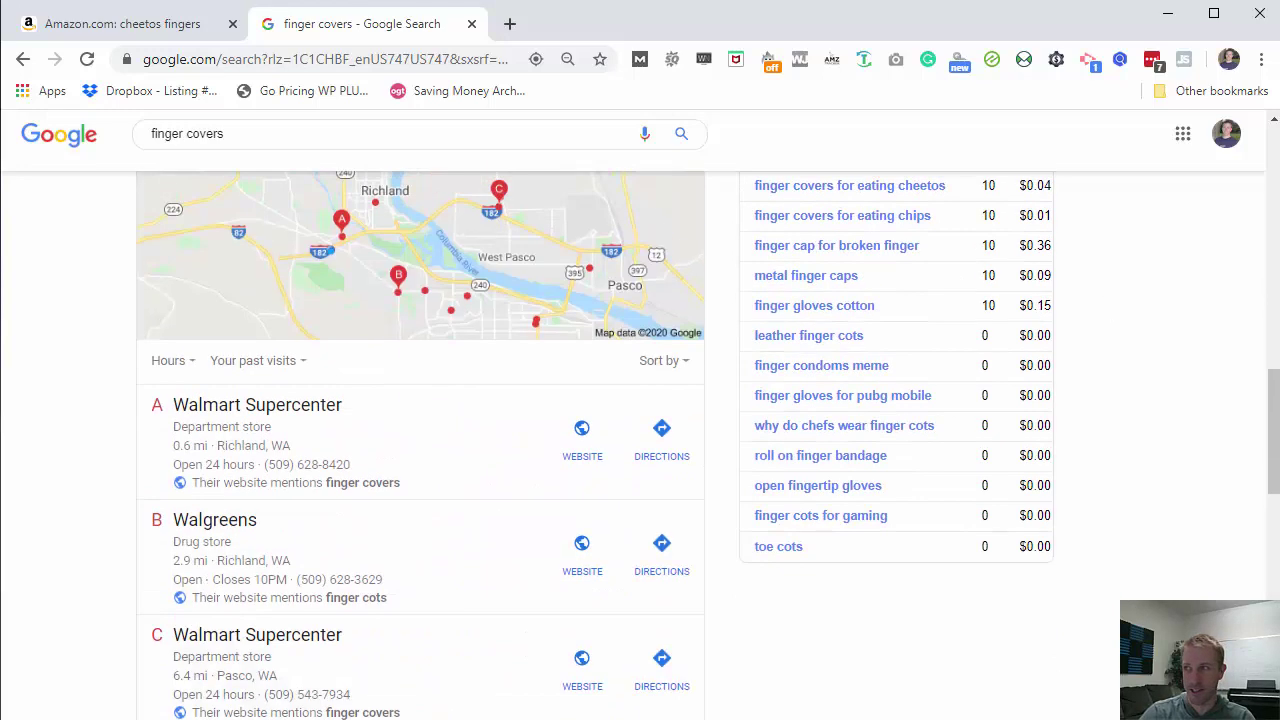
{"action": "scroll", "coordinate": [633, 444], "scroll_direction": "up", "scroll_amount": 5}
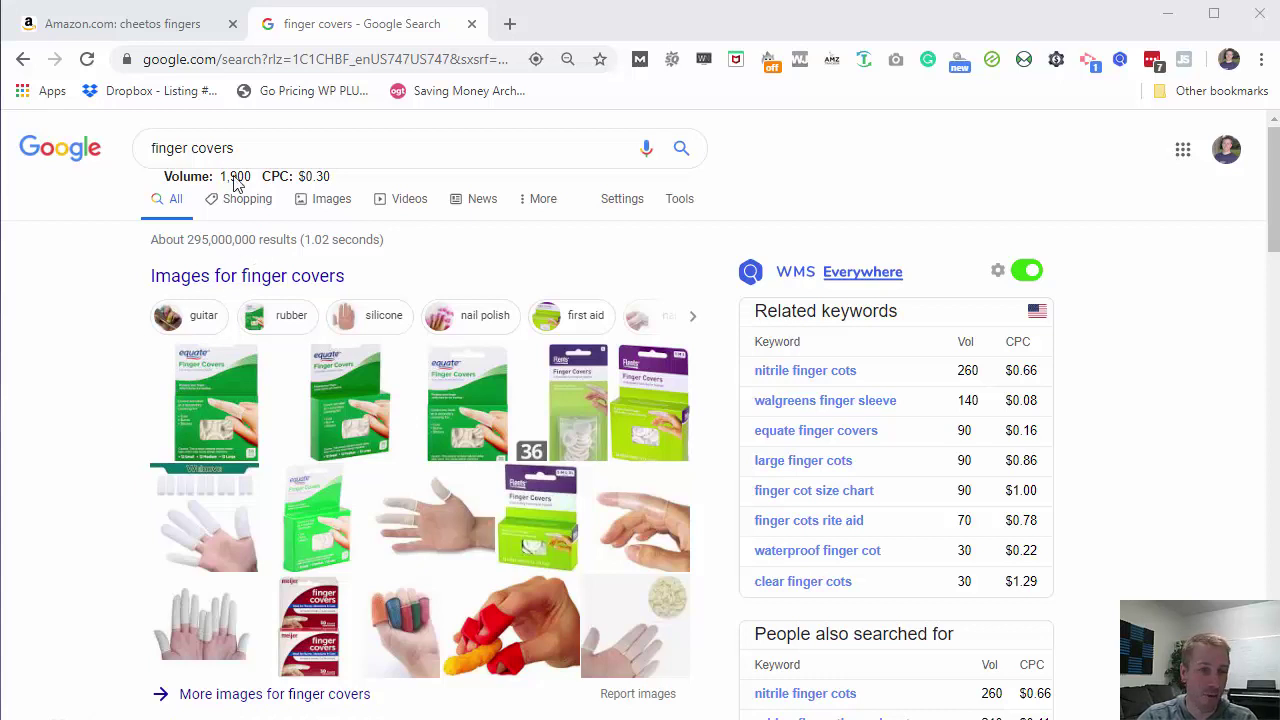
- Run the Google search for "cheeto fingers" again
{"action": "left_click", "coordinate": [156, 160]}
{"action": "left_click_drag", "start_coordinate": [324, 153], "coordinate": [88, 160]}
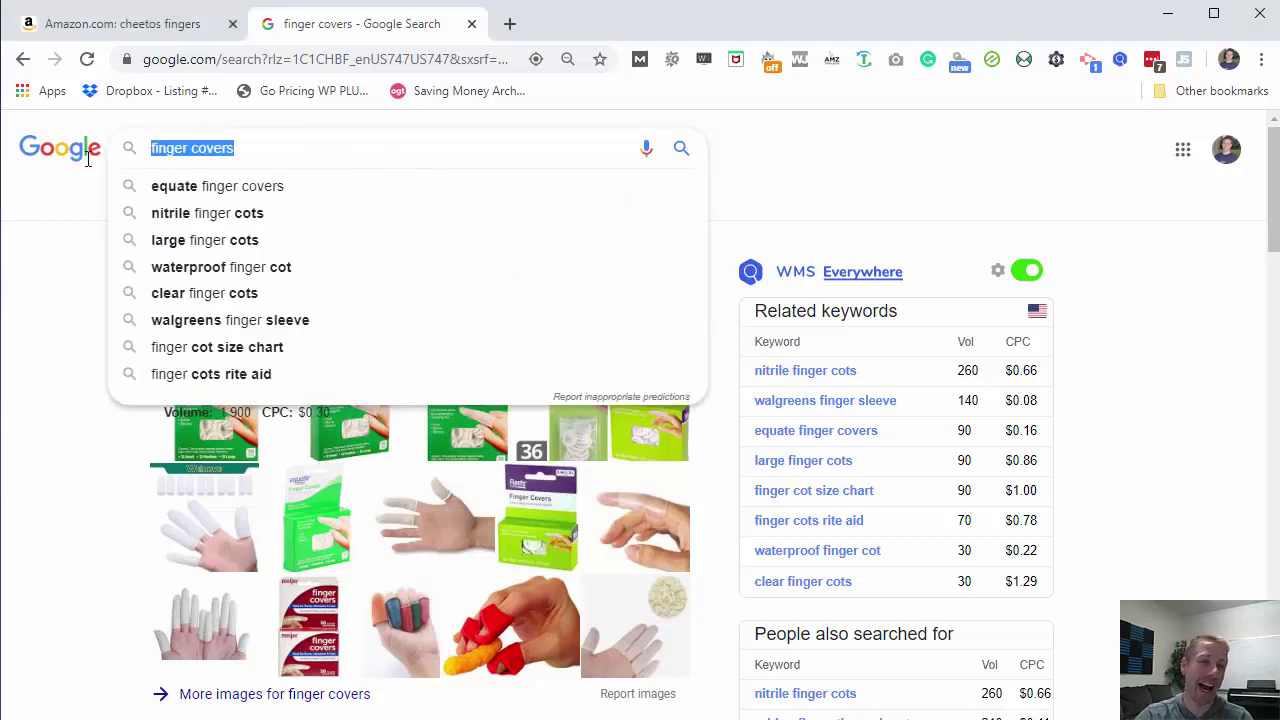
{"action": "type", "text": "ch"}
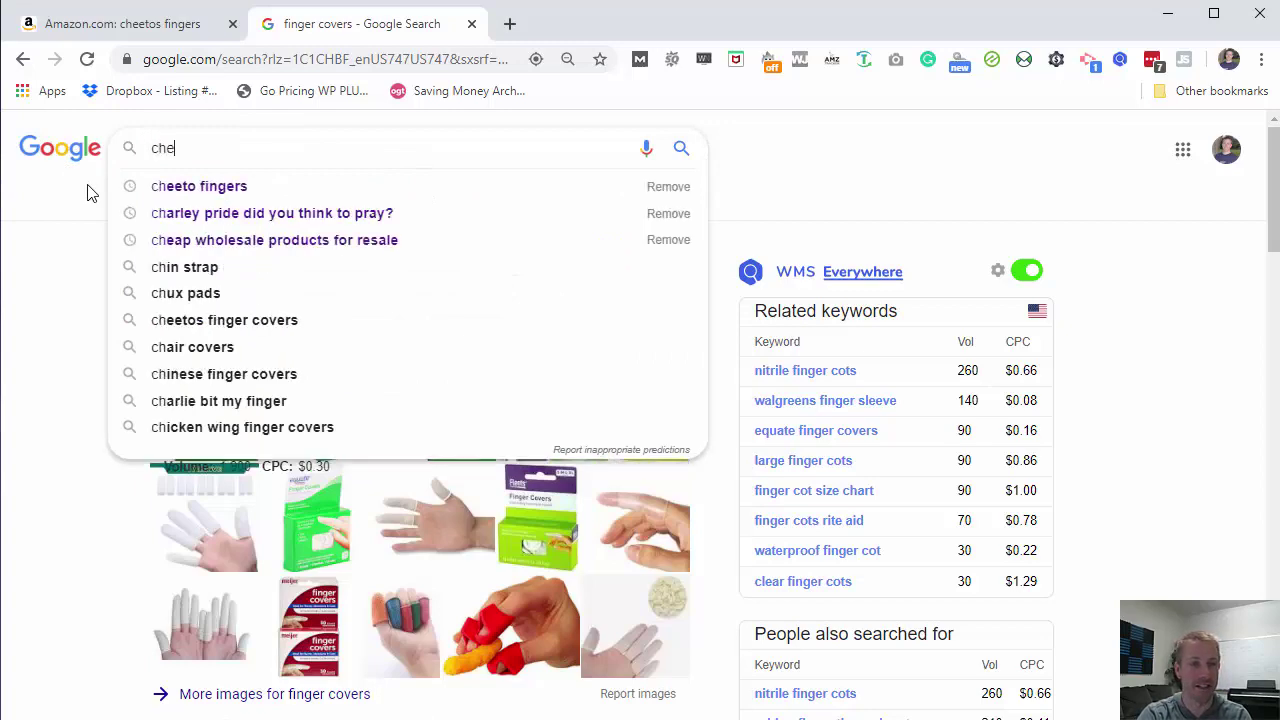
{"action": "type", "text": "e"}
{"action": "key", "text": "Down"}
{"action": "key", "text": "Return"}
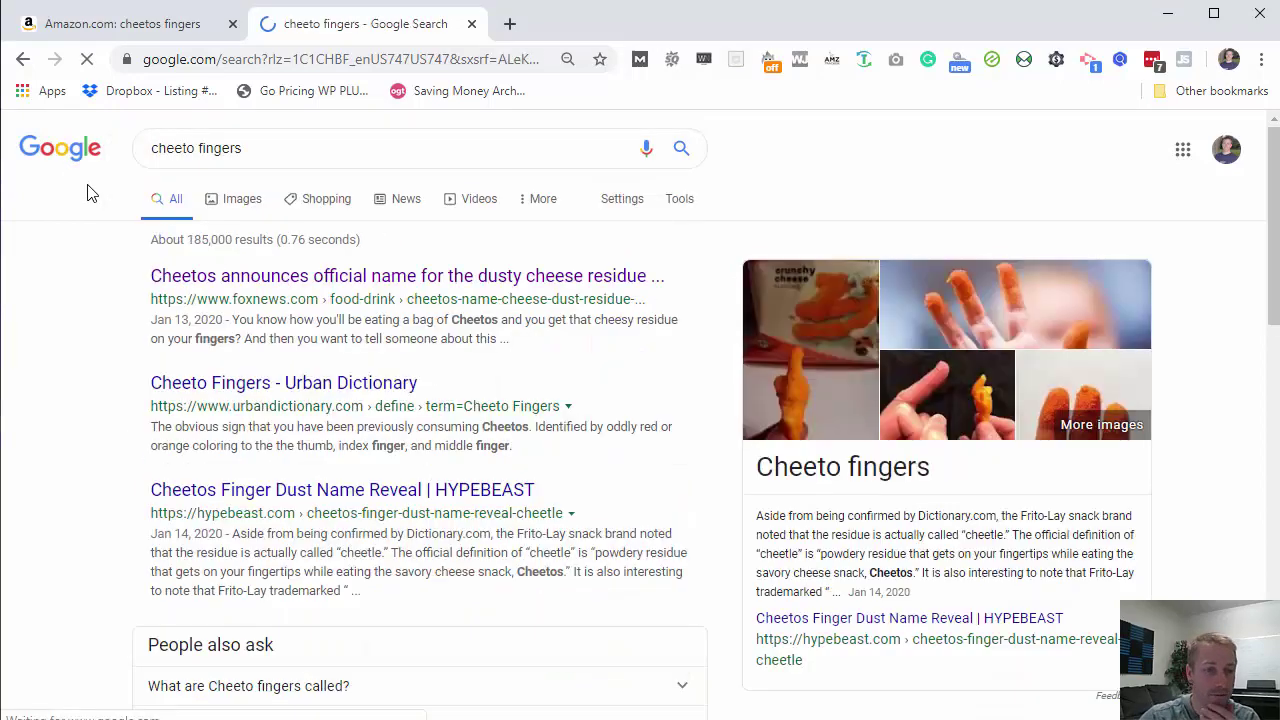
- Look through the first page of "cheeto fingers" results and open the second results page
{"action": "scroll", "coordinate": [117, 418], "scroll_direction": "down", "scroll_amount": 1}
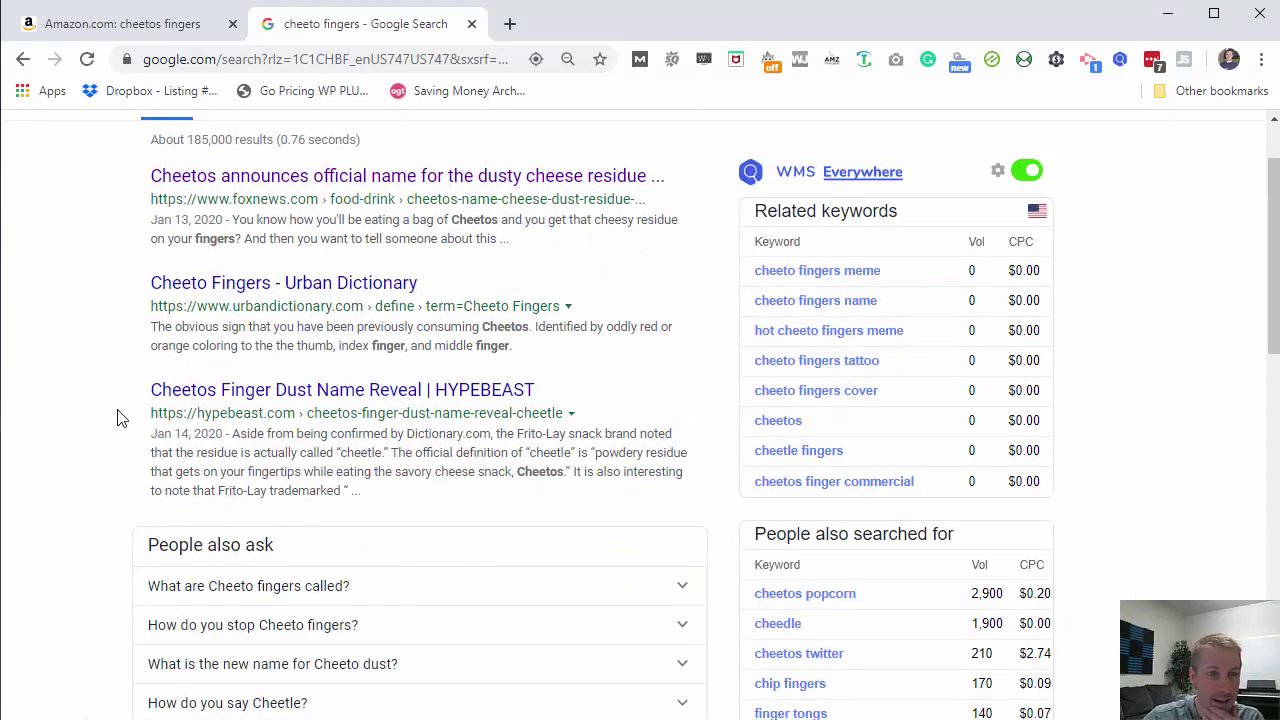
{"action": "scroll", "coordinate": [266, 429], "scroll_direction": "down", "scroll_amount": 4}
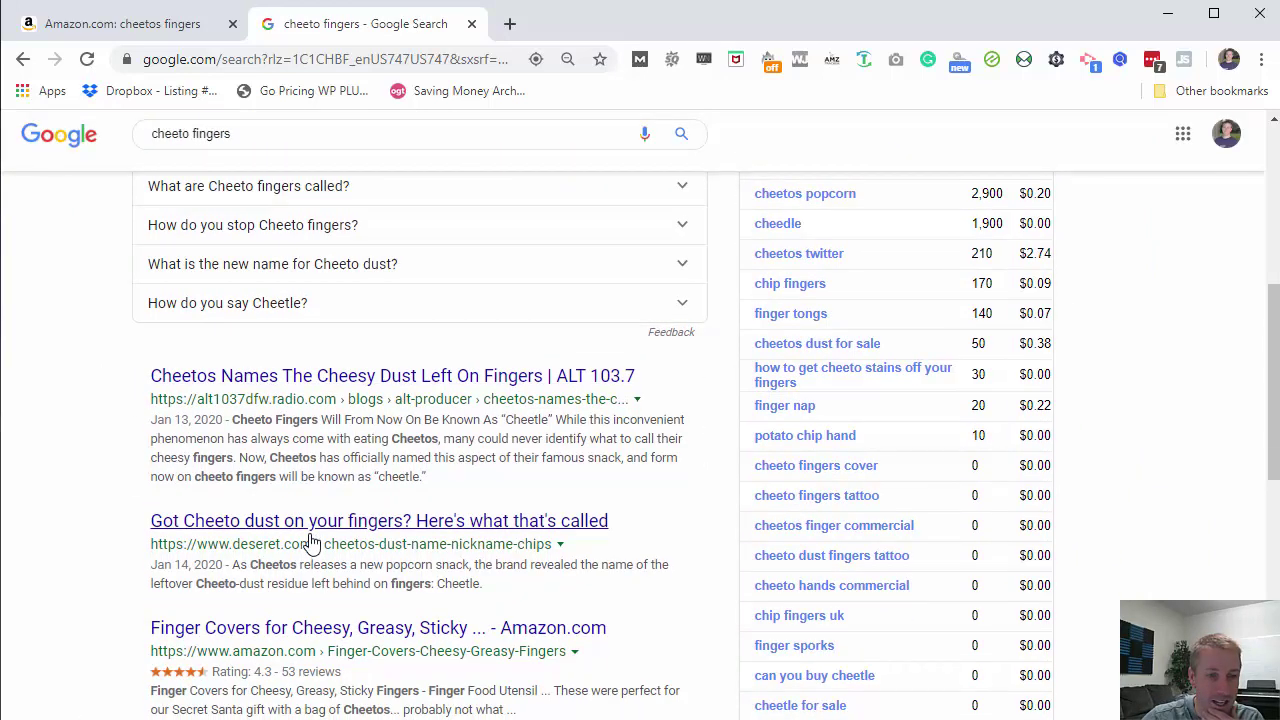
{"action": "scroll", "coordinate": [310, 545], "scroll_direction": "down", "scroll_amount": 6}
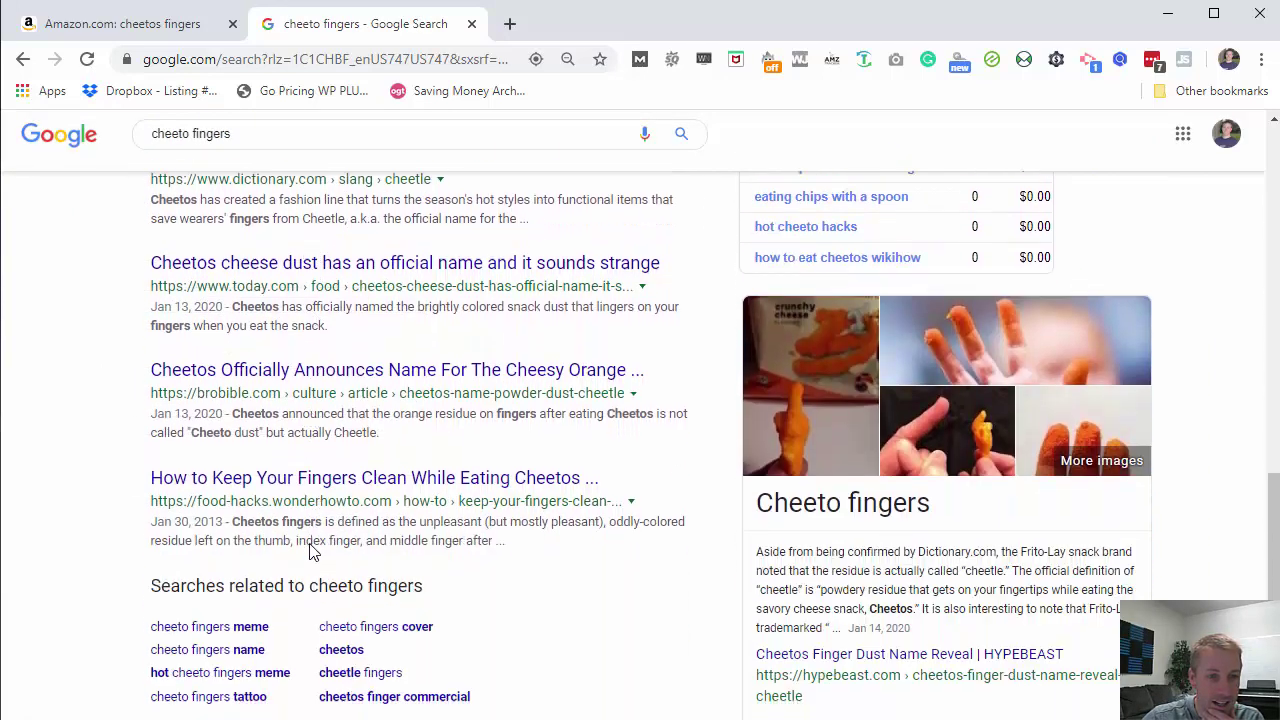
{"action": "scroll", "coordinate": [310, 550], "scroll_direction": "down", "scroll_amount": 2}
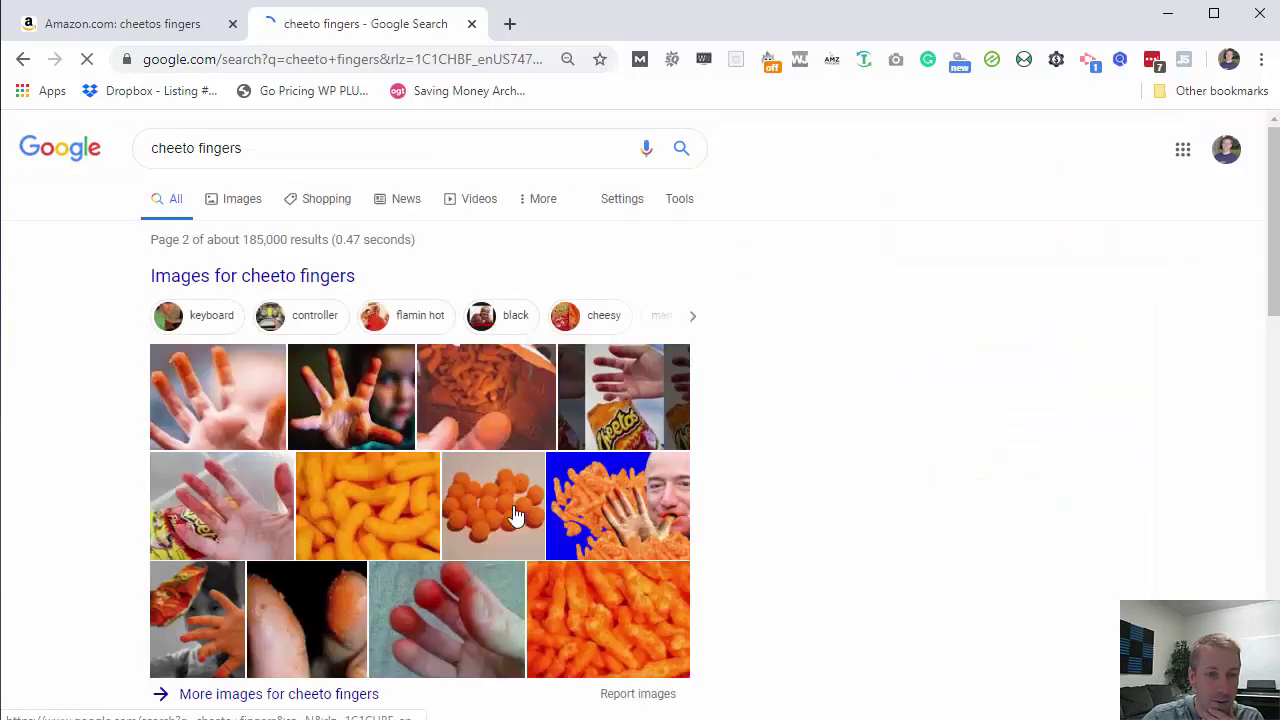
- Look through the second page of "cheeto fingers" results for competing content
{"action": "scroll", "coordinate": [537, 486], "scroll_direction": "down", "scroll_amount": 5}
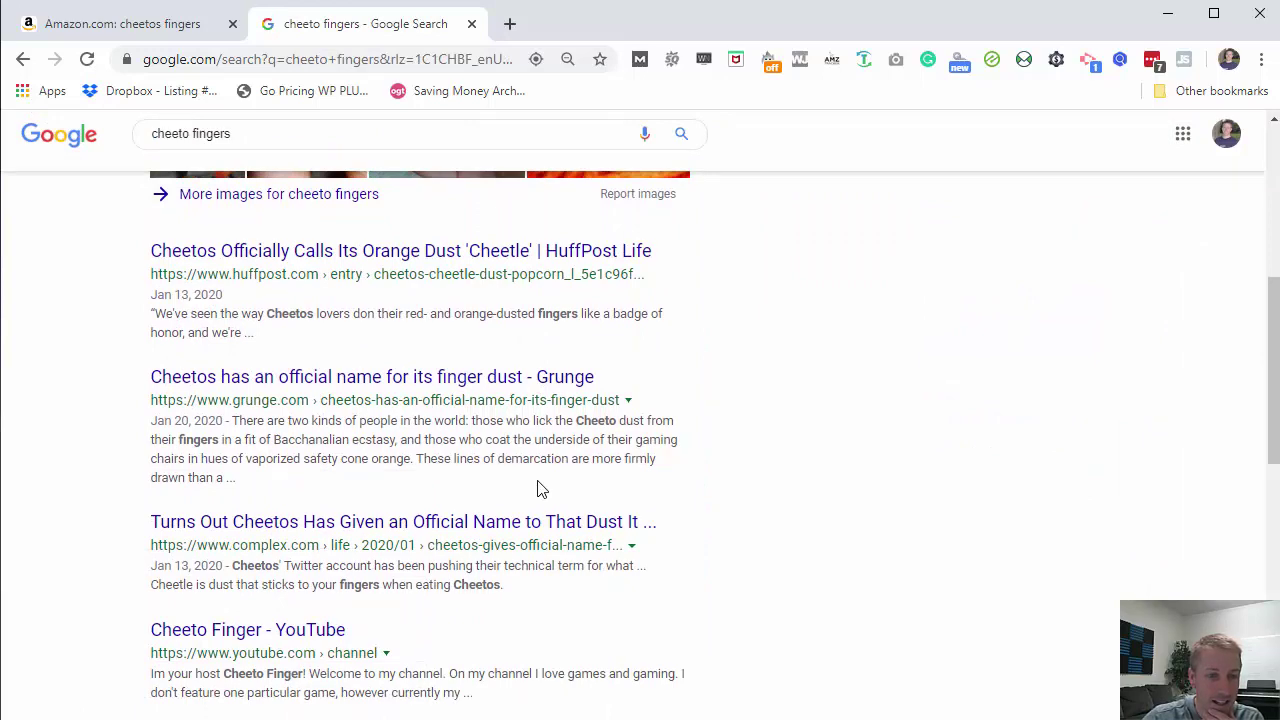
{"action": "scroll", "coordinate": [537, 488], "scroll_direction": "down", "scroll_amount": 2}
{"action": "scroll", "coordinate": [537, 488], "scroll_direction": "down", "scroll_amount": 1}
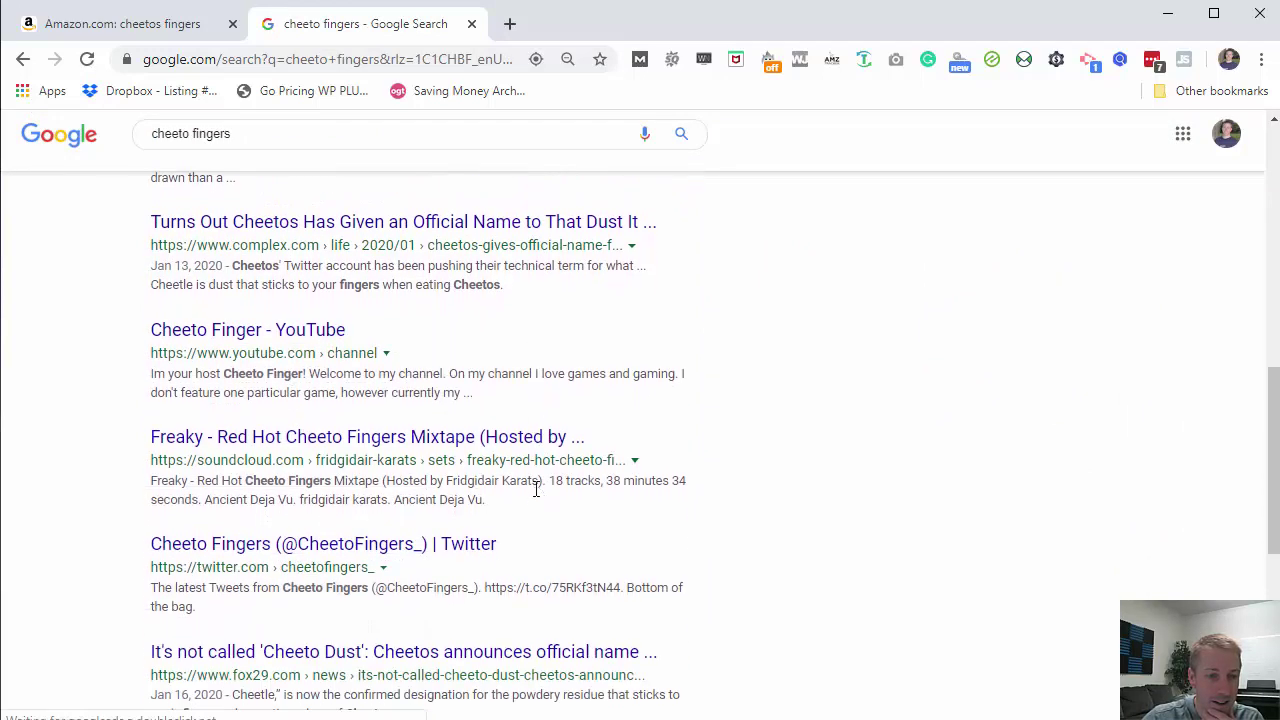
{"action": "scroll", "coordinate": [537, 488], "scroll_direction": "down", "scroll_amount": 3}
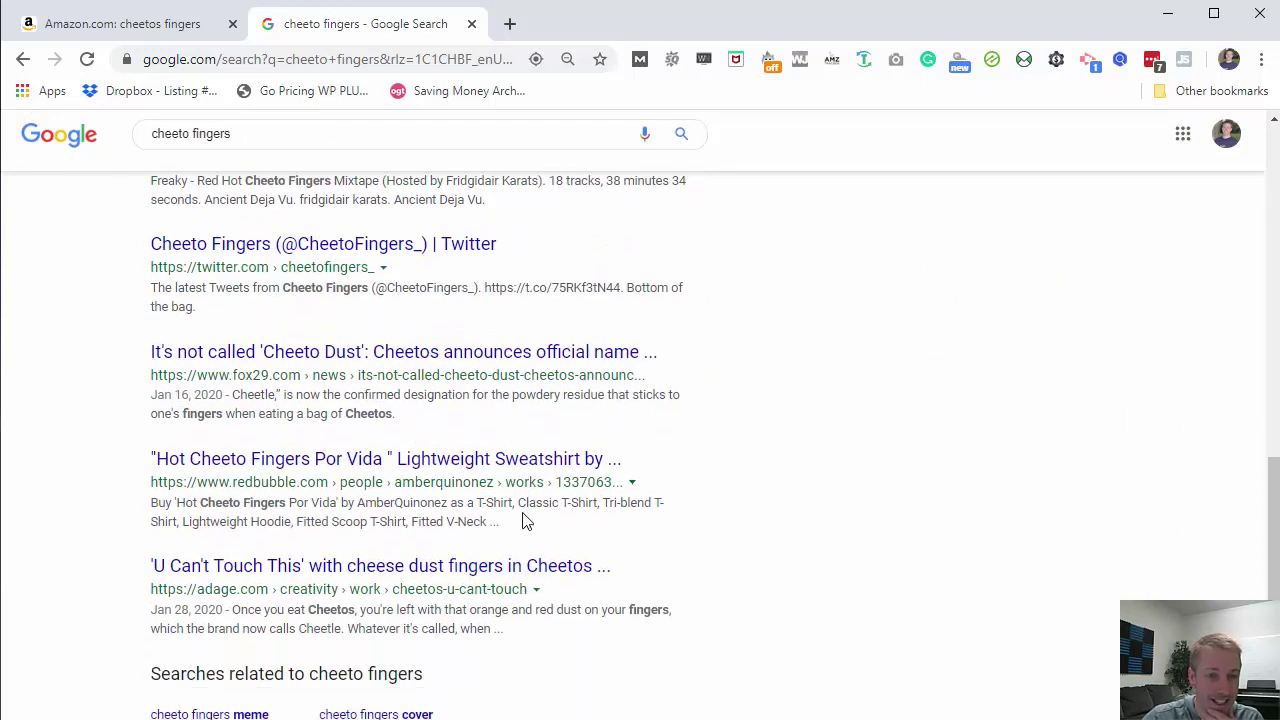
{"action": "scroll", "coordinate": [509, 503], "scroll_direction": "up", "scroll_amount": 1}
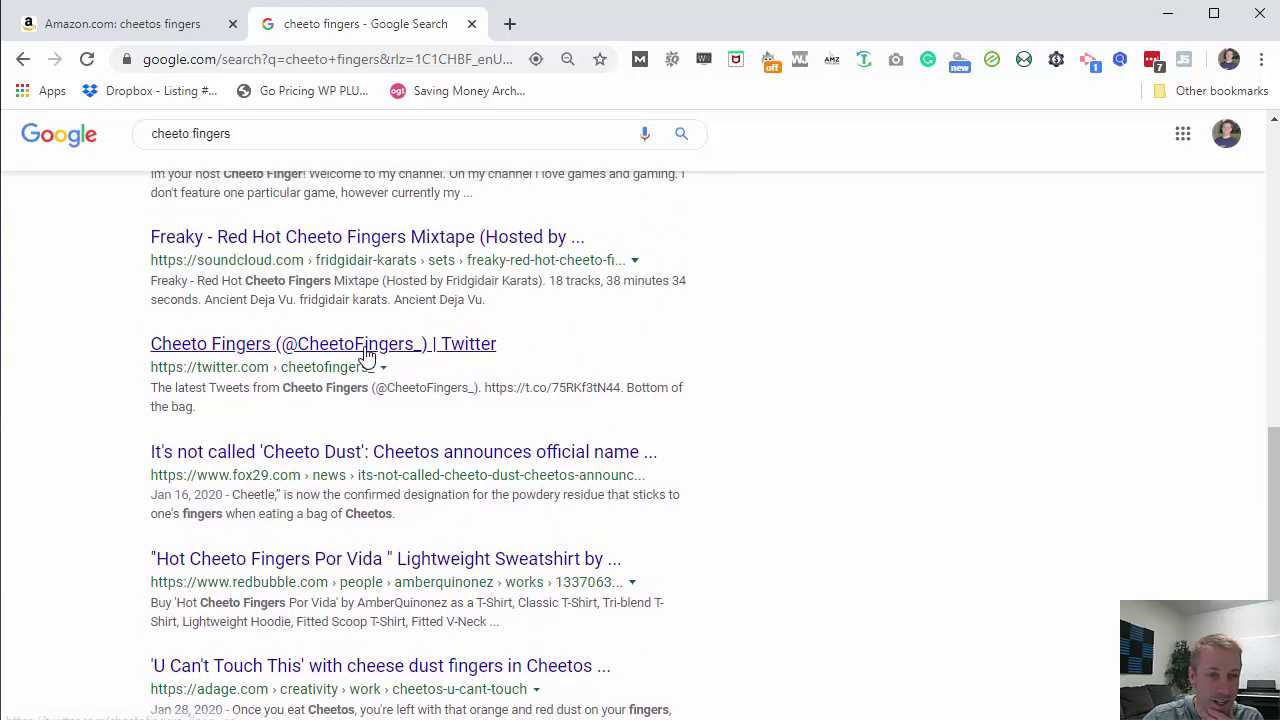
{"action": "scroll", "coordinate": [367, 357], "scroll_direction": "up", "scroll_amount": 5}
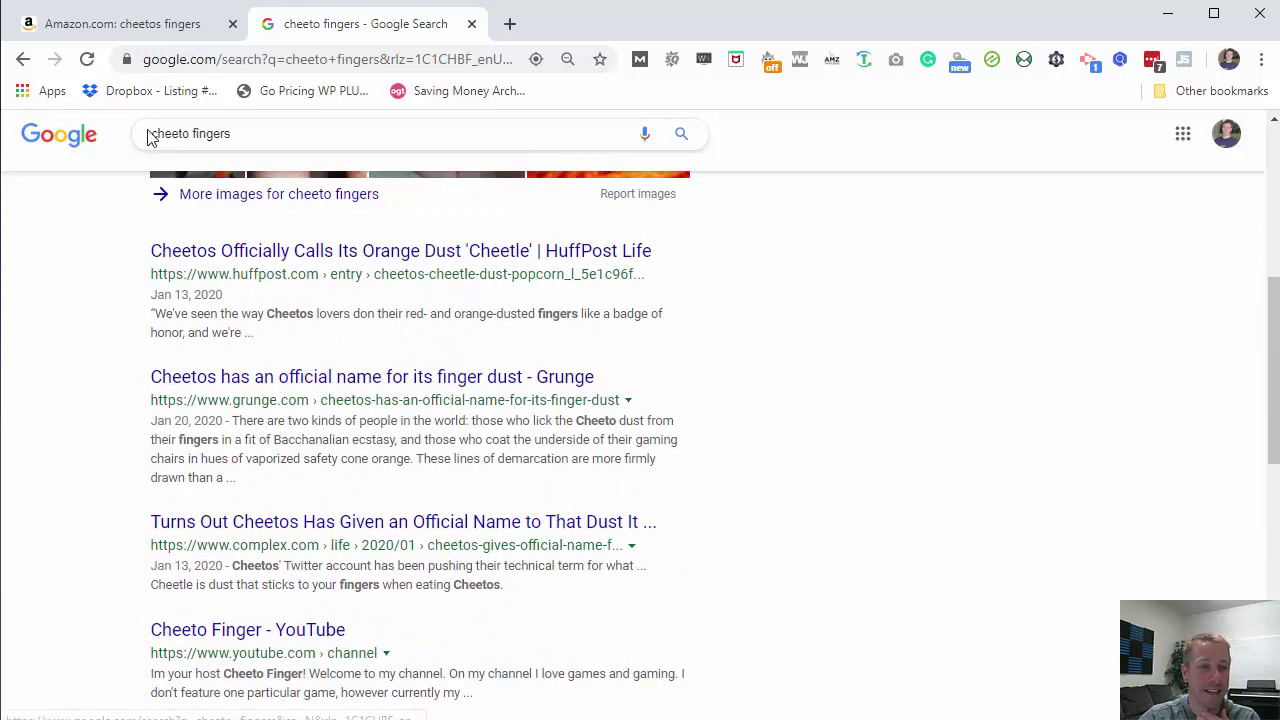
{"action": "scroll", "coordinate": [237, 398], "scroll_direction": "down", "scroll_amount": 3}
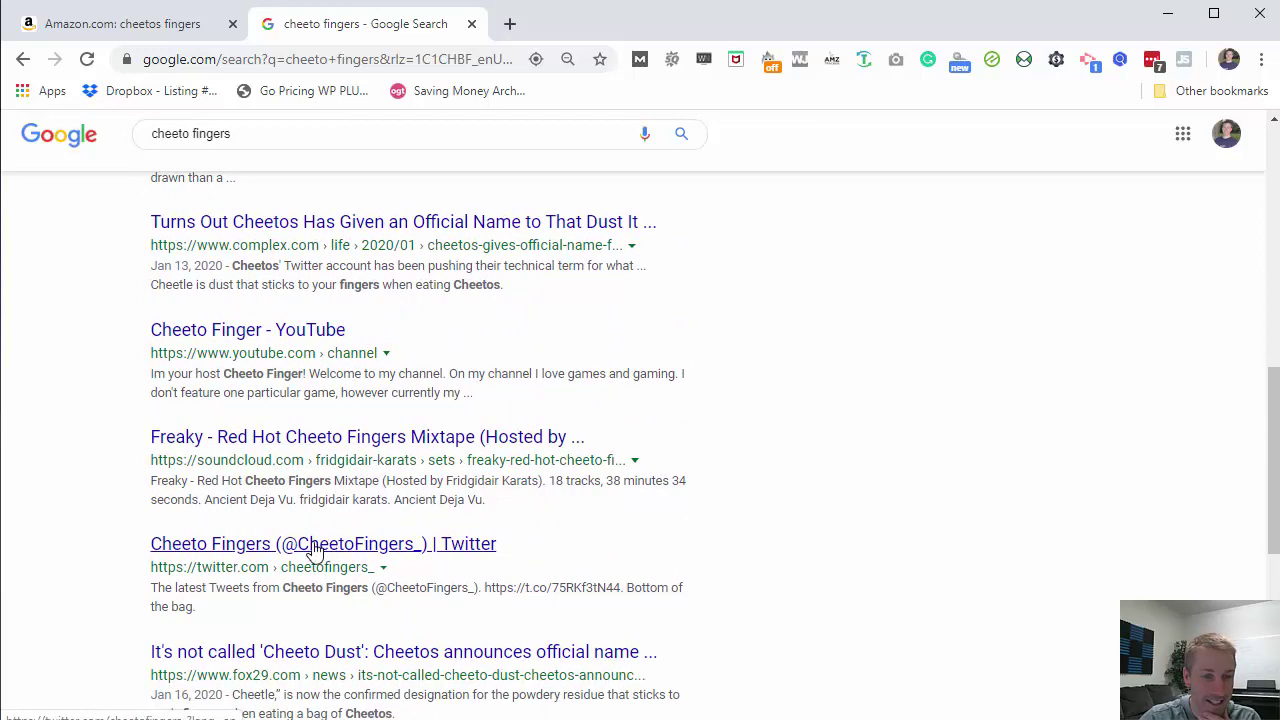
- Open the Cheeto Fingers Twitter profile from the results, look over its tweets and return to the search results
{"action": "left_click", "coordinate": [313, 549]}
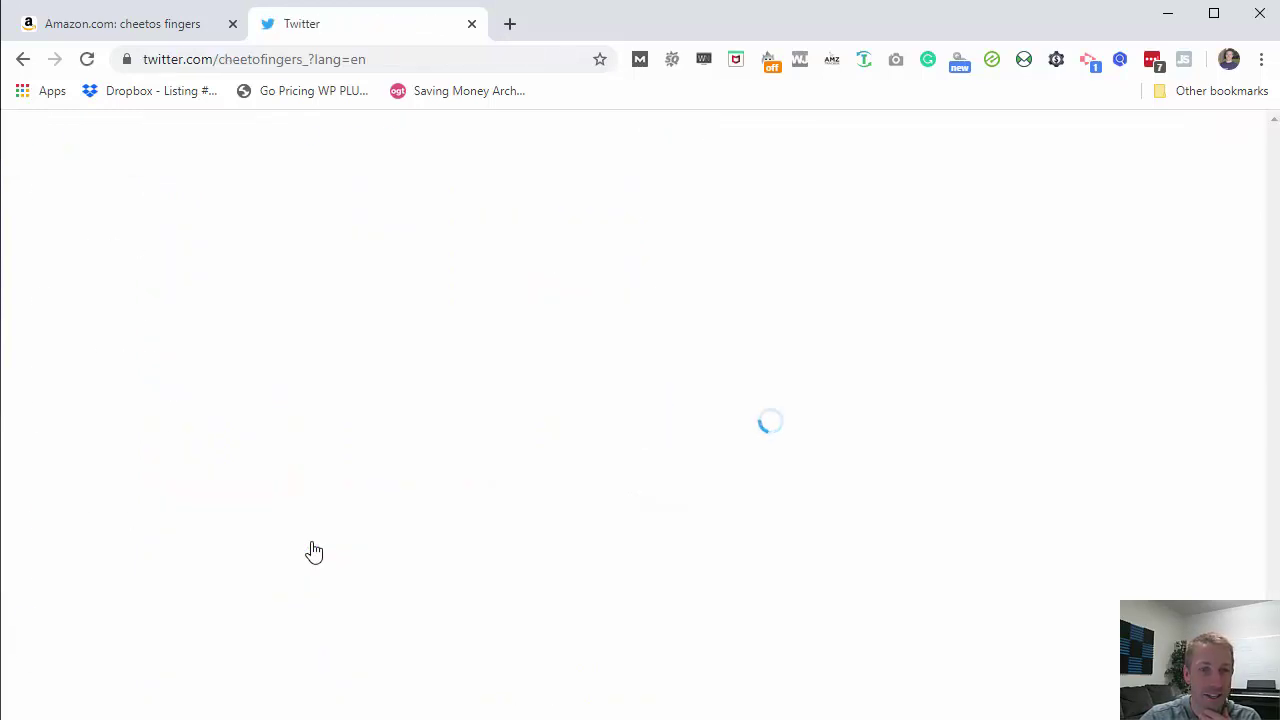
{"action": "scroll", "coordinate": [656, 545], "scroll_direction": "down", "scroll_amount": 4}
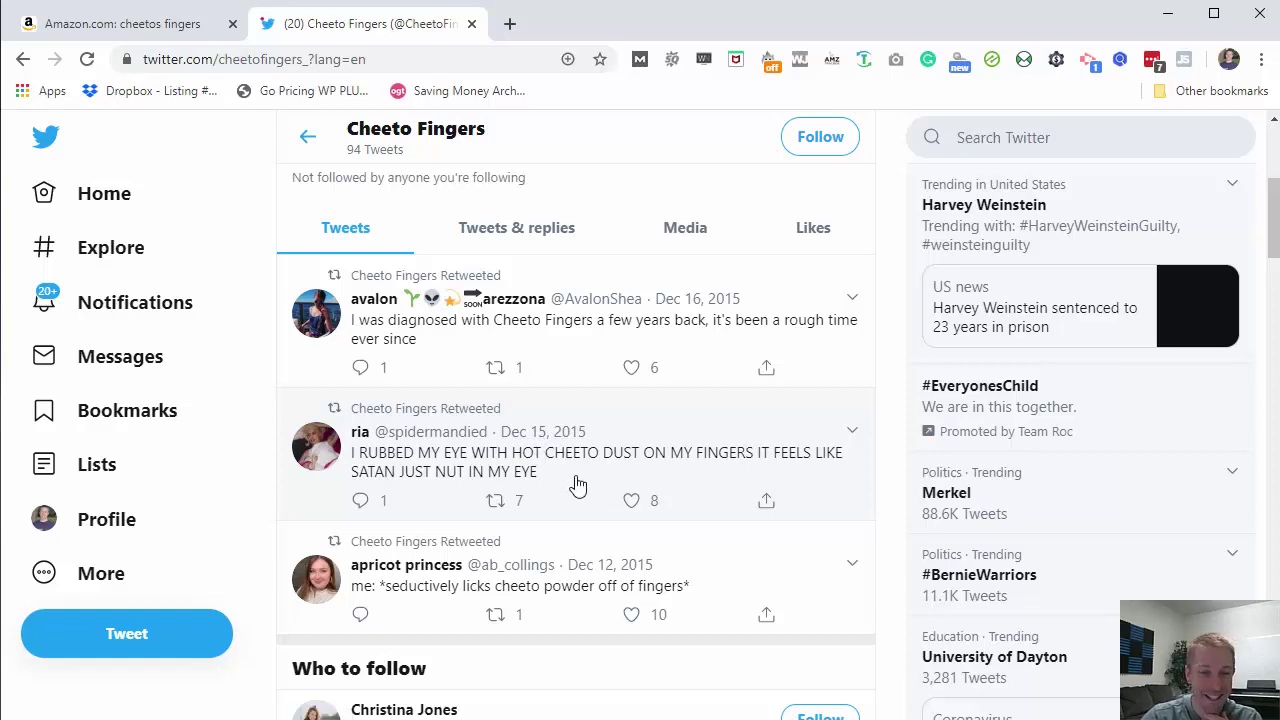
{"action": "scroll", "coordinate": [470, 410], "scroll_direction": "up", "scroll_amount": 1}
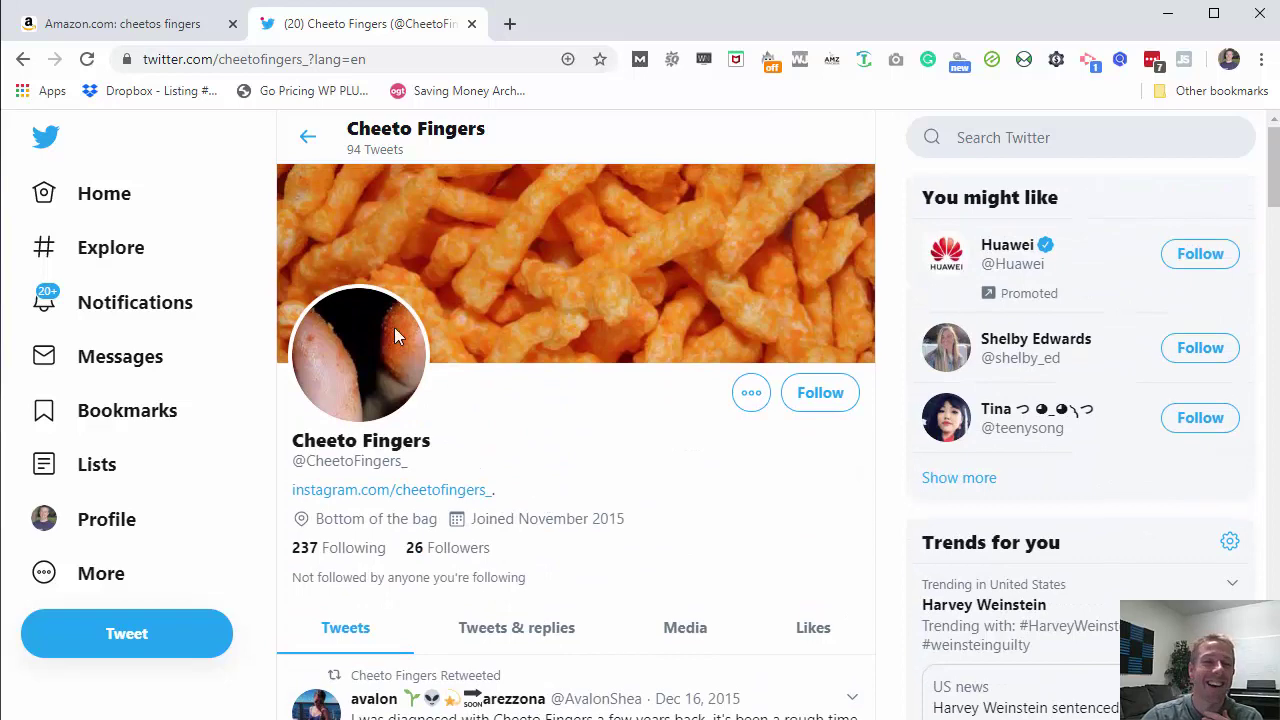
{"action": "left_click", "coordinate": [22, 60]}
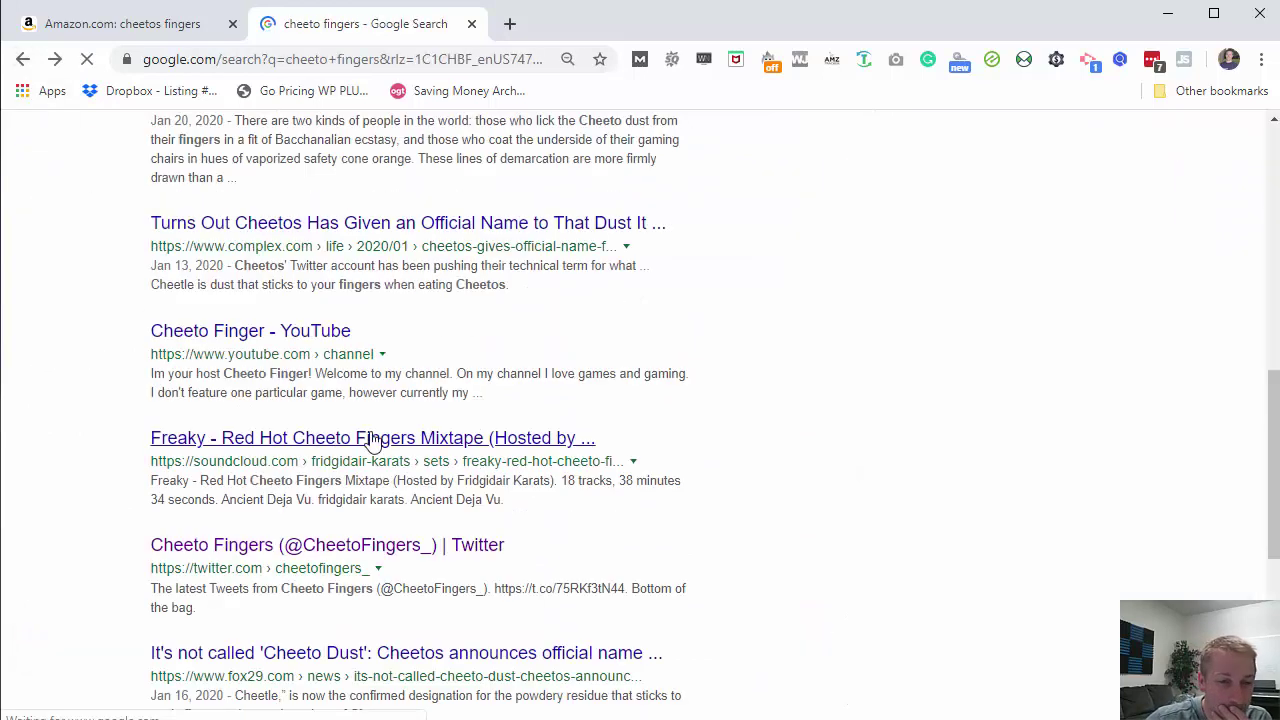
- Search Google for "best cheeto fingers"
{"action": "scroll", "coordinate": [520, 438], "scroll_direction": "down", "scroll_amount": 1}
{"action": "scroll", "coordinate": [478, 444], "scroll_direction": "down", "scroll_amount": 2}
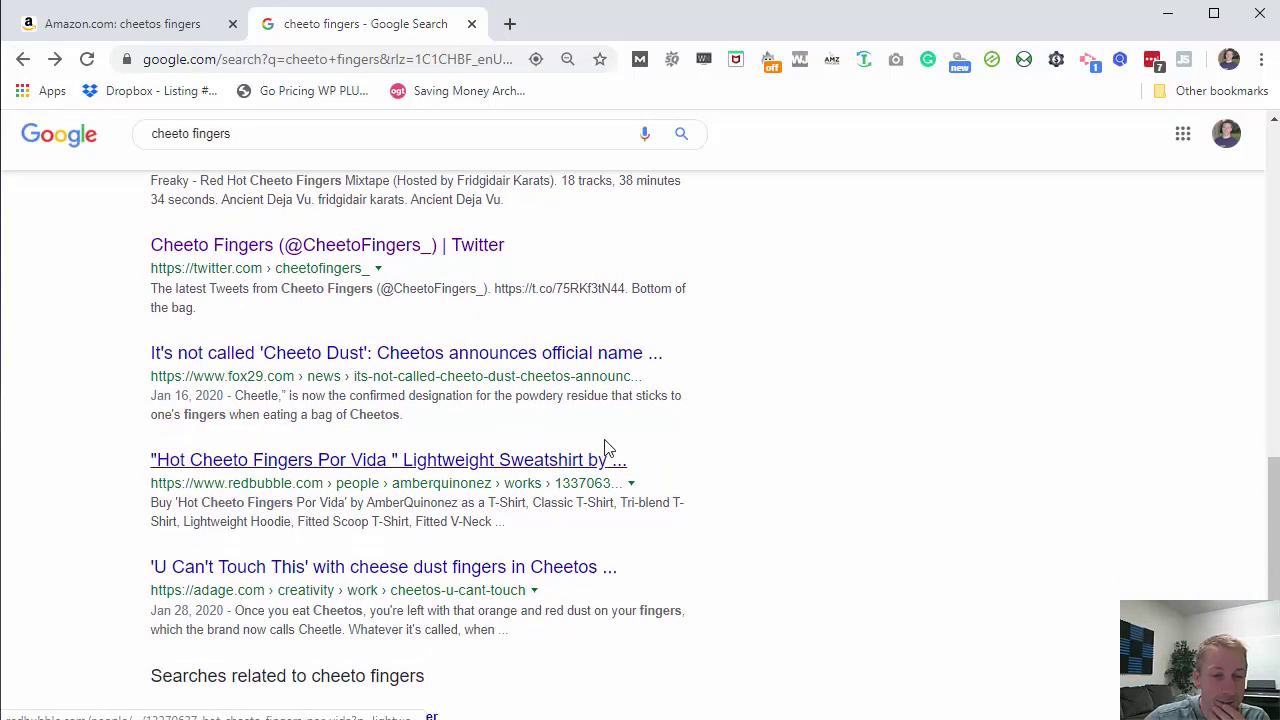
{"action": "left_click", "coordinate": [155, 134]}
{"action": "type", "text": "best"}
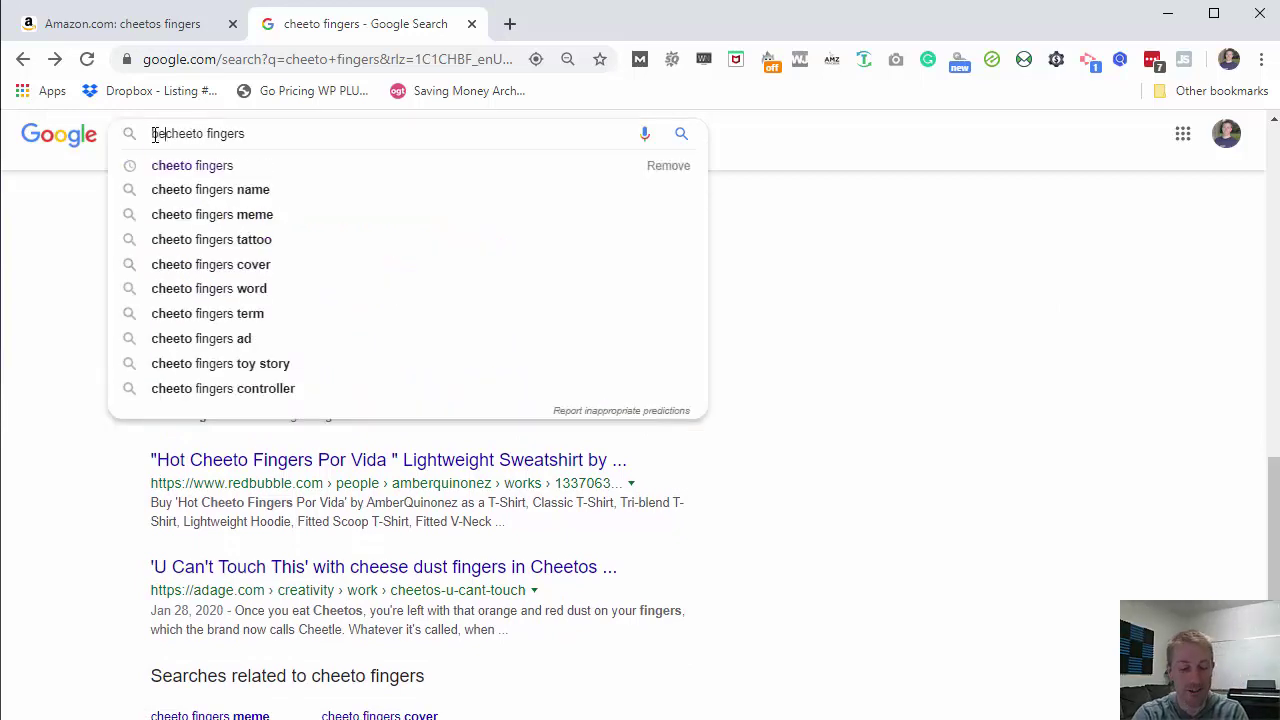
{"action": "key", "text": "Return"}
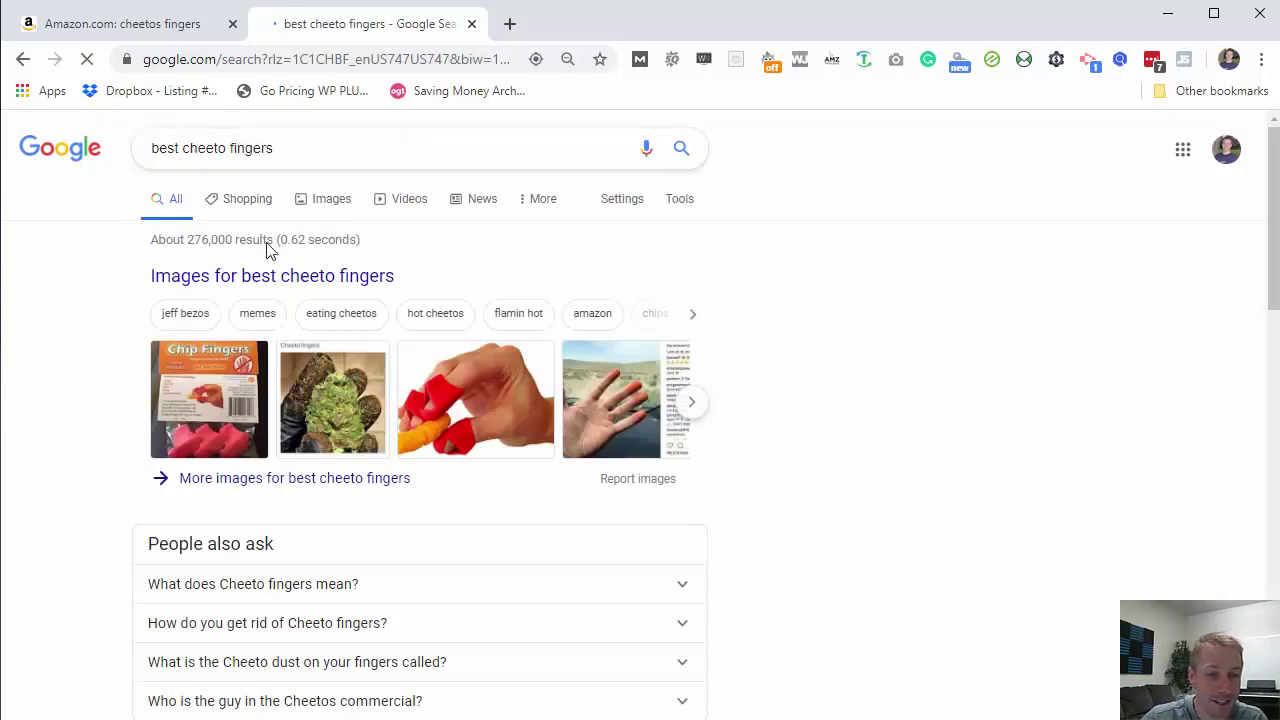
- Examine the "best cheeto fingers" results along with the search volume and related keyword data
{"action": "scroll", "coordinate": [300, 300], "scroll_direction": "down", "scroll_amount": 5}
{"action": "scroll", "coordinate": [445, 418], "scroll_direction": "down", "scroll_amount": 3}
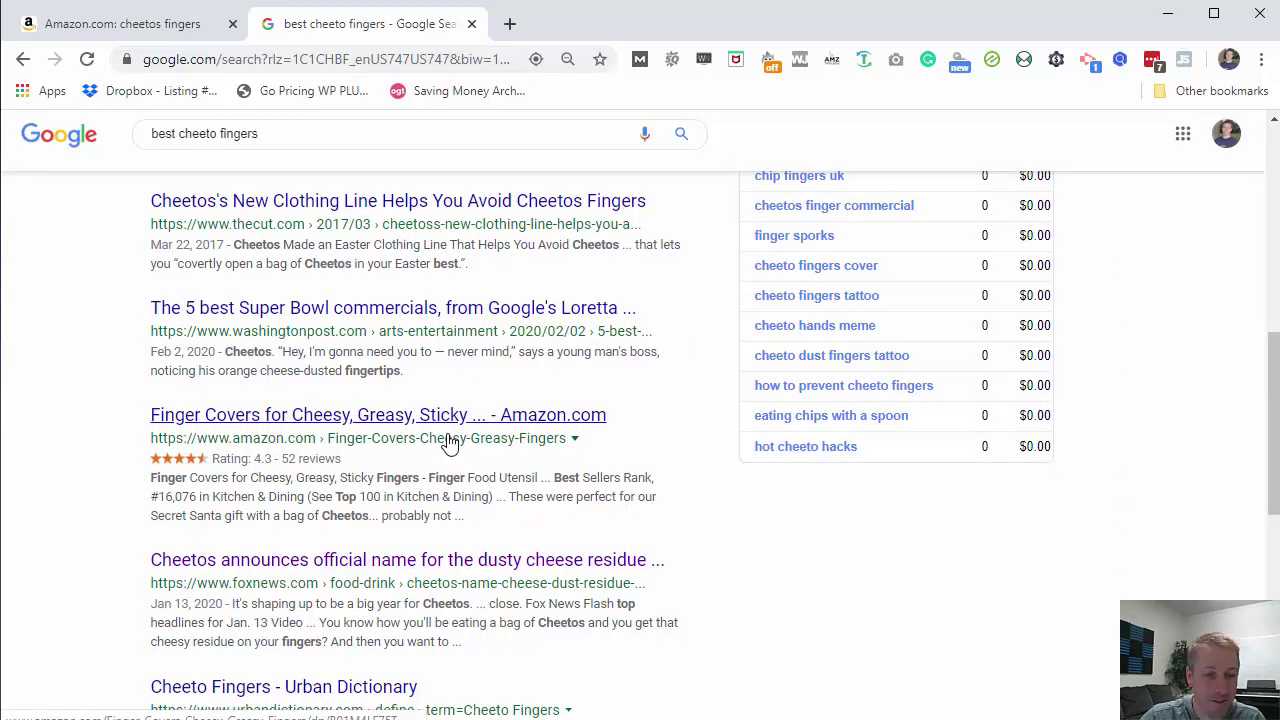
{"action": "scroll", "coordinate": [446, 440], "scroll_direction": "down", "scroll_amount": 3}
{"action": "scroll", "coordinate": [447, 437], "scroll_direction": "up", "scroll_amount": 4}
{"action": "scroll", "coordinate": [445, 428], "scroll_direction": "up", "scroll_amount": 10}
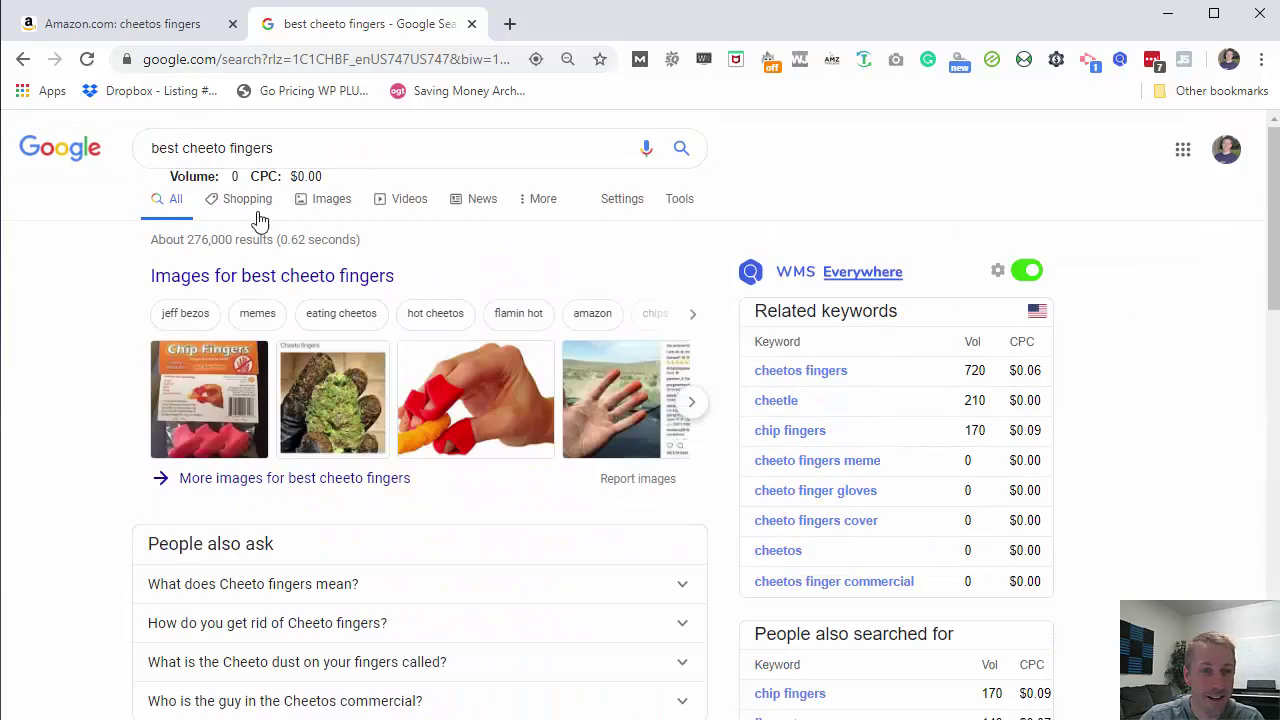
- Search Google for "best finger covers"
{"action": "left_click_drag", "start_coordinate": [297, 146], "coordinate": [147, 157]}
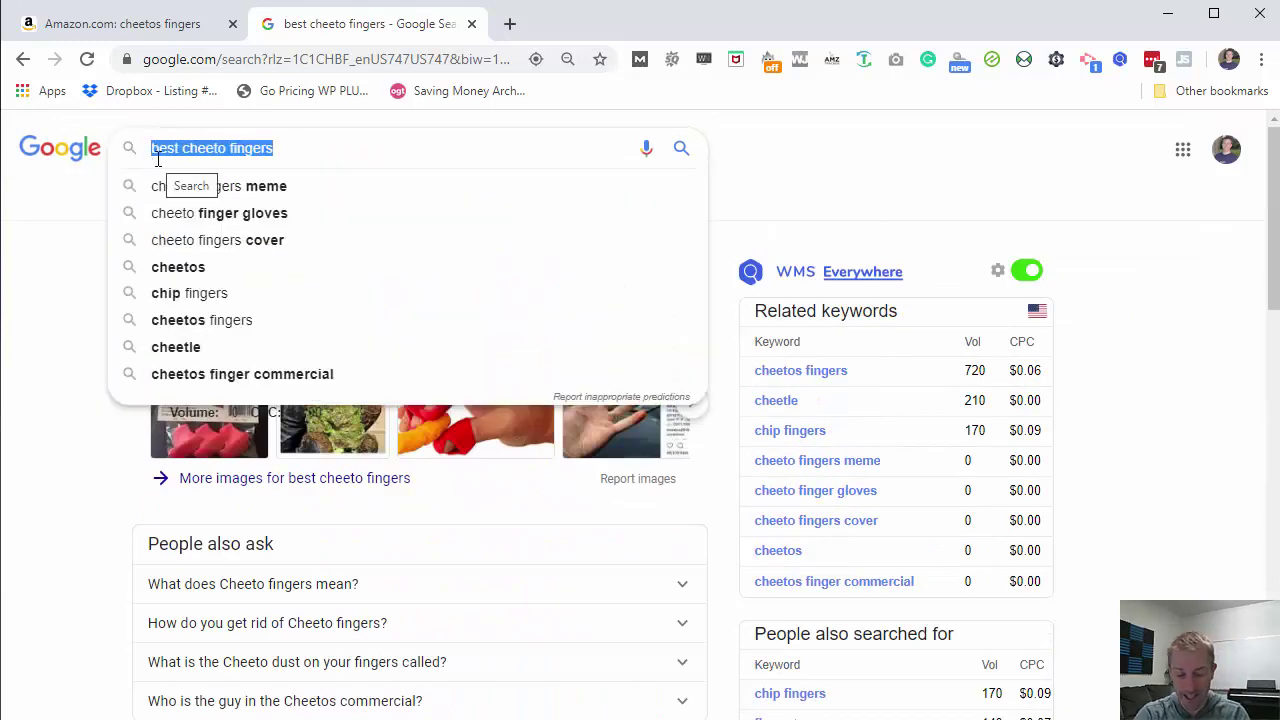
{"action": "type", "text": "best finger"}
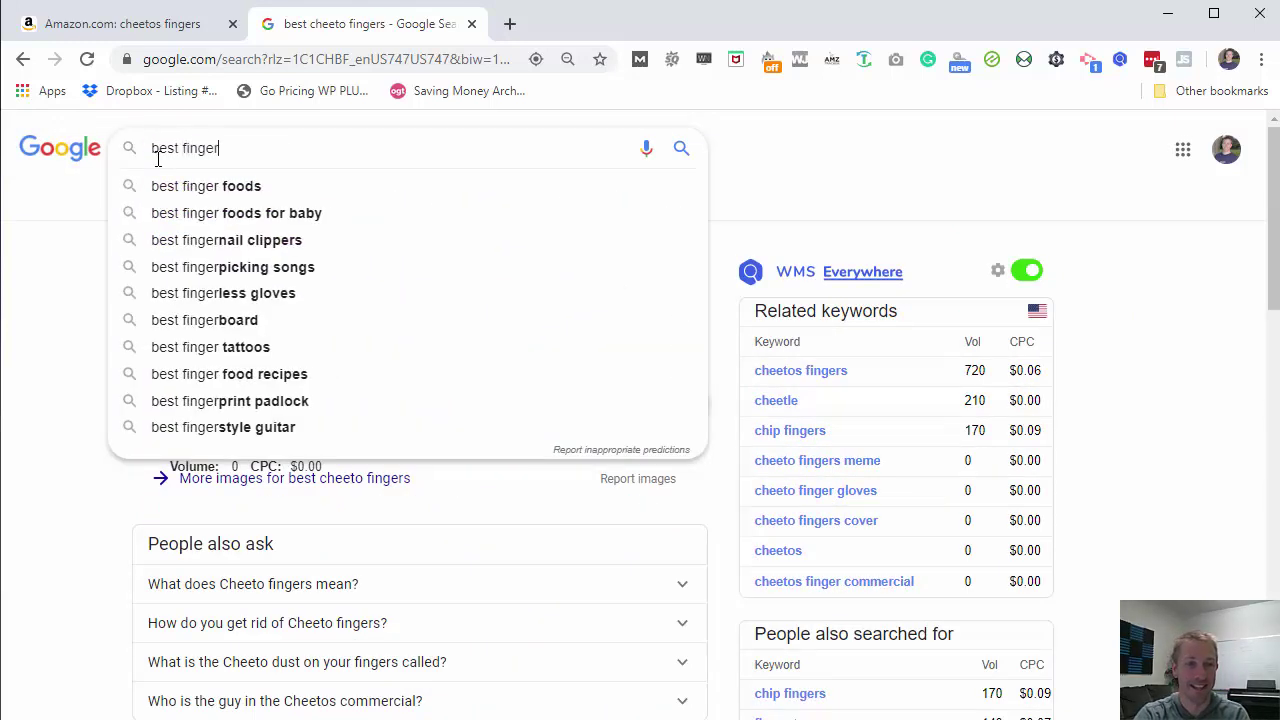
{"action": "type", "text": " cover"}
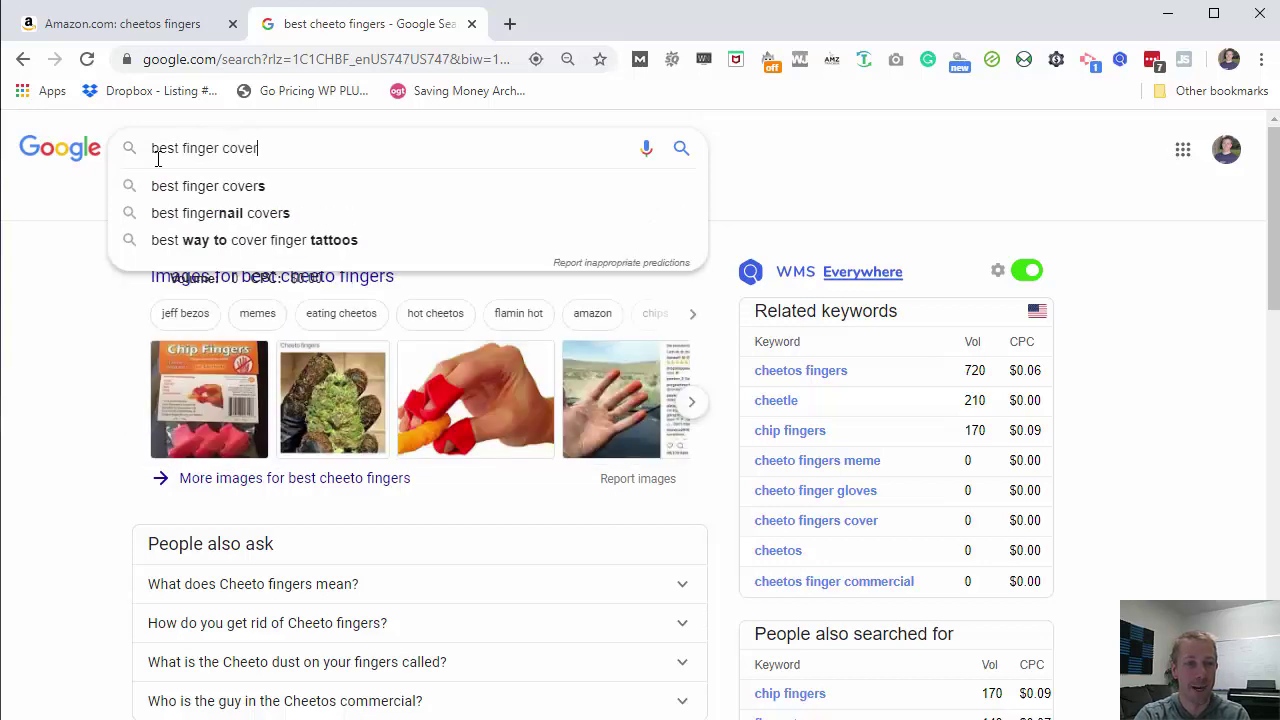
{"action": "type", "text": "s"}
{"action": "key", "text": "Return"}
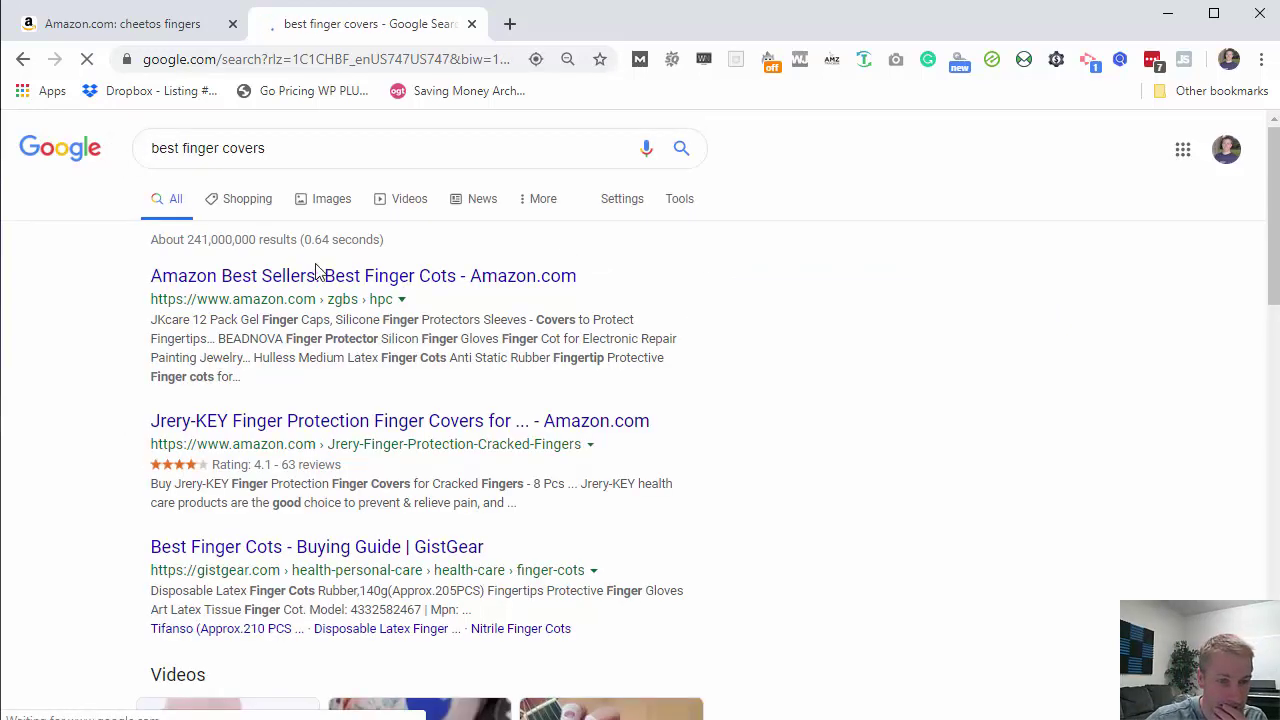
- Look through the "best finger covers" results and view GistGear's "Best Finger Cots - Buying Guide" page
{"action": "scroll", "coordinate": [323, 300], "scroll_direction": "down", "scroll_amount": 2}
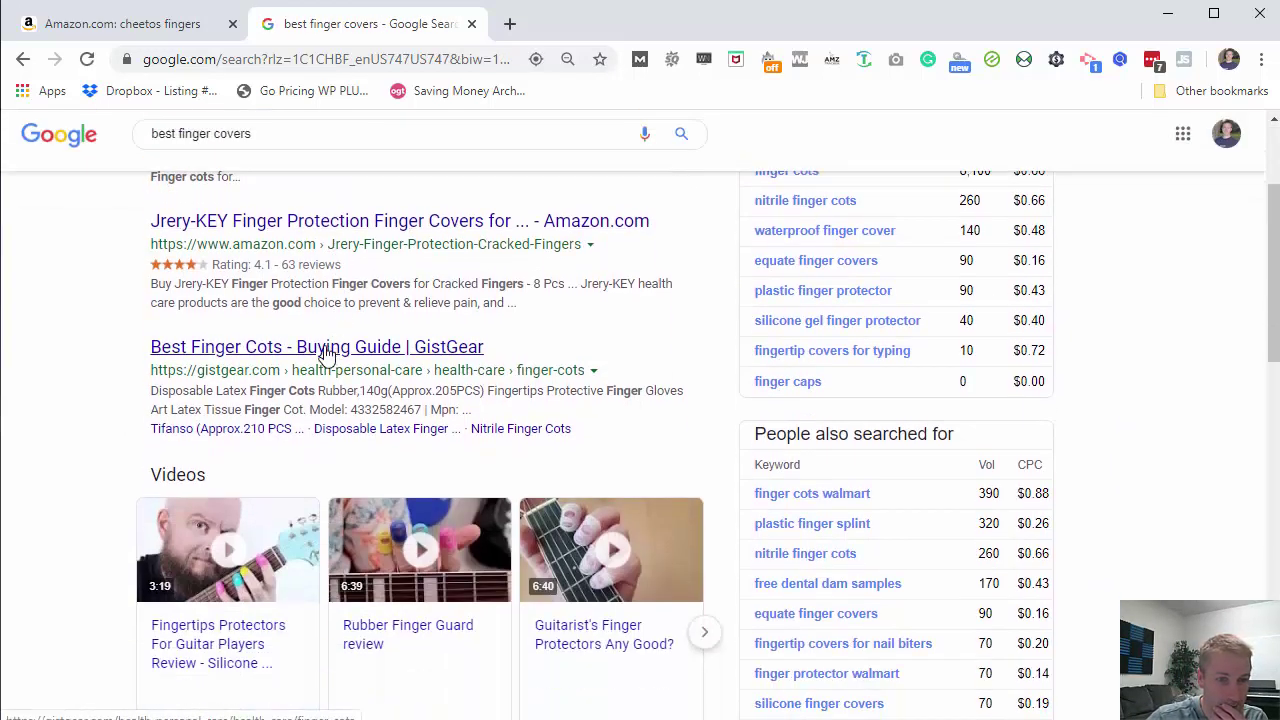
{"action": "scroll", "coordinate": [120, 380], "scroll_direction": "down", "scroll_amount": 5}
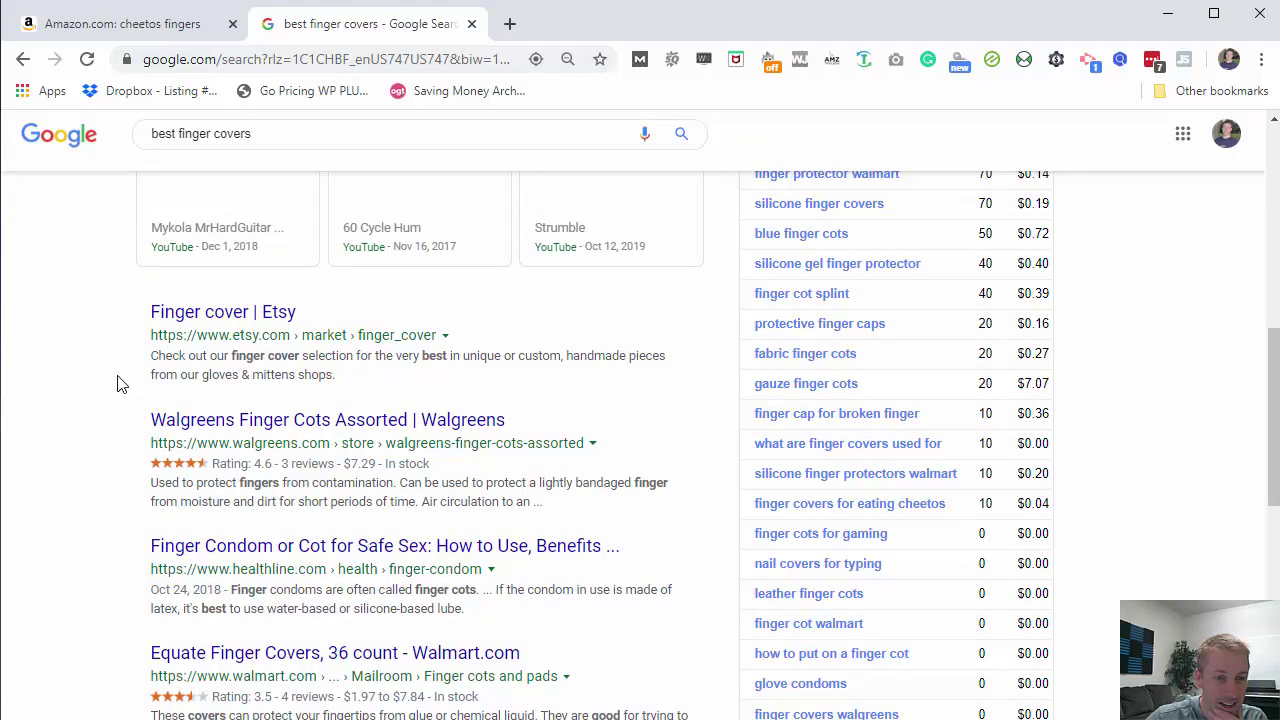
{"action": "scroll", "coordinate": [117, 383], "scroll_direction": "down", "scroll_amount": 1}
{"action": "scroll", "coordinate": [120, 387], "scroll_direction": "up", "scroll_amount": 5}
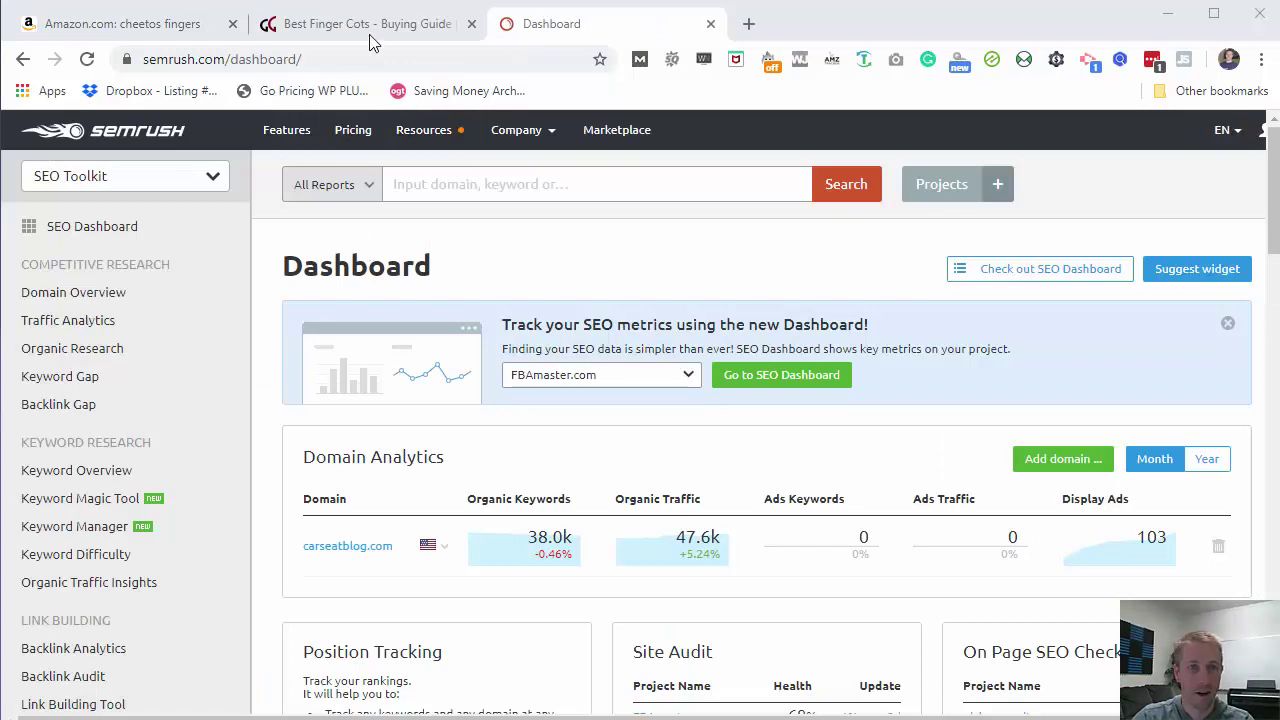
{"action": "left_click", "coordinate": [368, 24]}
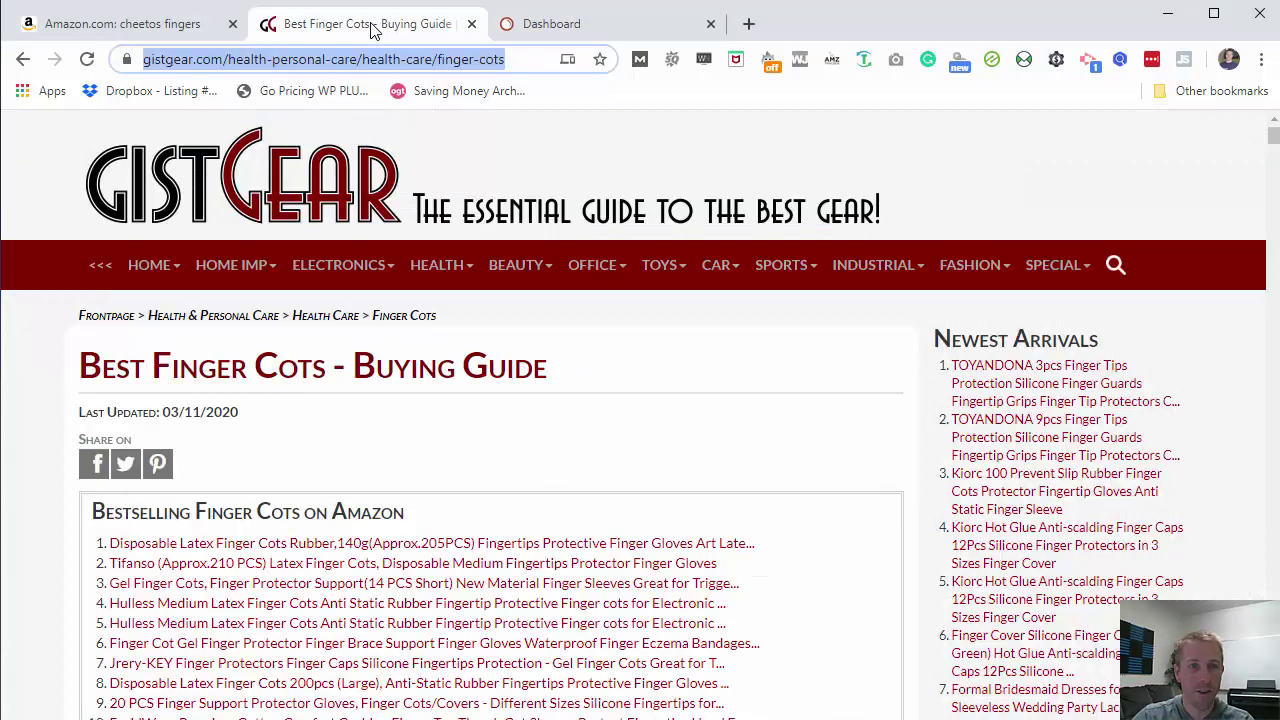
- Search Google for "finger cots" in a new browser tab
{"action": "left_click", "coordinate": [748, 23]}
{"action": "type", "text": "finger cots"}
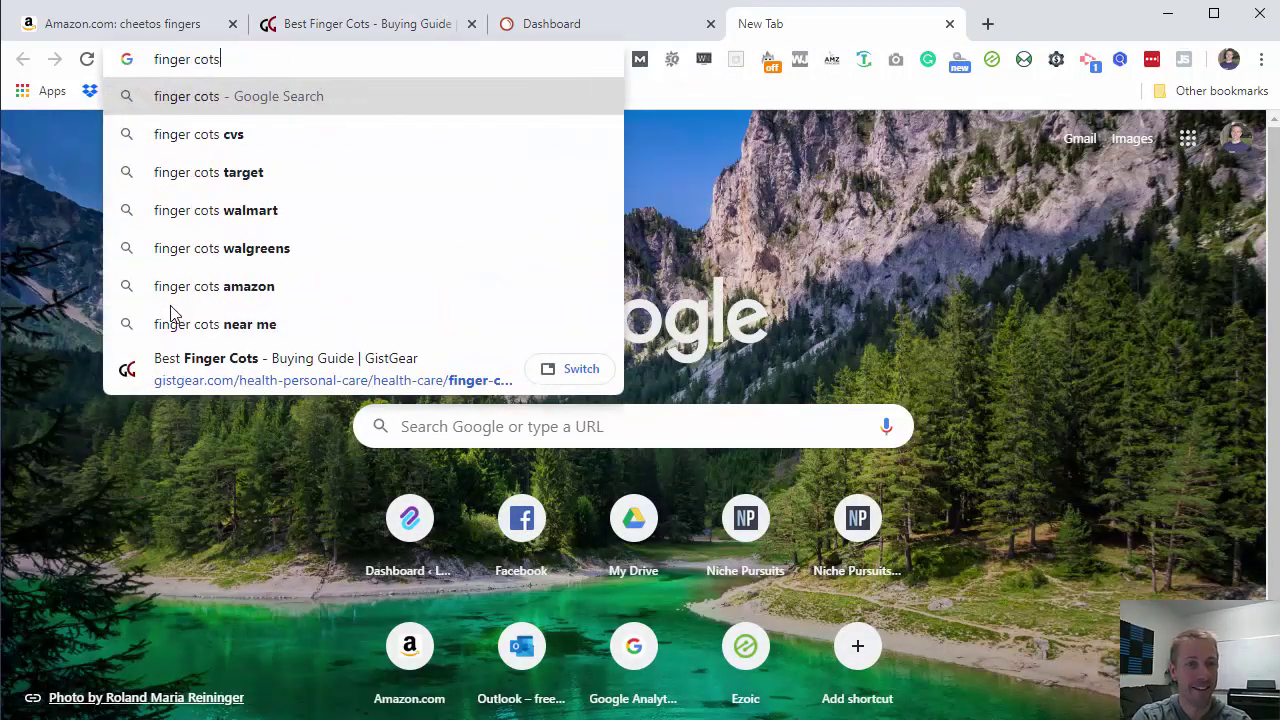
{"action": "key", "text": "Return"}
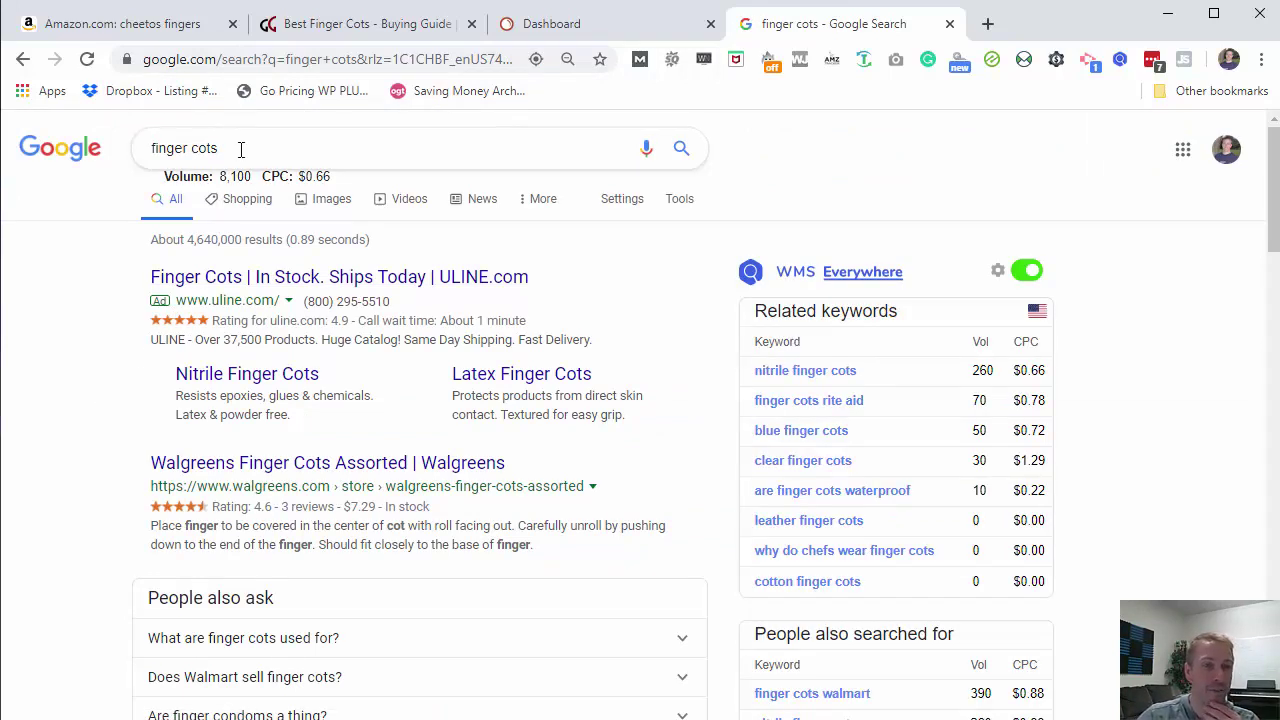
- Examine the "finger cots" results, including the ranking pages, local listings and related keyword data
{"action": "scroll", "coordinate": [14, 374], "scroll_direction": "down", "scroll_amount": 1}
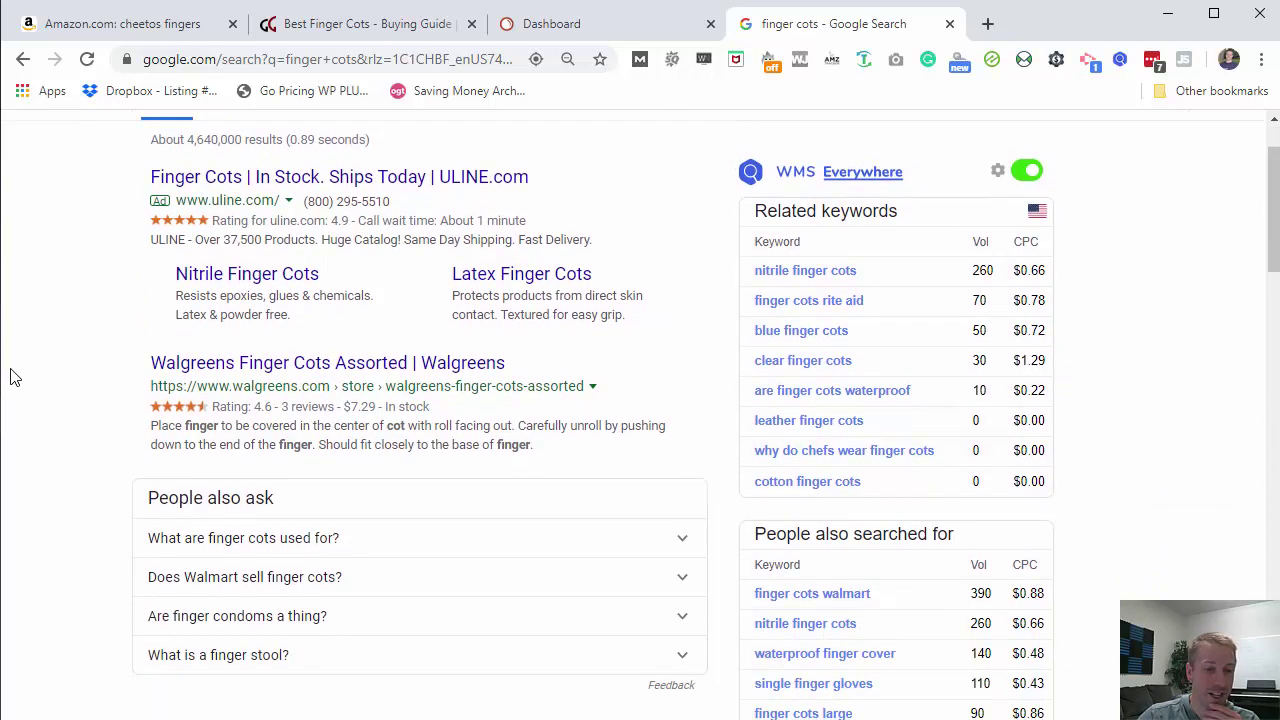
{"action": "scroll", "coordinate": [45, 410], "scroll_direction": "down", "scroll_amount": 1}
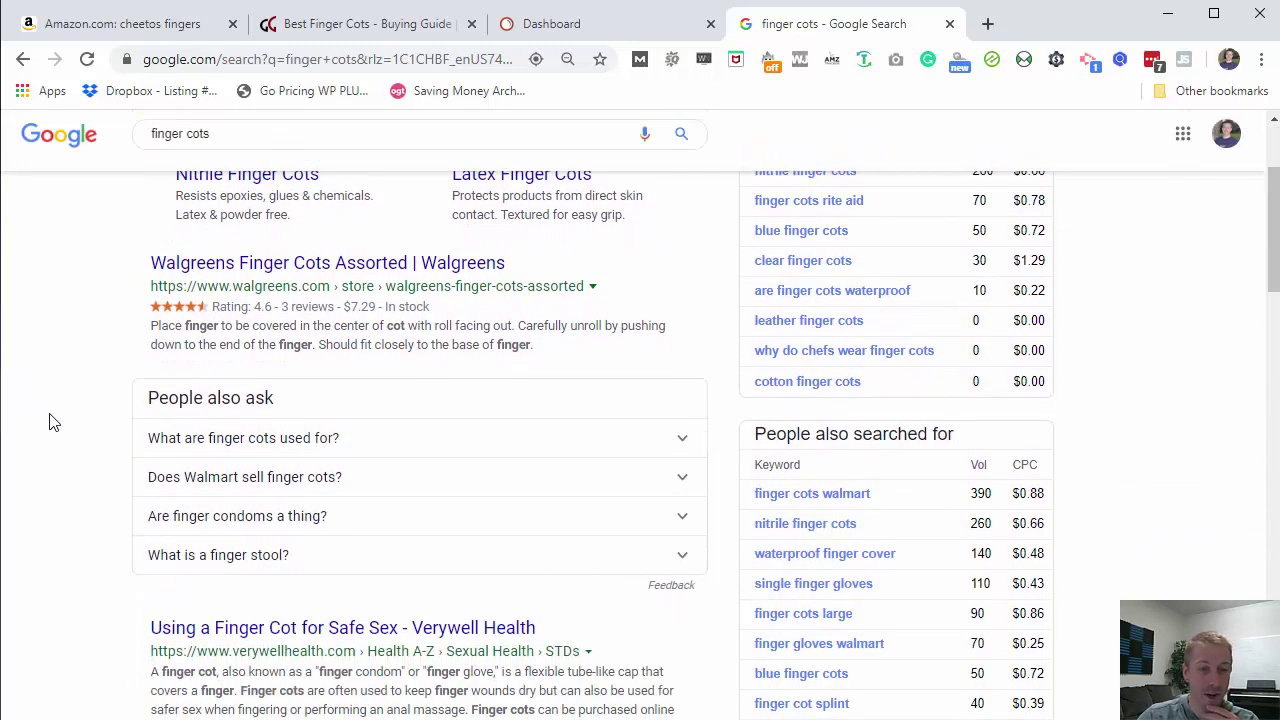
{"action": "scroll", "coordinate": [55, 426], "scroll_direction": "down", "scroll_amount": 2}
{"action": "scroll", "coordinate": [57, 432], "scroll_direction": "down", "scroll_amount": 5}
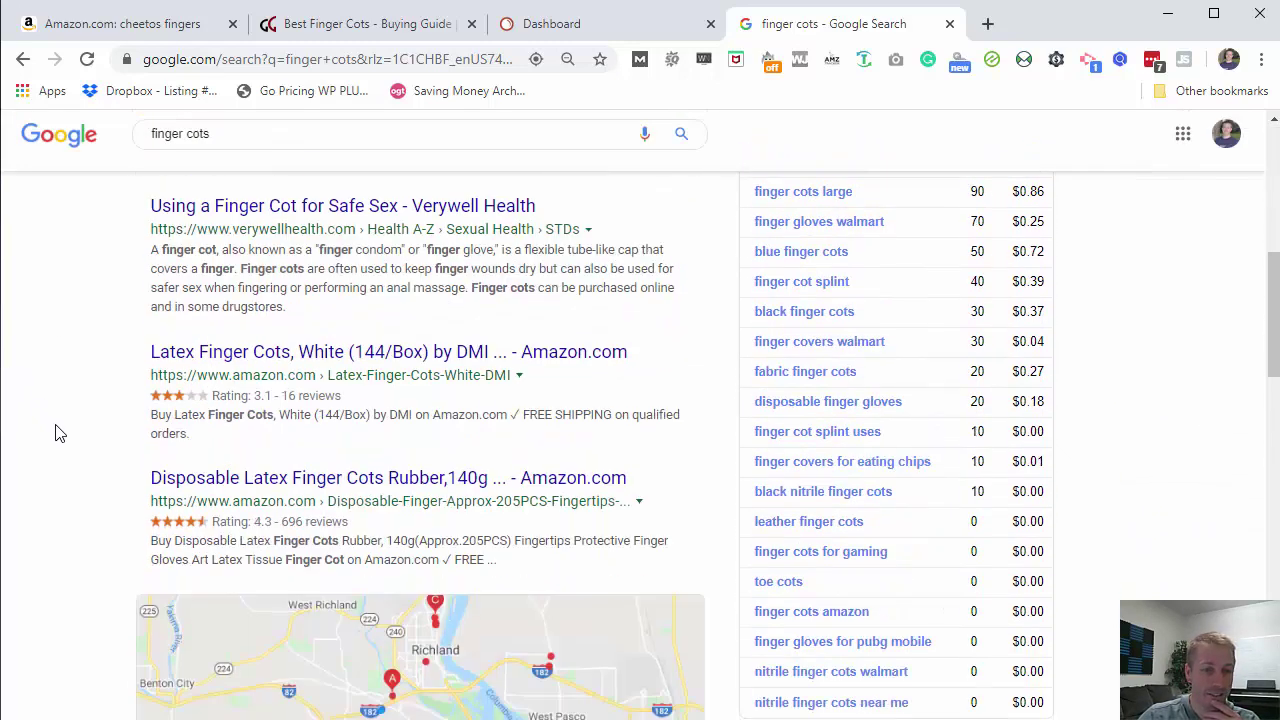
{"action": "scroll", "coordinate": [57, 432], "scroll_direction": "down", "scroll_amount": 6}
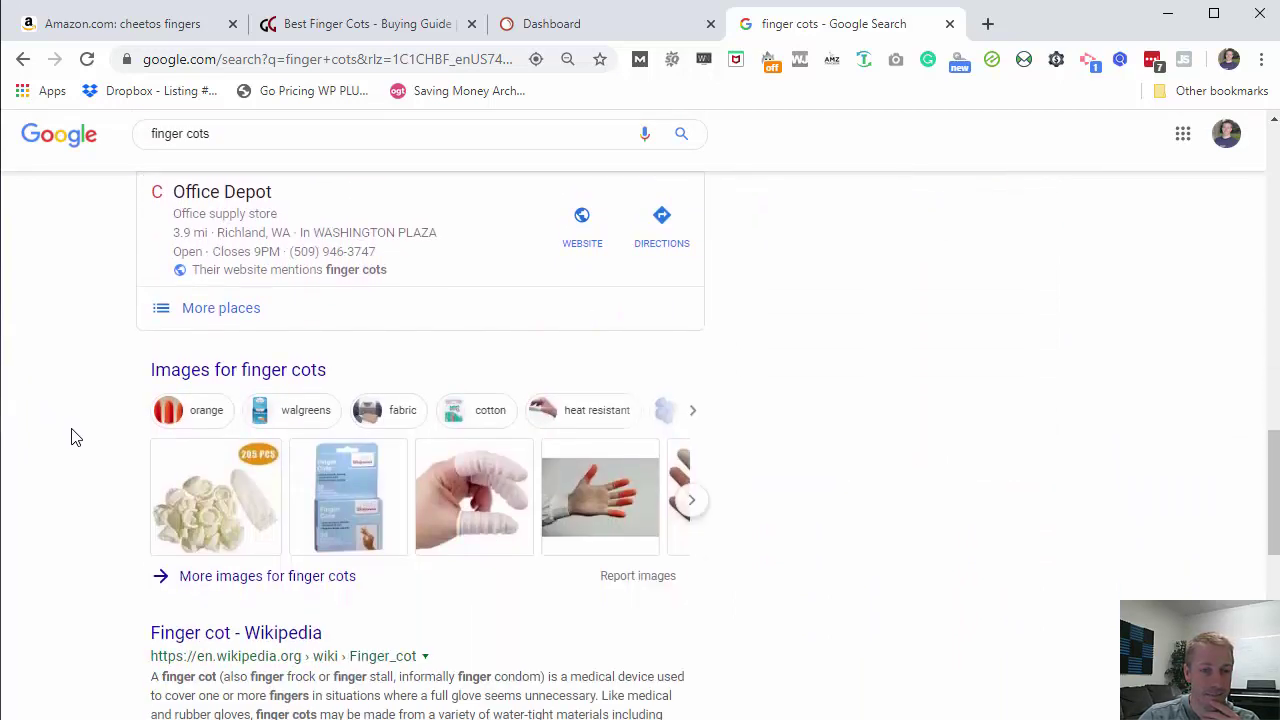
{"action": "scroll", "coordinate": [125, 436], "scroll_direction": "down", "scroll_amount": 2}
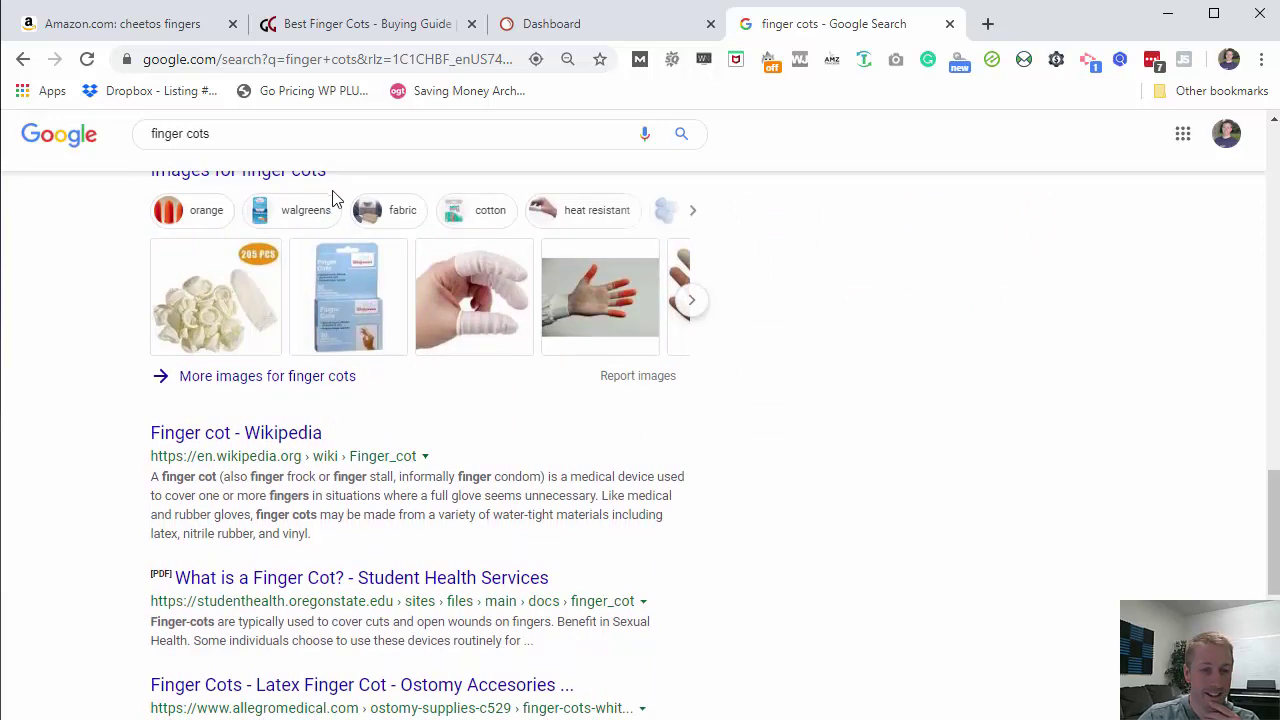
- Switch to SEMrush and look up the domain overview for gistgear.com, using the finger cots guide's URL without its page path
{"action": "left_click", "coordinate": [571, 22]}
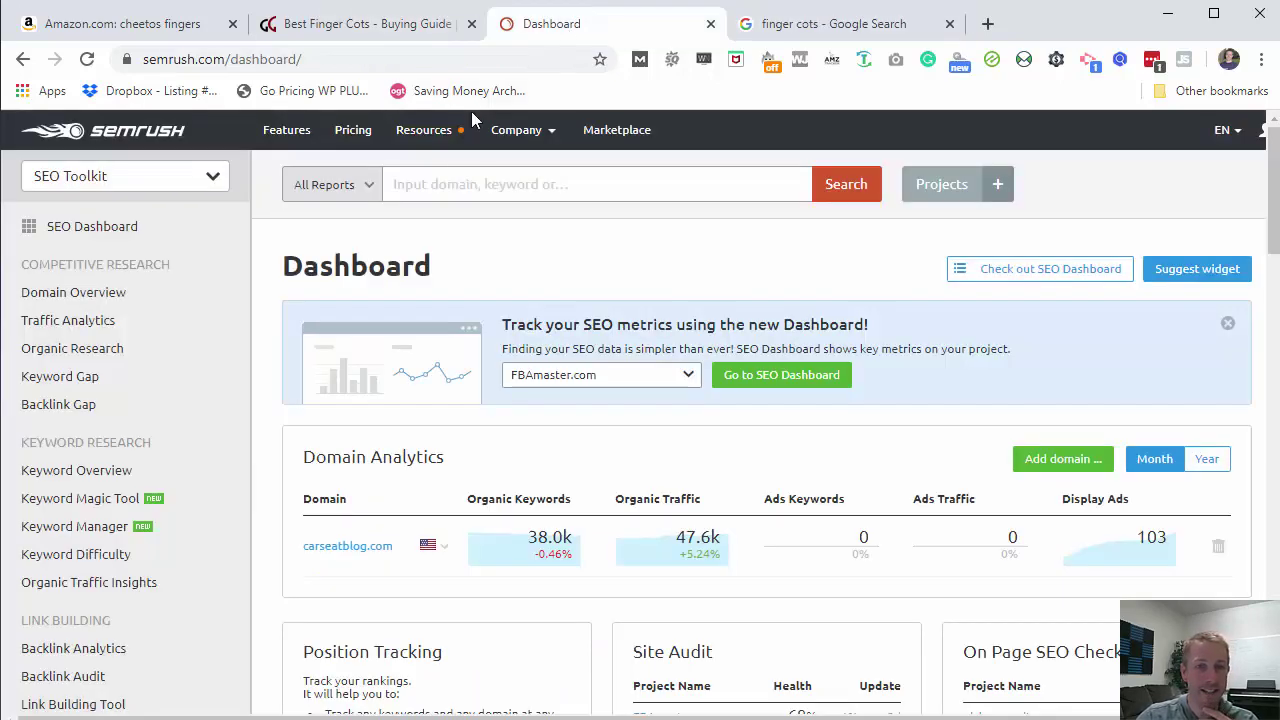
{"action": "left_click", "coordinate": [447, 186]}
{"action": "type", "text": "https://gistgear.com/health-personal-care/health-care/finger-cots"}
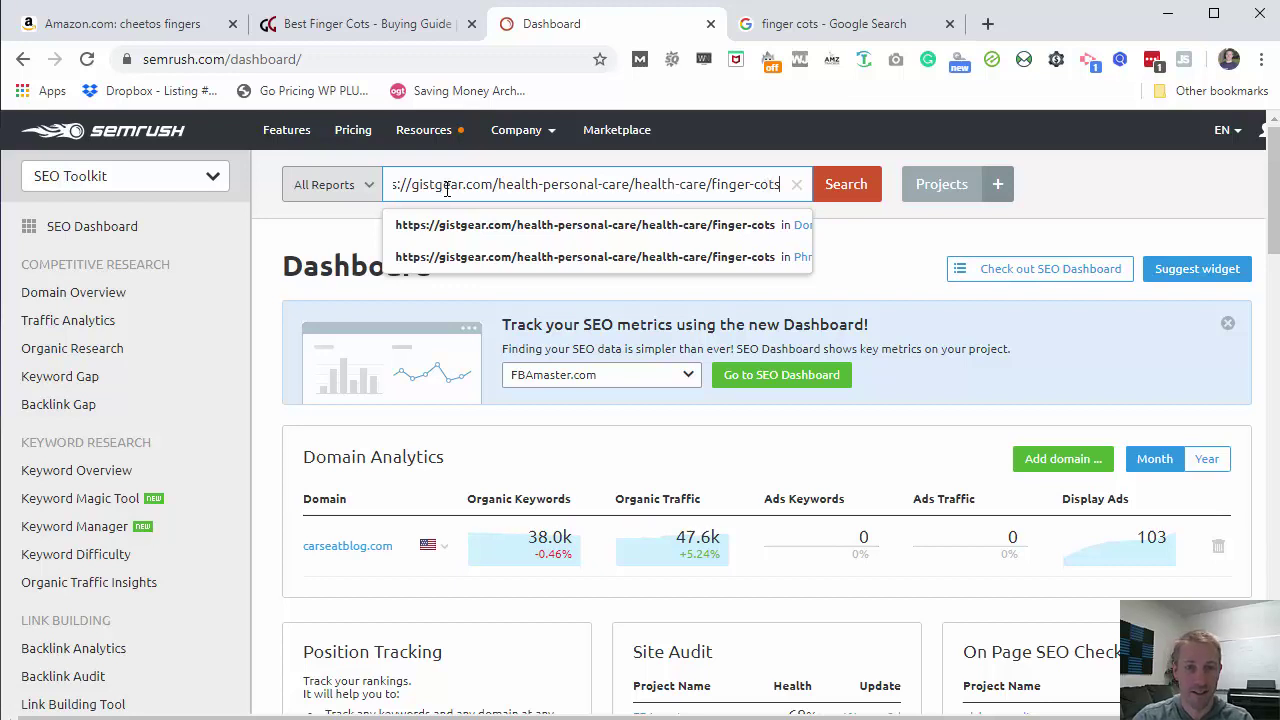
{"action": "left_click_drag", "start_coordinate": [496, 186], "coordinate": [770, 184]}
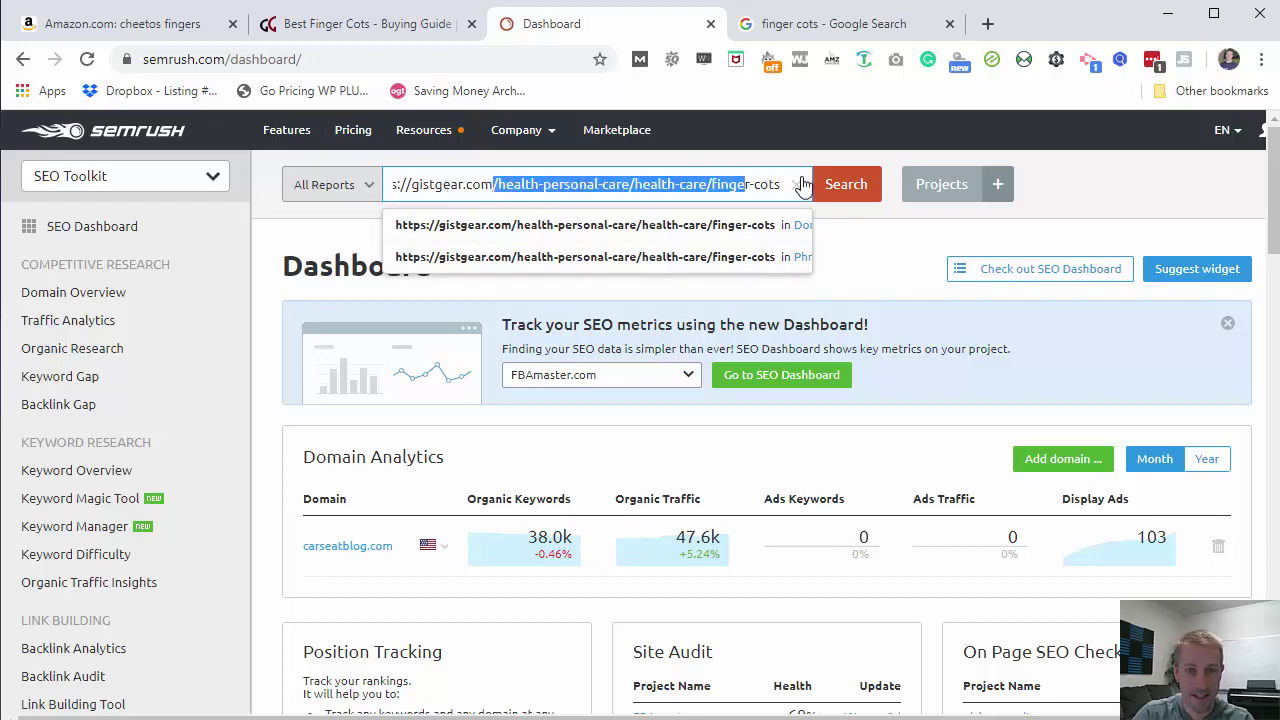
{"action": "key", "text": "BackSpace"}
{"action": "left_click", "coordinate": [832, 189]}
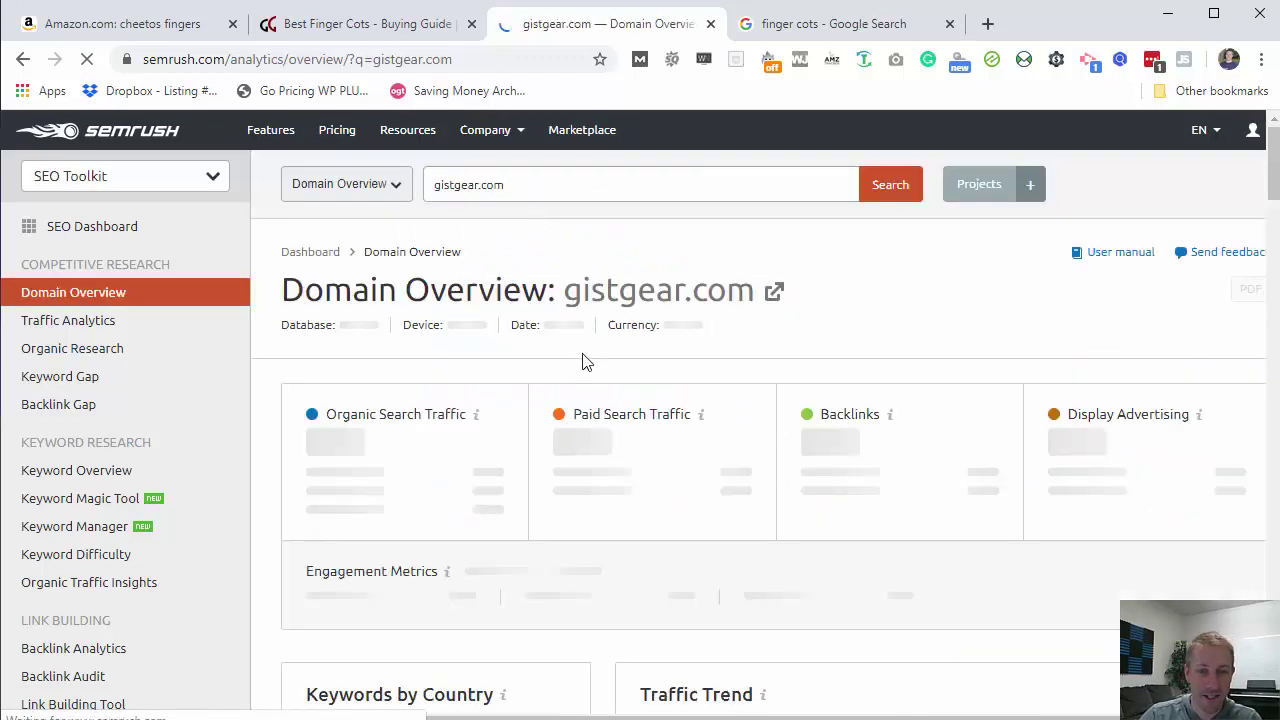
{"action": "scroll", "coordinate": [586, 362], "scroll_direction": "down", "scroll_amount": 3}
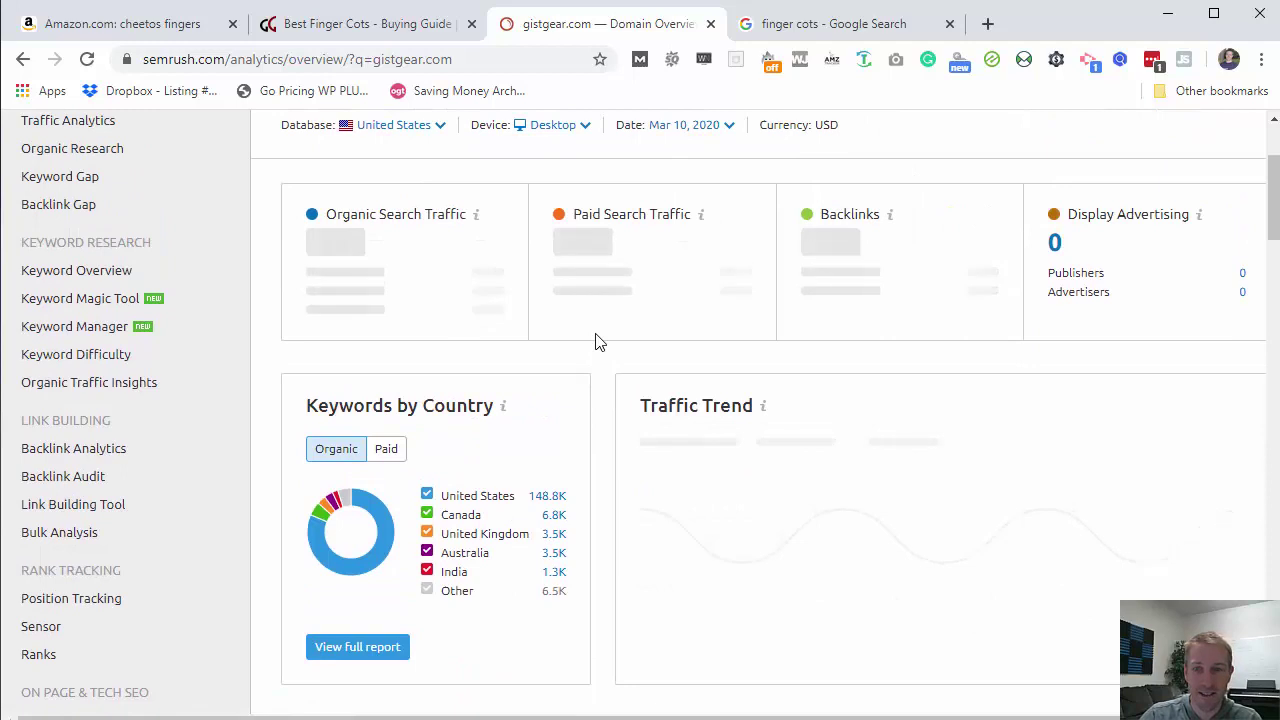
- Review the search traffic, backlink and country keyword figures in the gistgear.com domain overview
{"action": "scroll", "coordinate": [595, 341], "scroll_direction": "up", "scroll_amount": 2}
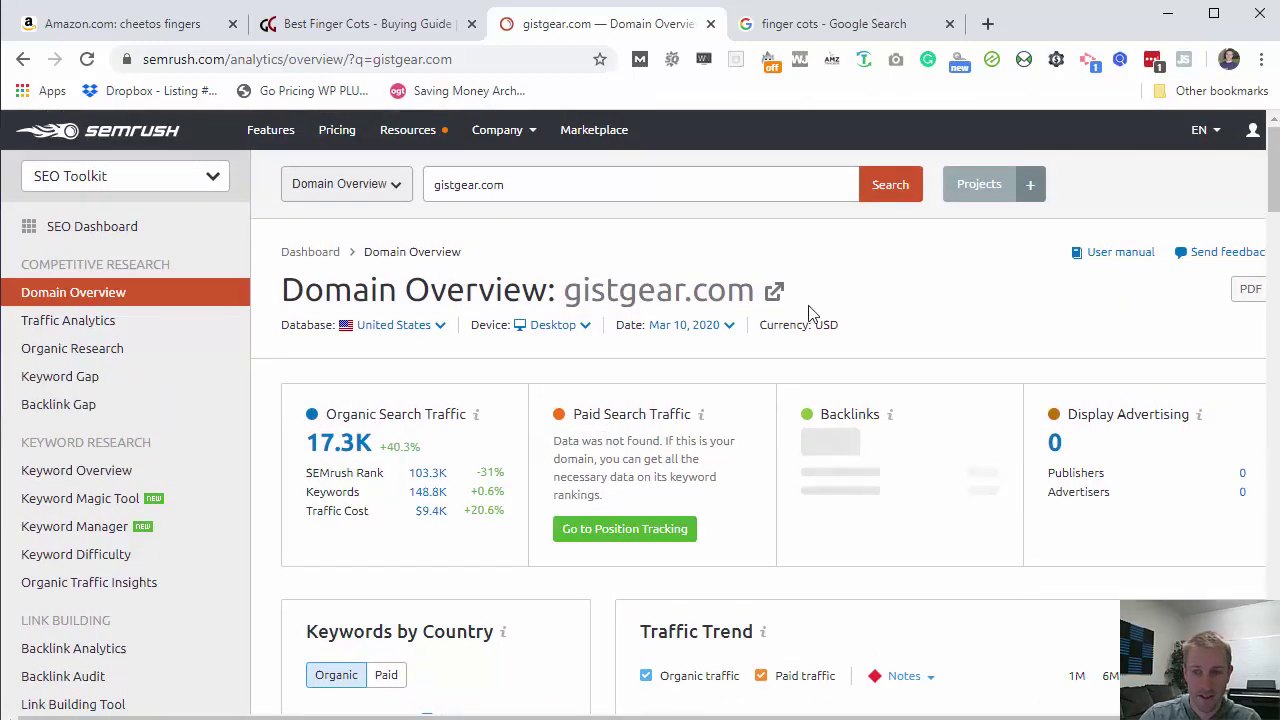
{"action": "scroll", "coordinate": [1068, 322], "scroll_direction": "down", "scroll_amount": 2}
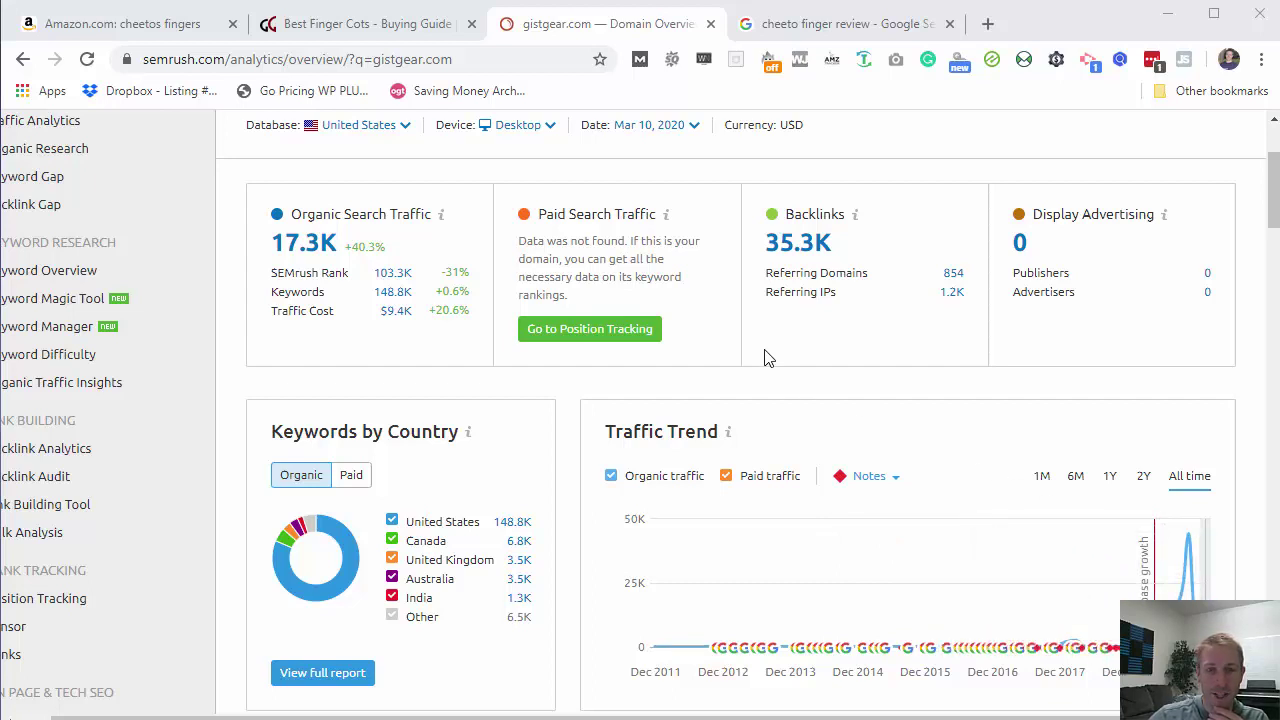
- From the "cheeto finger review" Google results, open the Cheetos Popcorn review and the Cheeto Finger Base Review in new browser tabs
{"action": "left_click", "coordinate": [817, 23]}
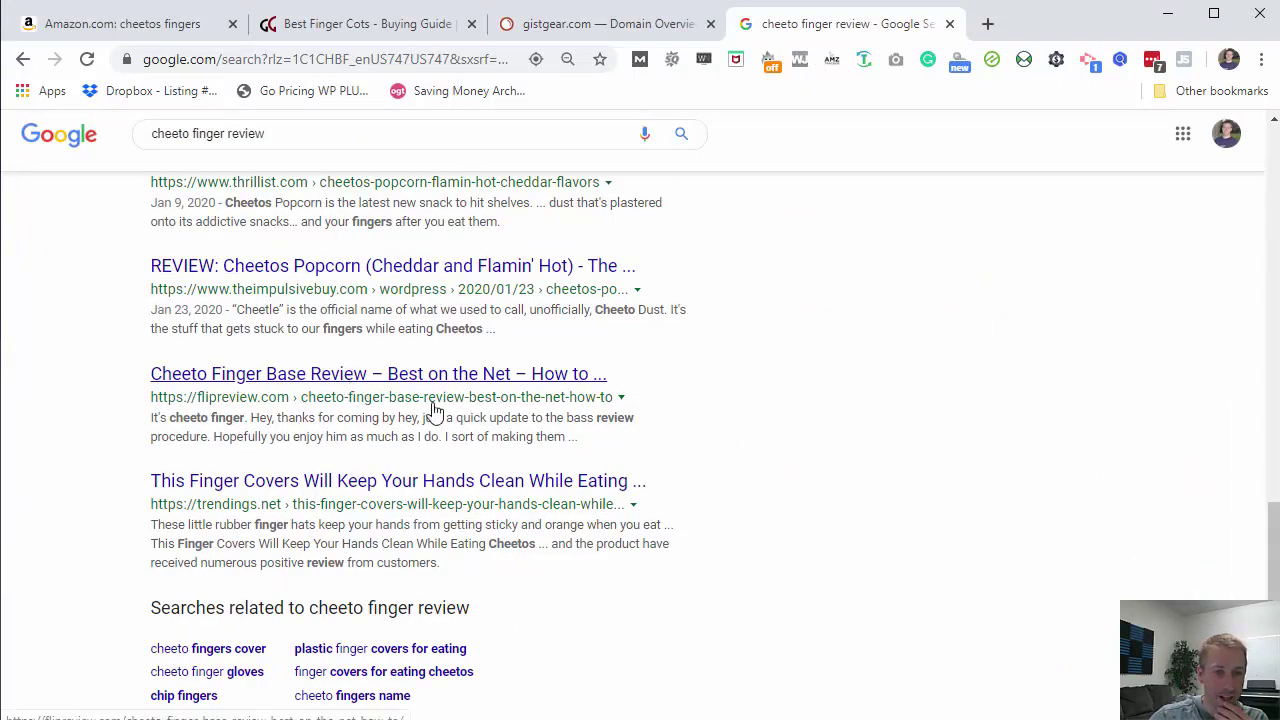
{"action": "right_click", "coordinate": [411, 269]}
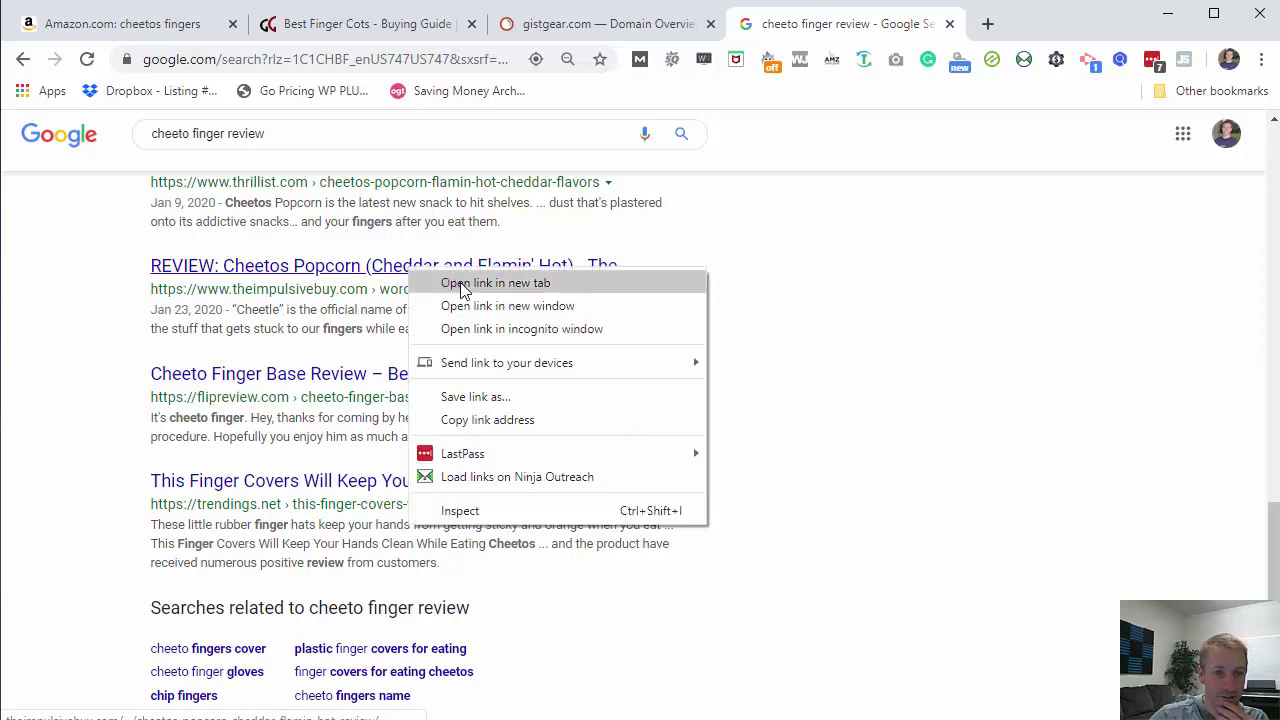
{"action": "left_click", "coordinate": [495, 283]}
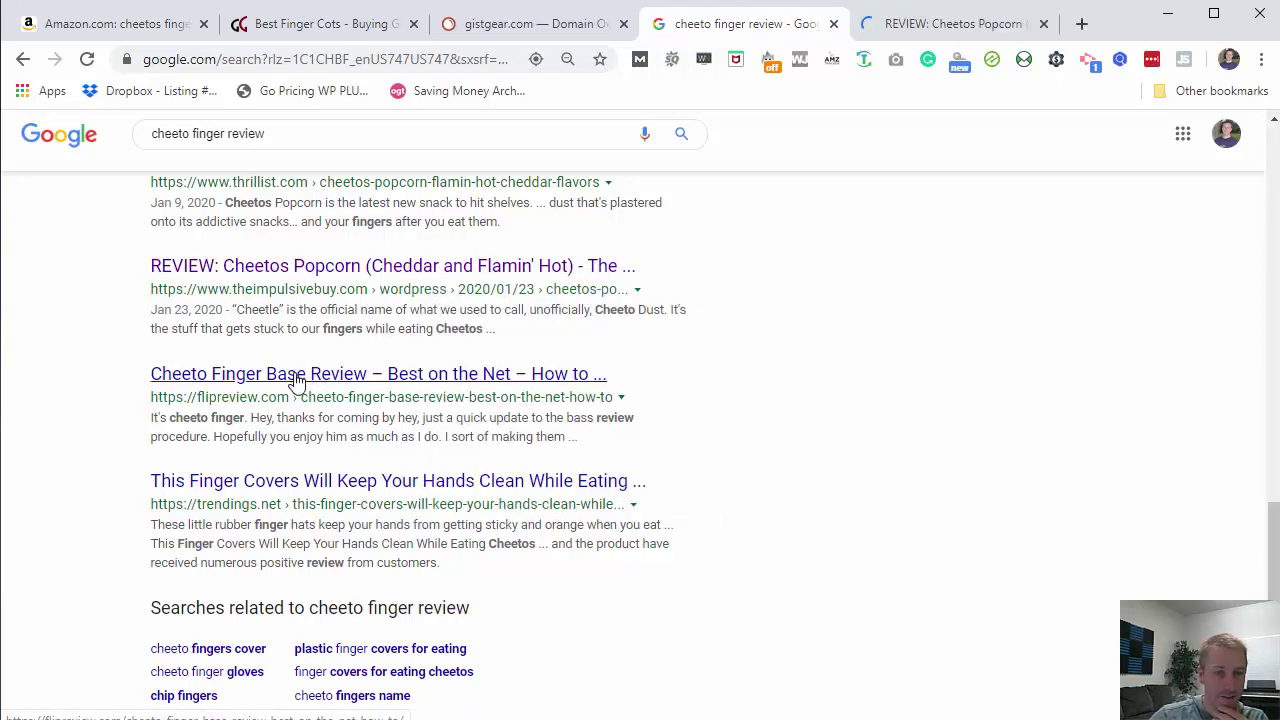
{"action": "right_click", "coordinate": [296, 380]}
{"action": "left_click", "coordinate": [370, 390]}
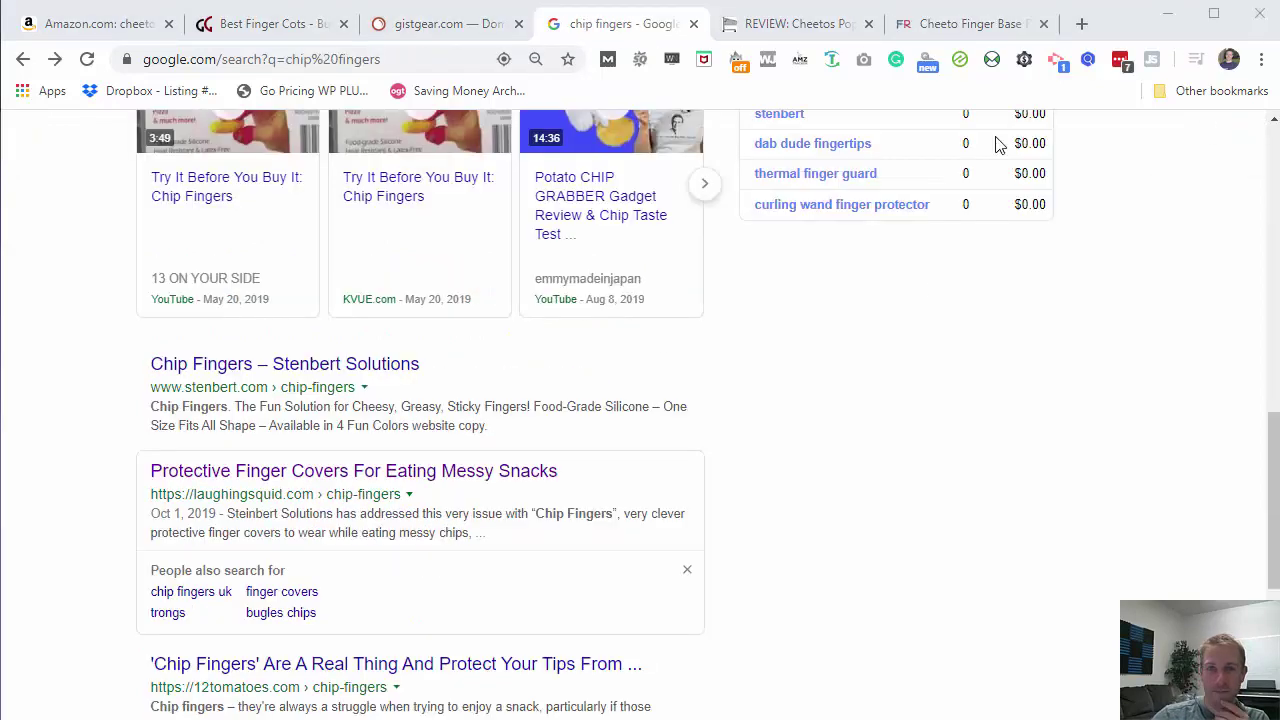
- Skim The Impulsive Buy's Cheetos Popcorn review to judge its relevance to finger covers
{"action": "left_click", "coordinate": [791, 28]}
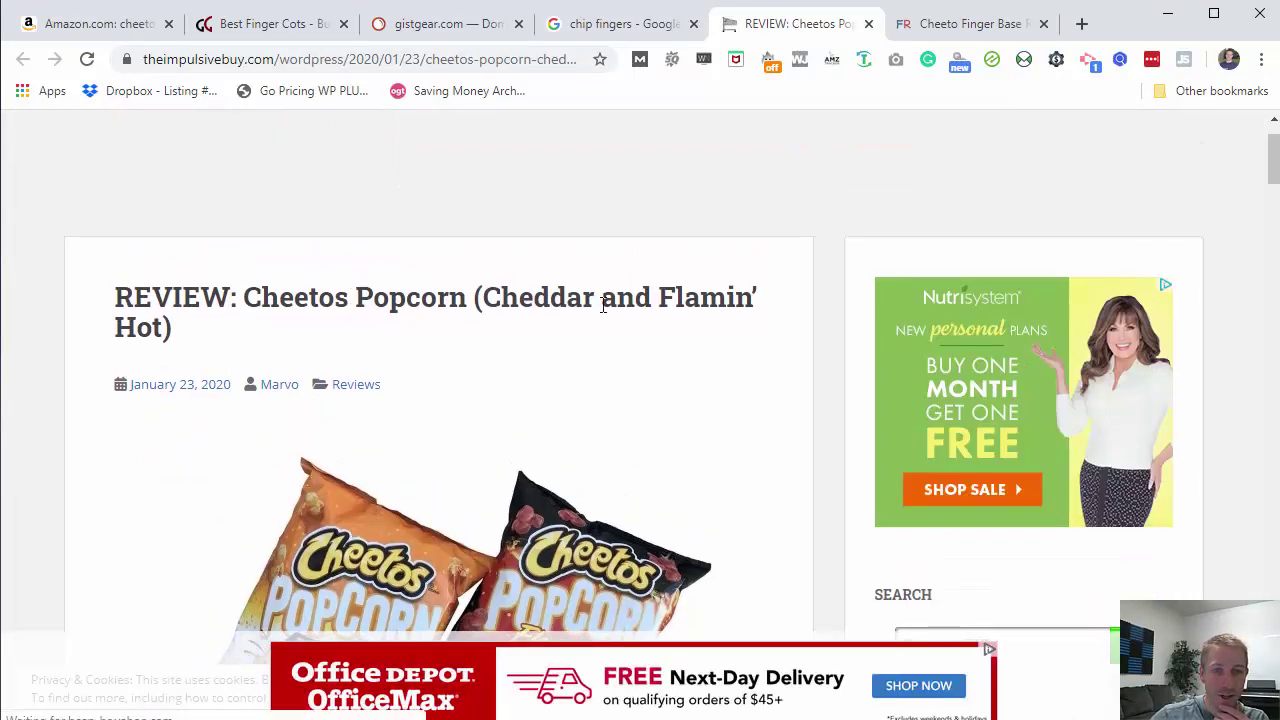
{"action": "scroll", "coordinate": [615, 326], "scroll_direction": "down", "scroll_amount": 8}
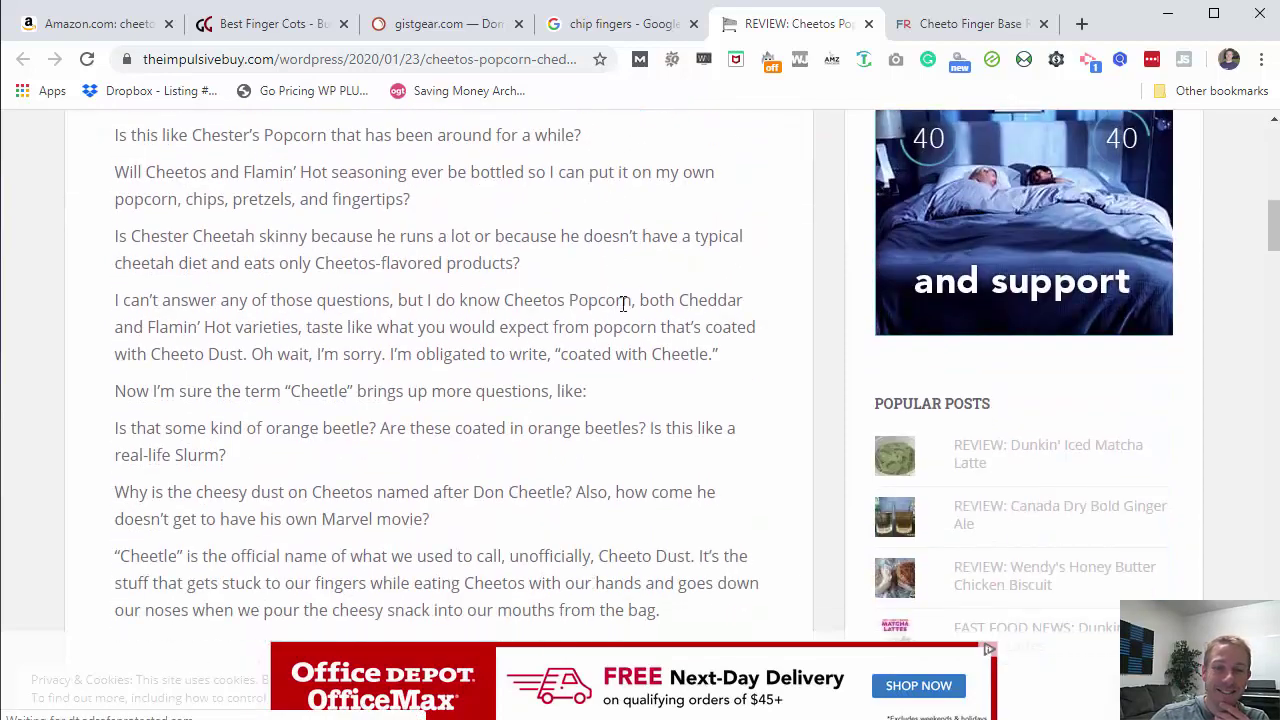
{"action": "scroll", "coordinate": [620, 300], "scroll_direction": "up", "scroll_amount": 1}
- Look through flipreview.com's "Cheeto Finger Base Review" article, including its opening lines, embedded video and page footer
{"action": "left_click", "coordinate": [948, 24]}
{"action": "scroll", "coordinate": [462, 318], "scroll_direction": "up", "scroll_amount": 2}
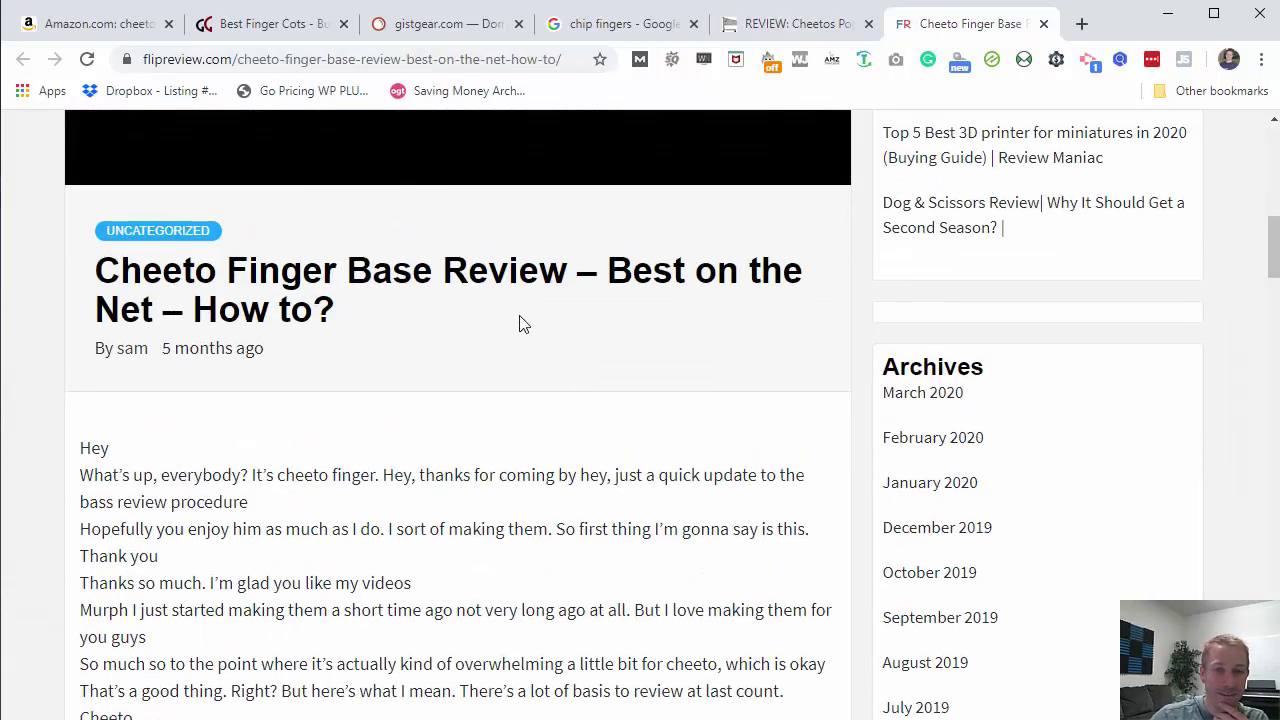
{"action": "scroll", "coordinate": [520, 324], "scroll_direction": "down", "scroll_amount": 2}
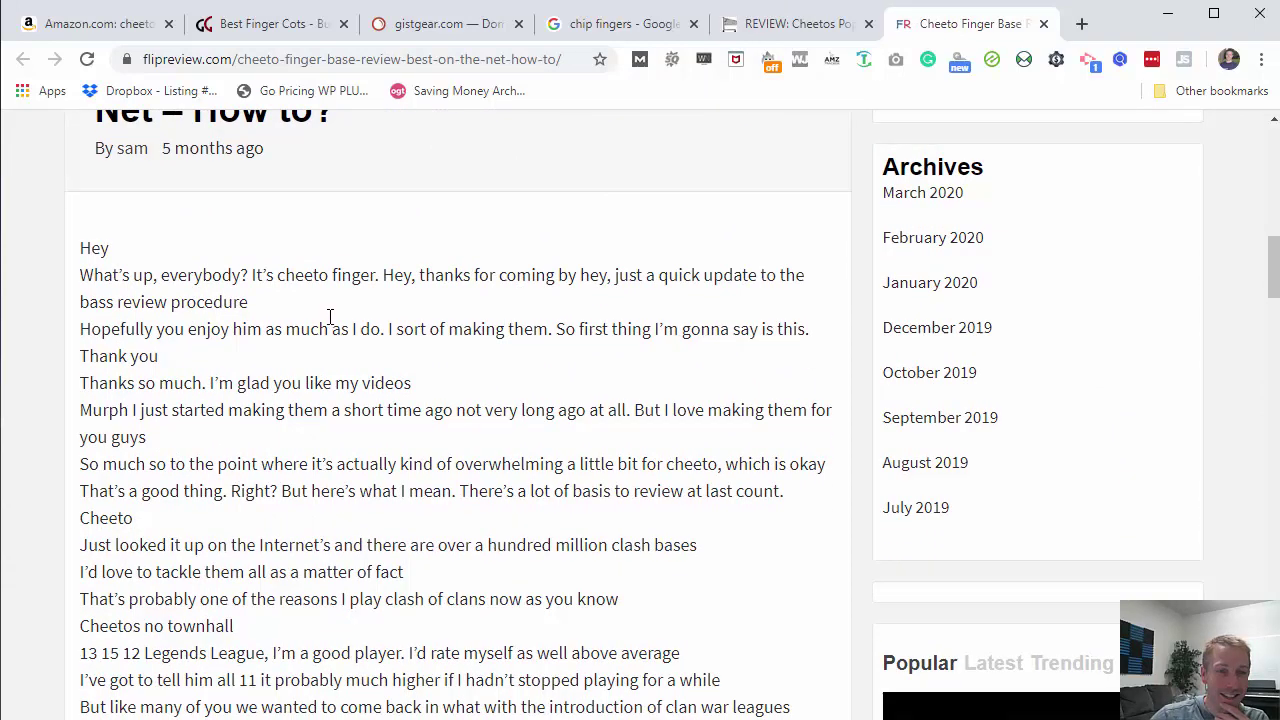
{"action": "left_click_drag", "start_coordinate": [253, 274], "coordinate": [363, 274]}
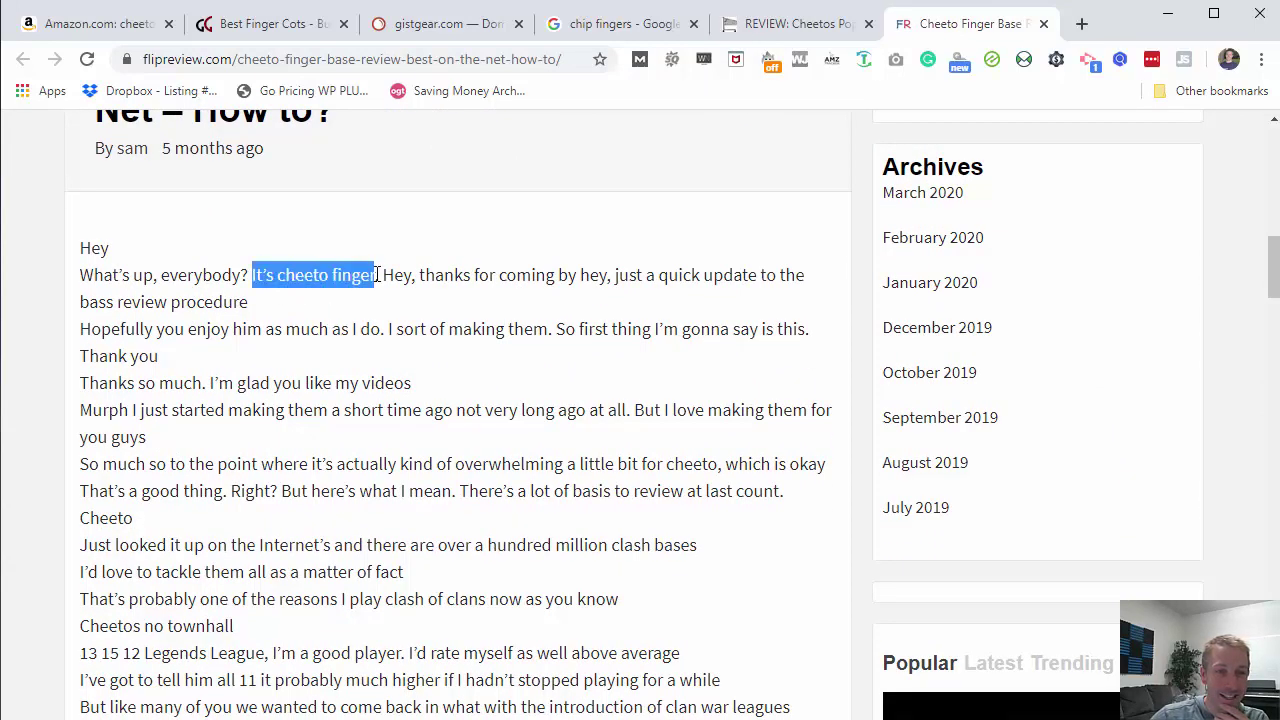
{"action": "left_click", "coordinate": [384, 310]}
{"action": "scroll", "coordinate": [443, 412], "scroll_direction": "down", "scroll_amount": 10}
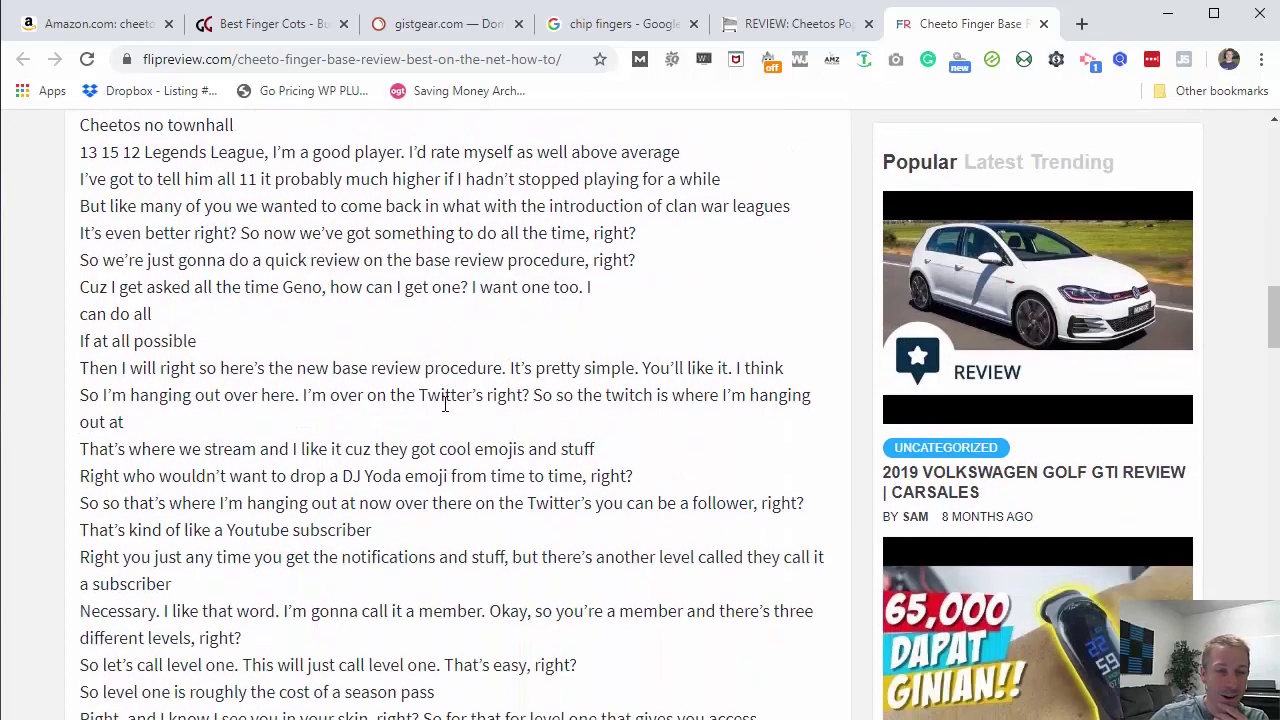
{"action": "scroll", "coordinate": [447, 410], "scroll_direction": "down", "scroll_amount": 15}
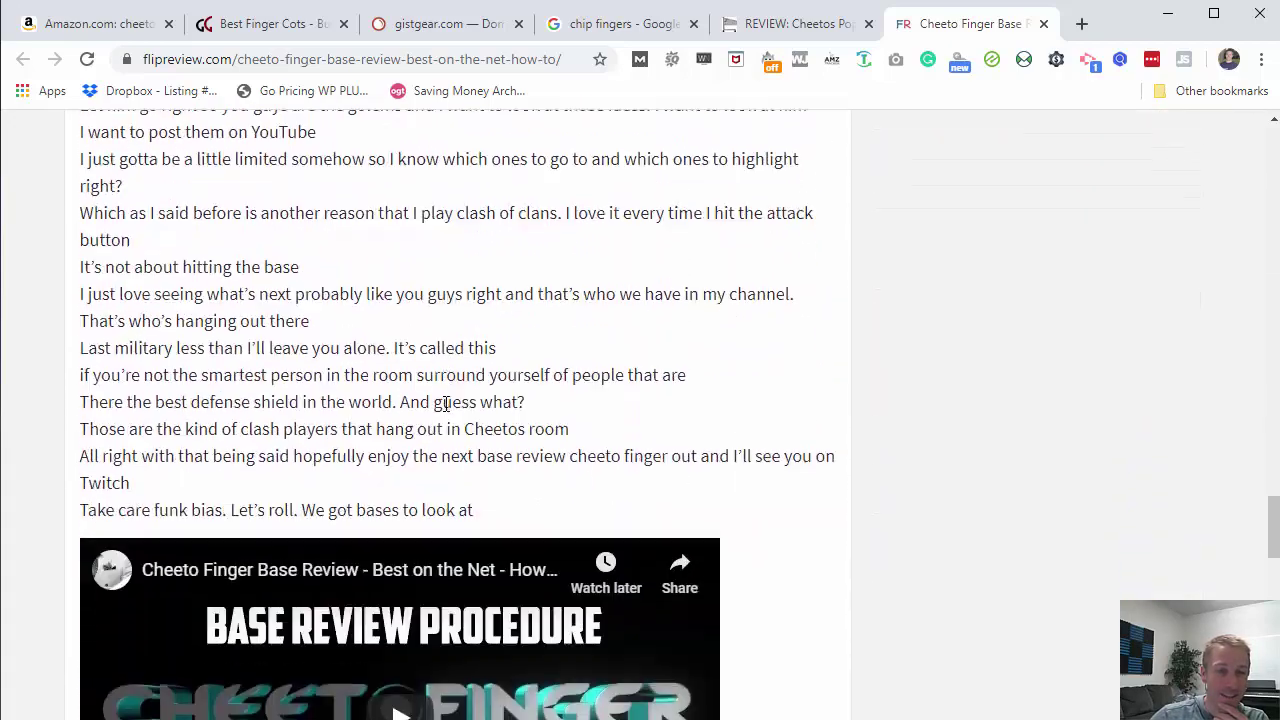
{"action": "scroll", "coordinate": [683, 447], "scroll_direction": "down", "scroll_amount": 5}
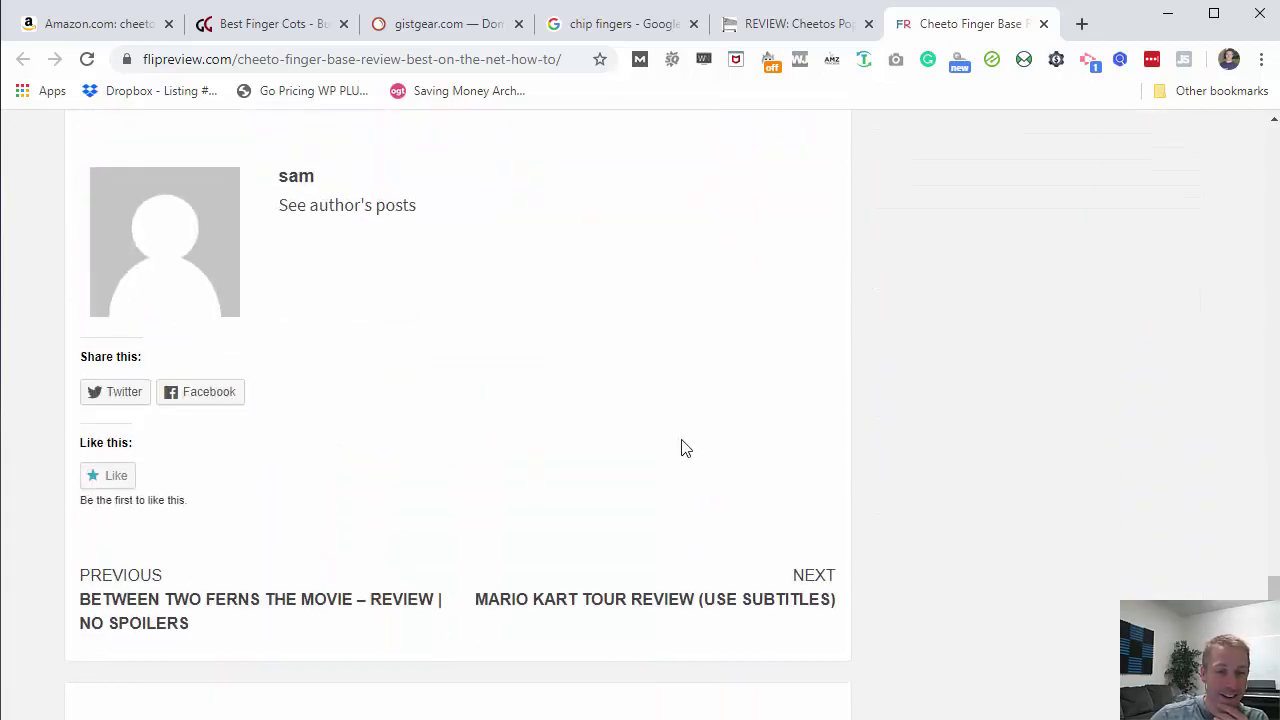
{"action": "scroll", "coordinate": [683, 446], "scroll_direction": "up", "scroll_amount": 6}
{"action": "scroll", "coordinate": [683, 447], "scroll_direction": "up", "scroll_amount": 6}
- From the "chip fingers" Google results, open the Laughing Squid and DudeIWantThat.com finger cover pages in new browser tabs
{"action": "left_click", "coordinate": [622, 24]}
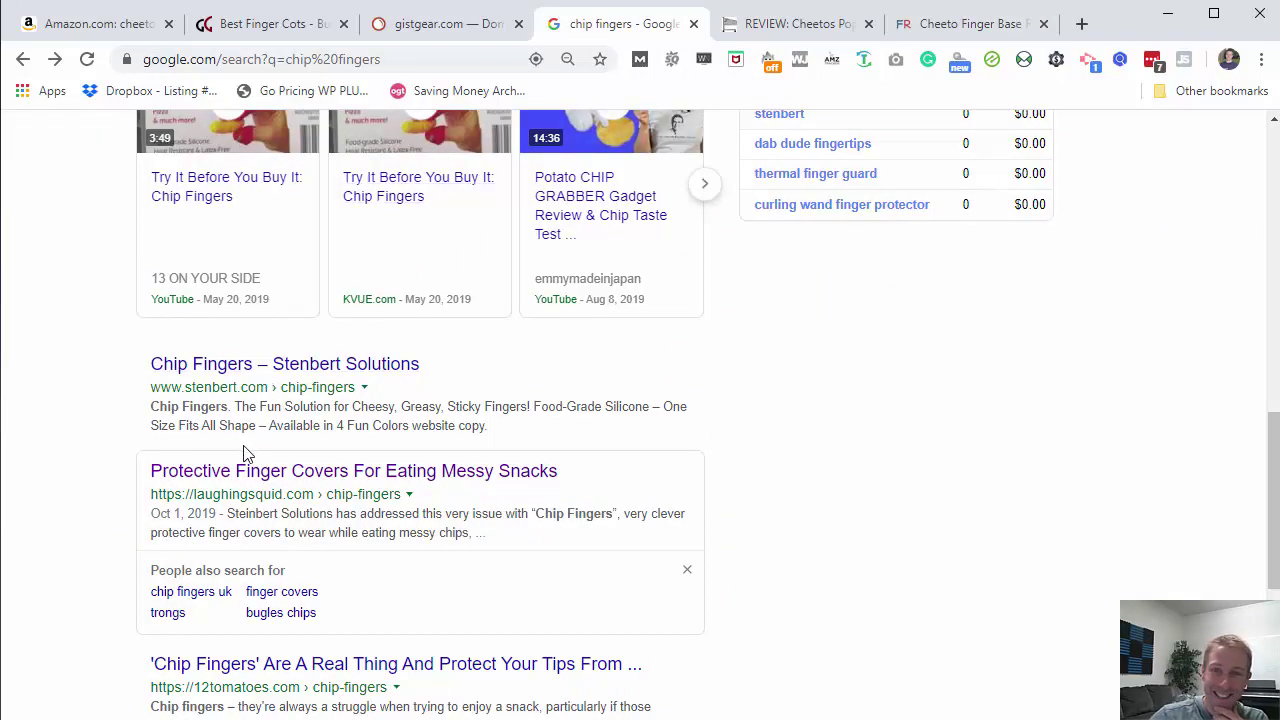
{"action": "right_click", "coordinate": [282, 476]}
{"action": "left_click", "coordinate": [338, 481]}
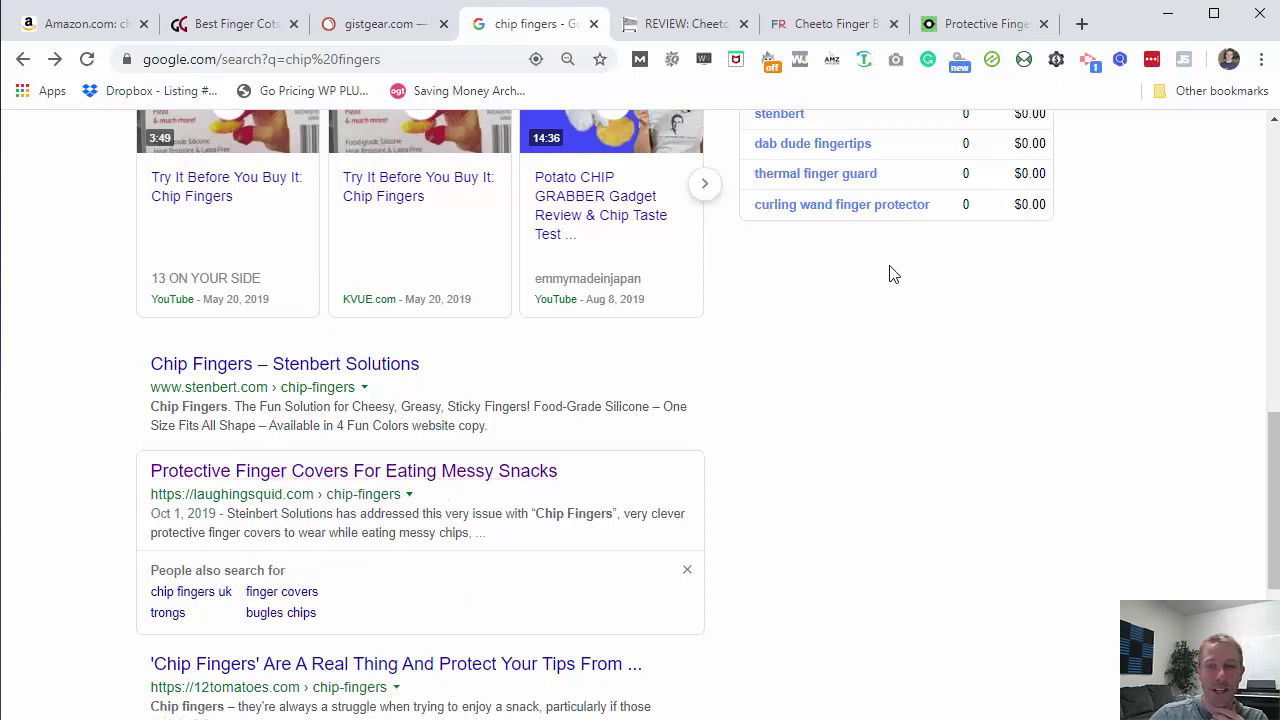
{"action": "scroll", "coordinate": [380, 495], "scroll_direction": "down", "scroll_amount": 2}
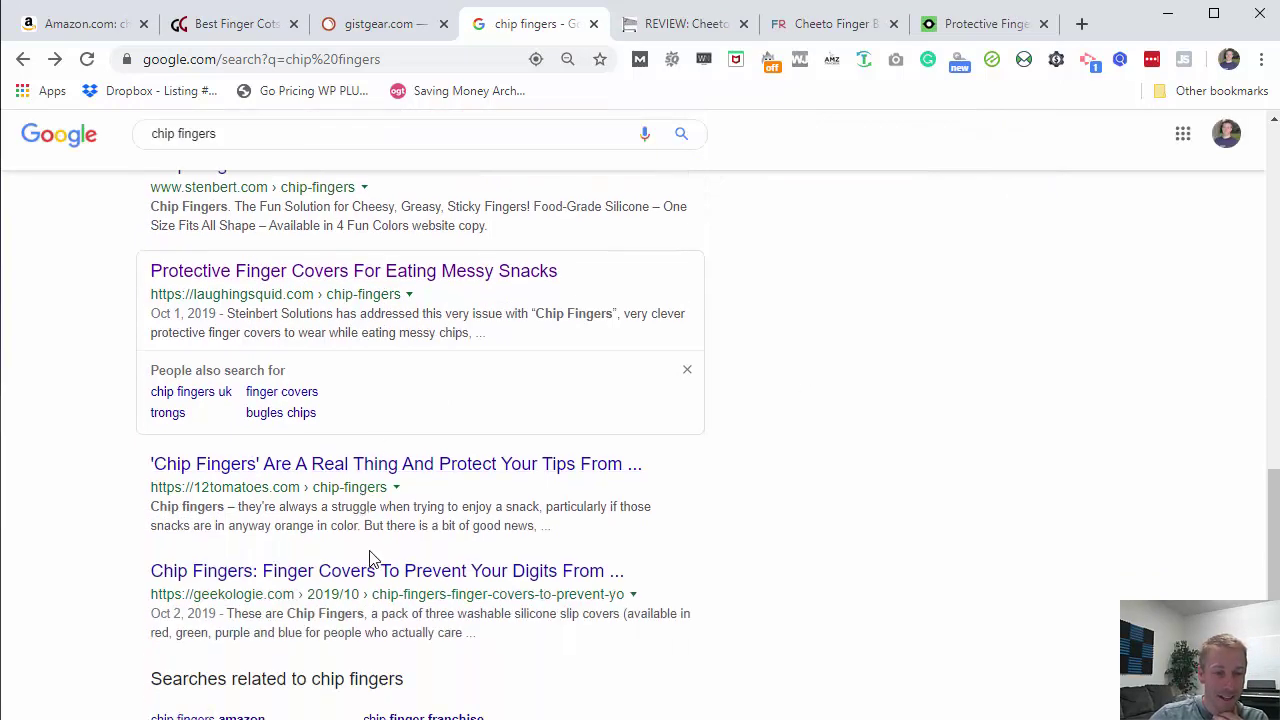
{"action": "scroll", "coordinate": [370, 565], "scroll_direction": "down", "scroll_amount": 2}
{"action": "scroll", "coordinate": [375, 570], "scroll_direction": "up", "scroll_amount": 4}
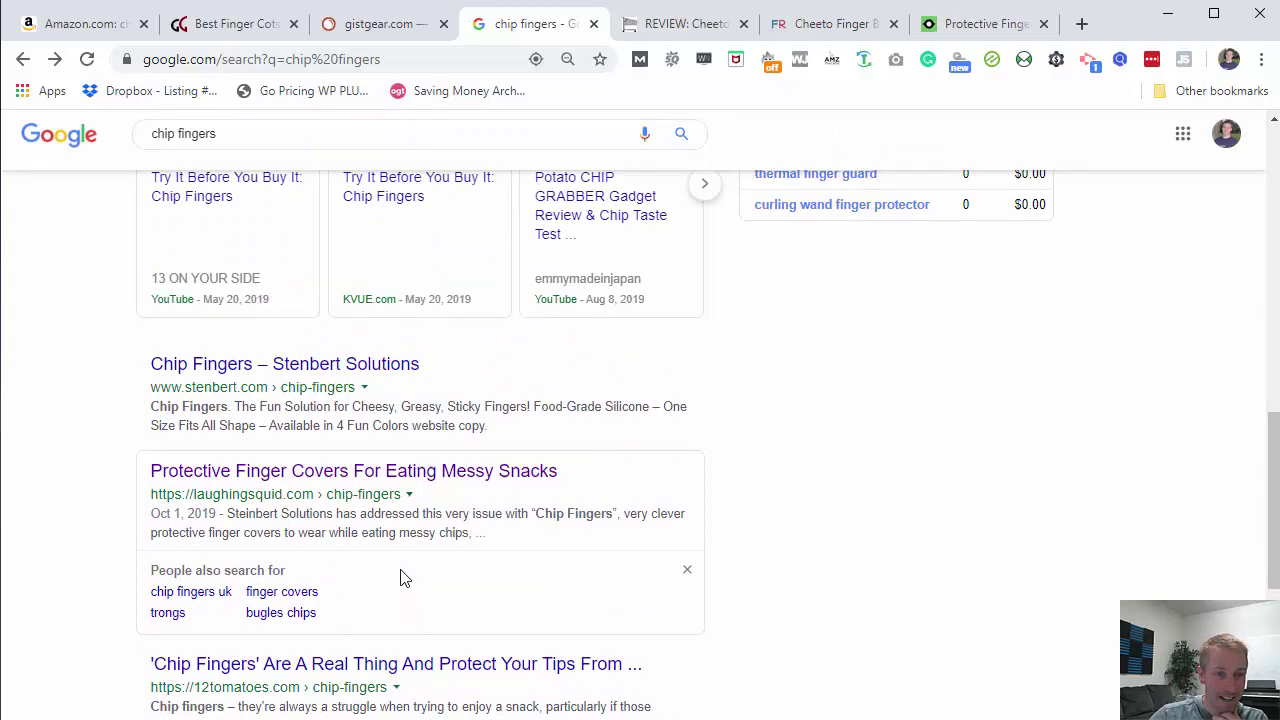
{"action": "scroll", "coordinate": [403, 578], "scroll_direction": "up", "scroll_amount": 4}
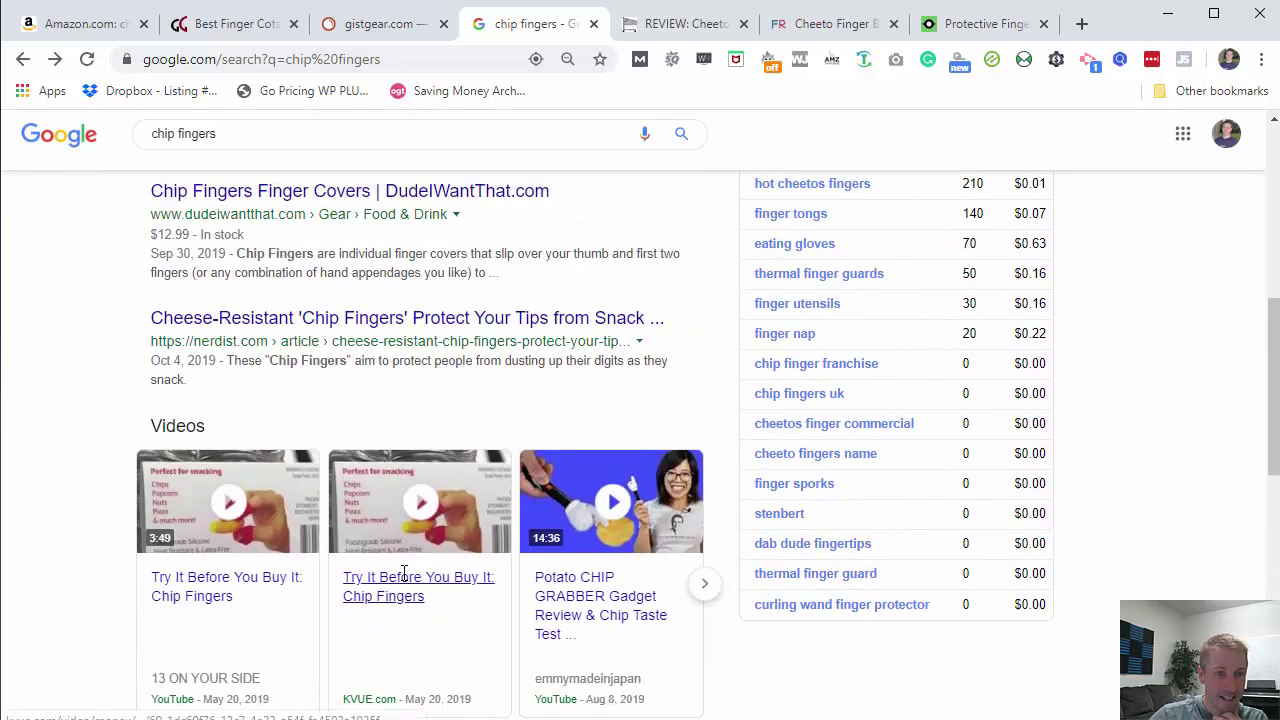
{"action": "scroll", "coordinate": [405, 575], "scroll_direction": "up", "scroll_amount": 2}
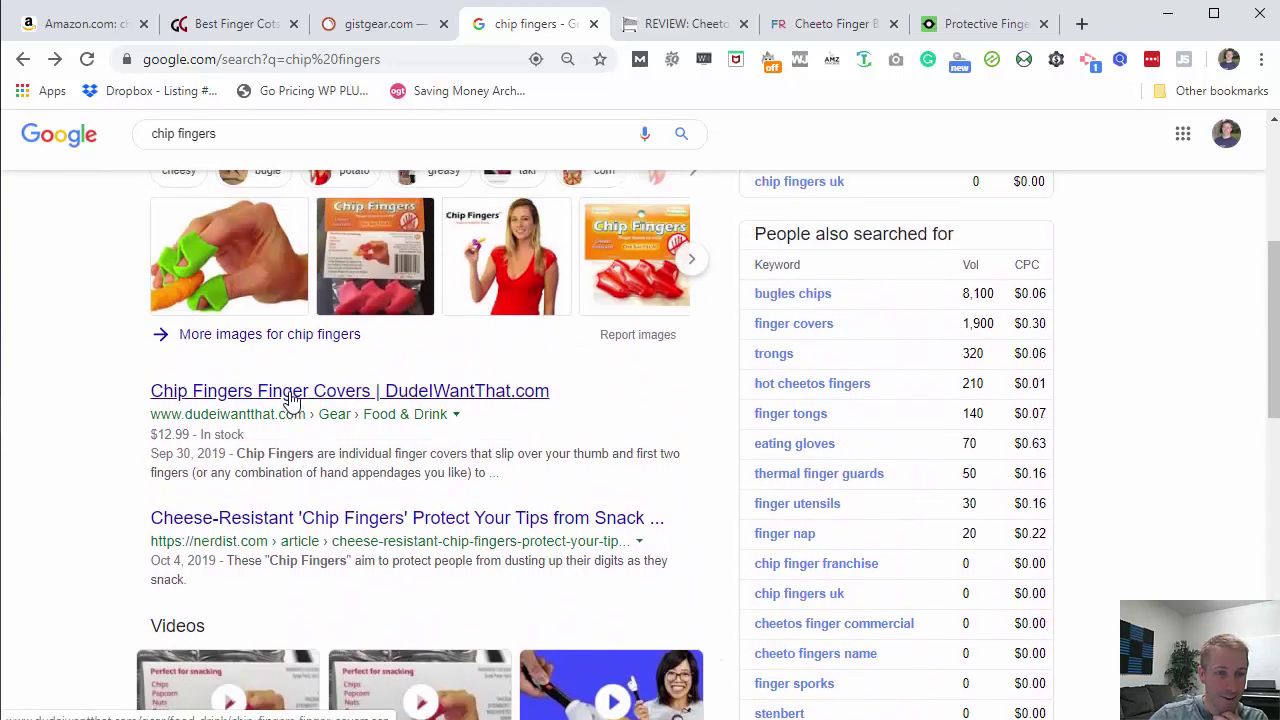
{"action": "right_click", "coordinate": [290, 398]}
{"action": "left_click", "coordinate": [334, 410]}
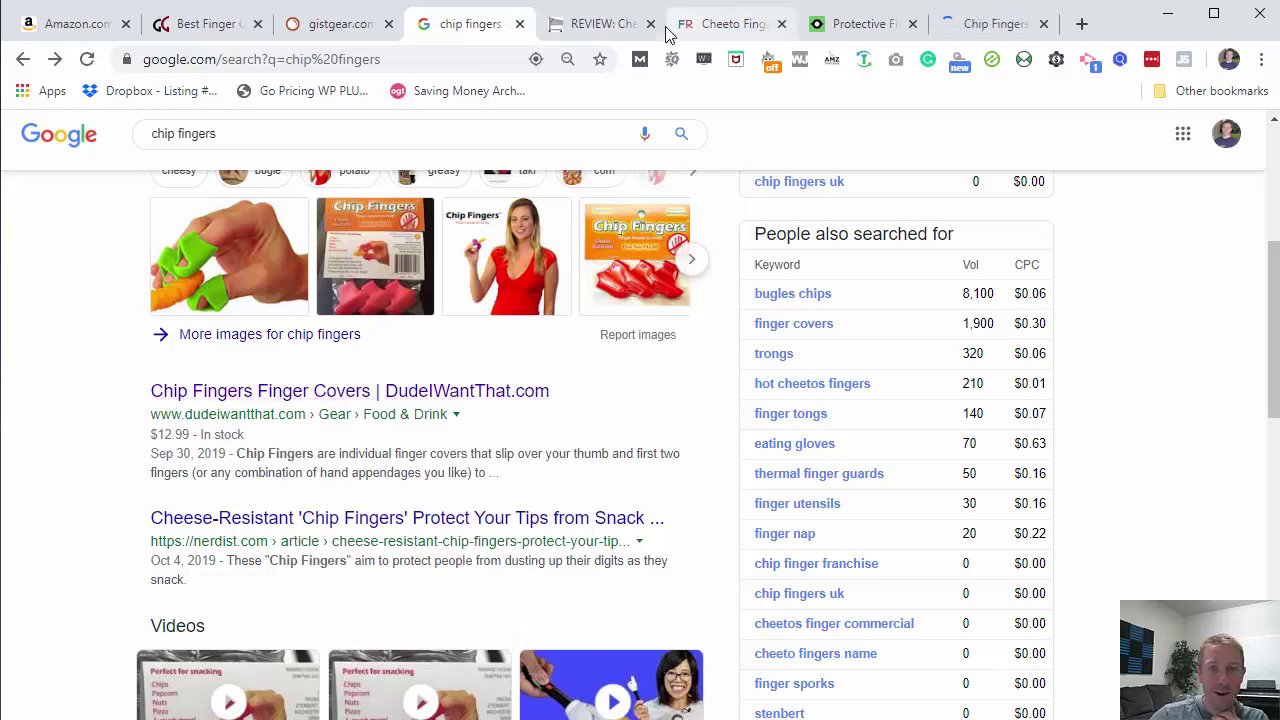
- Close the Cheetos Popcorn review and Cheeto Finger Base Review tabs
{"action": "left_click", "coordinate": [650, 24]}
{"action": "left_click", "coordinate": [650, 24]}
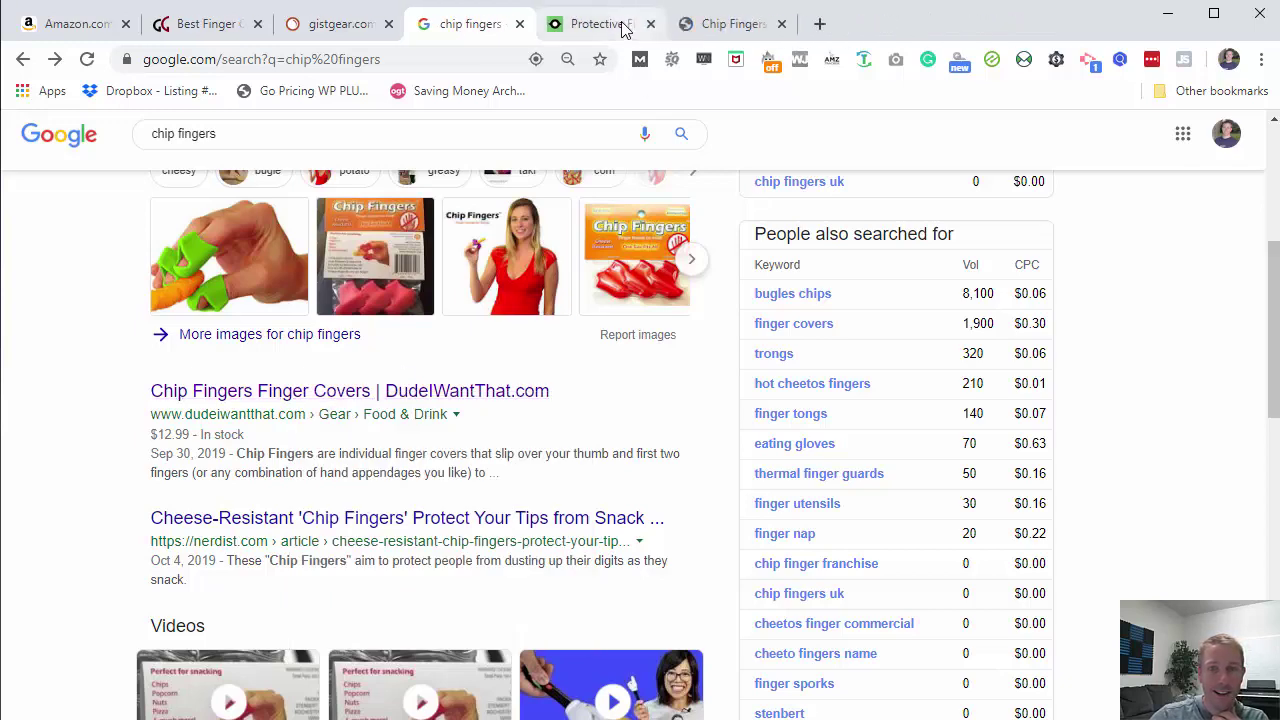
- Examine Laughing Squid's "Protective Finger Covers For Eating Messy Snacks" article from its product images to the related posts
{"action": "left_click", "coordinate": [622, 28]}
{"action": "scroll", "coordinate": [585, 330], "scroll_direction": "down", "scroll_amount": 3}
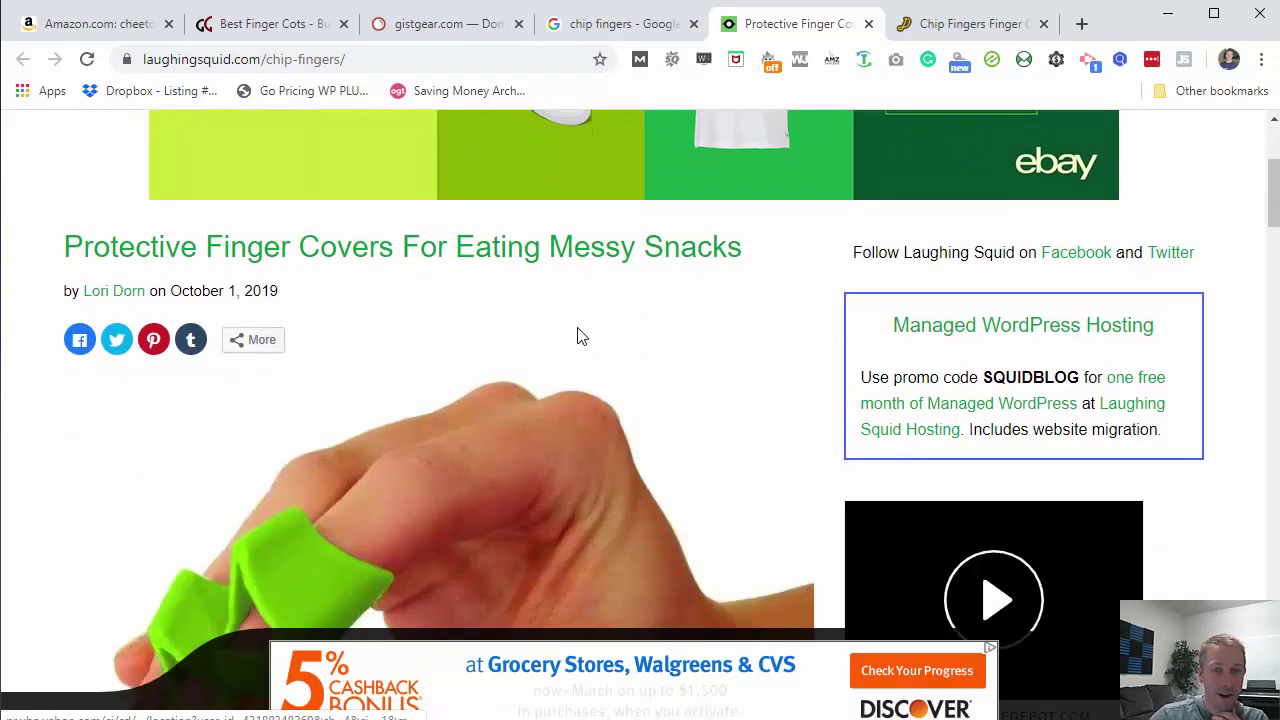
{"action": "scroll", "coordinate": [577, 336], "scroll_direction": "down", "scroll_amount": 15}
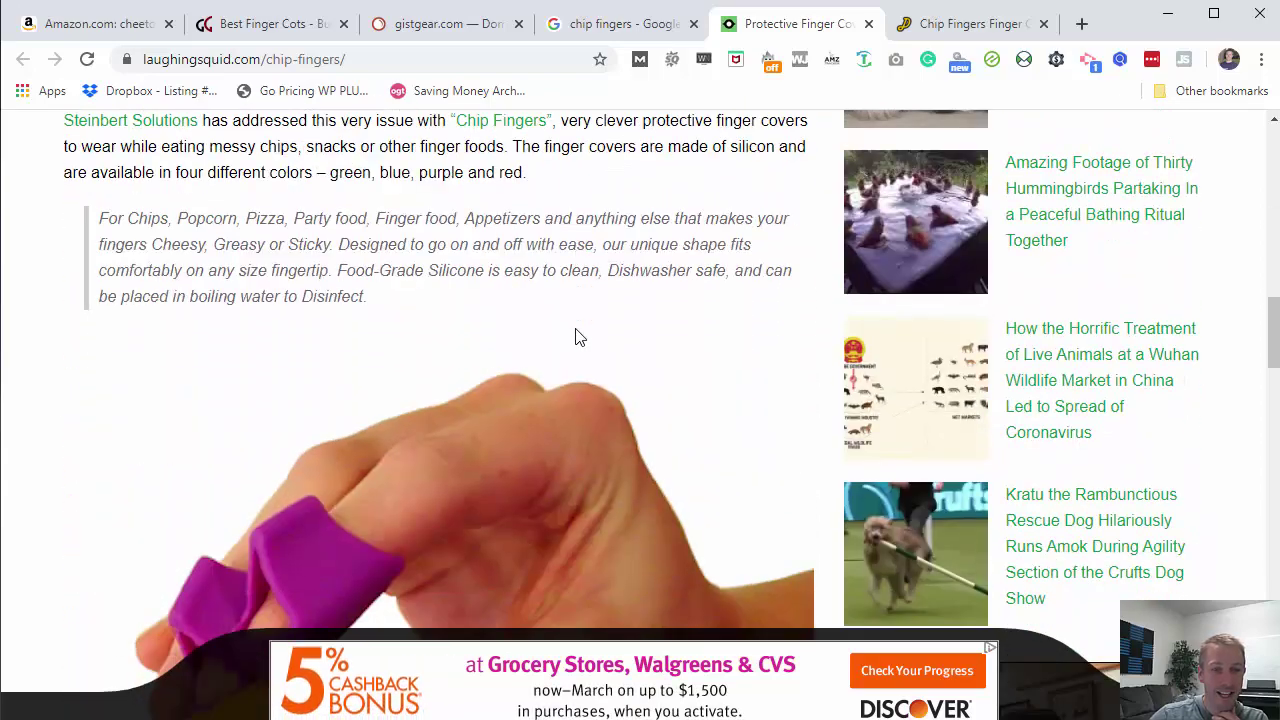
{"action": "scroll", "coordinate": [575, 337], "scroll_direction": "down", "scroll_amount": 10}
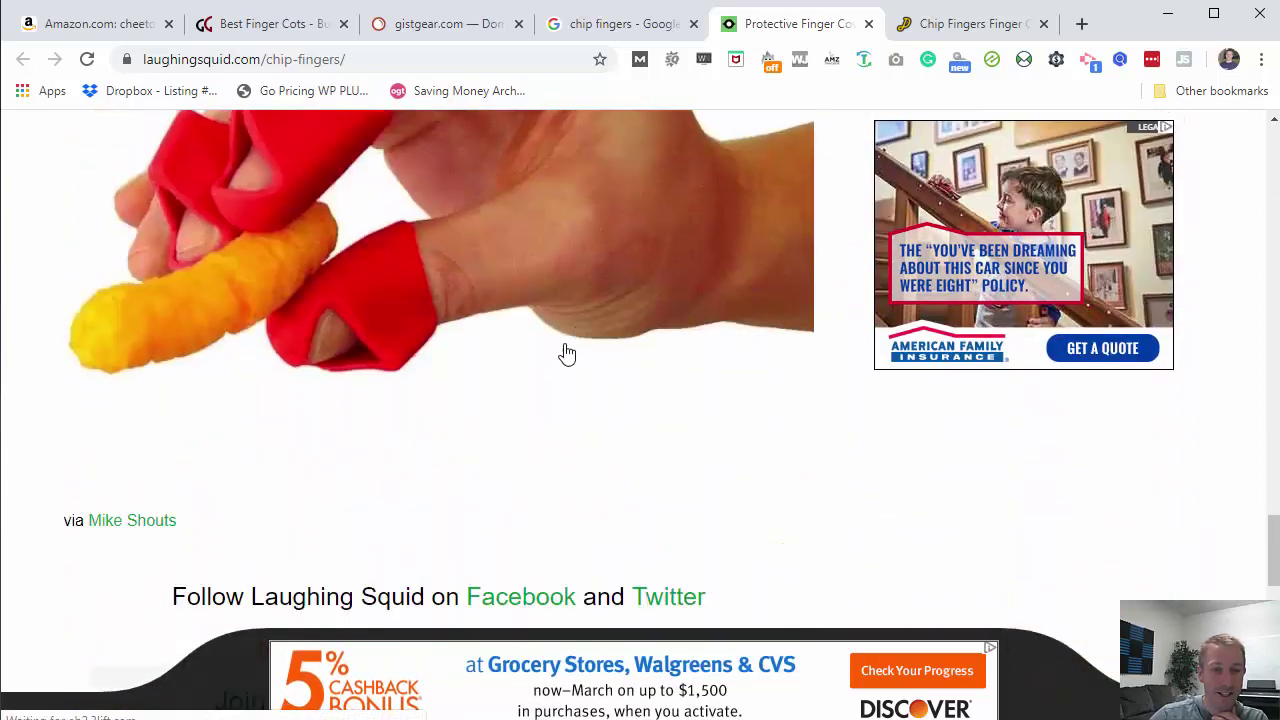
{"action": "scroll", "coordinate": [689, 415], "scroll_direction": "down", "scroll_amount": 15}
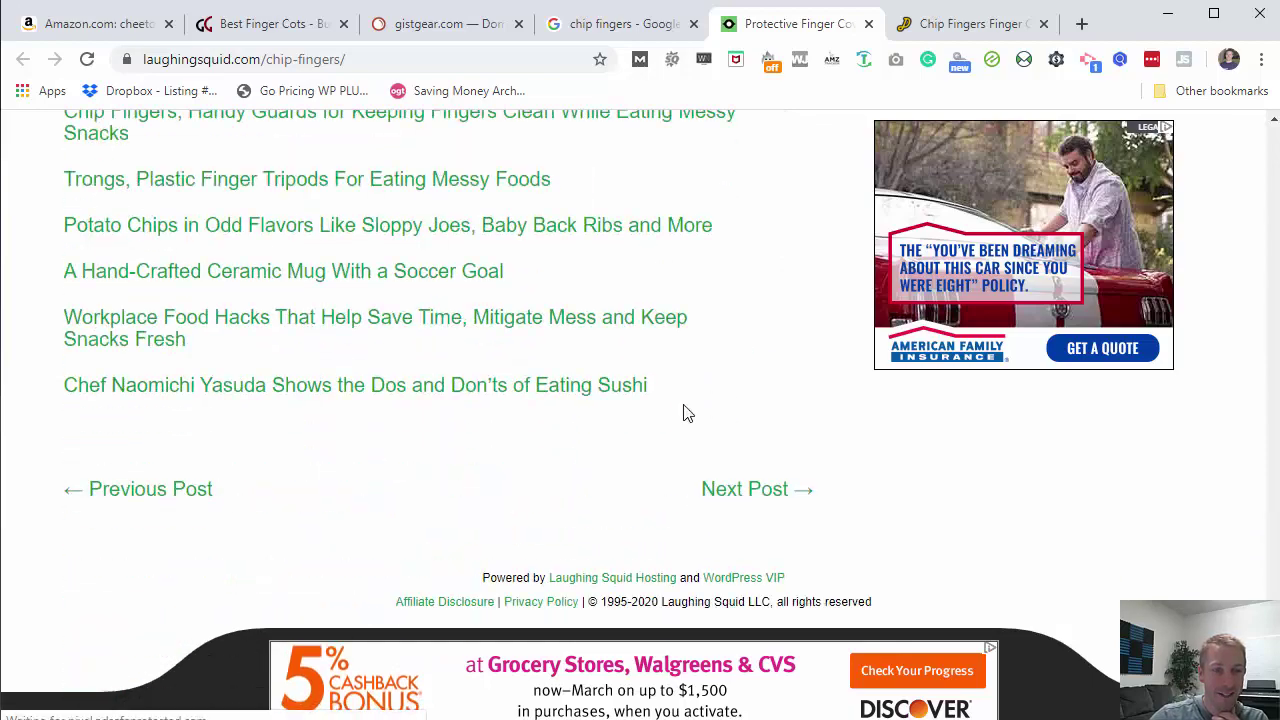
{"action": "scroll", "coordinate": [687, 412], "scroll_direction": "up", "scroll_amount": 15}
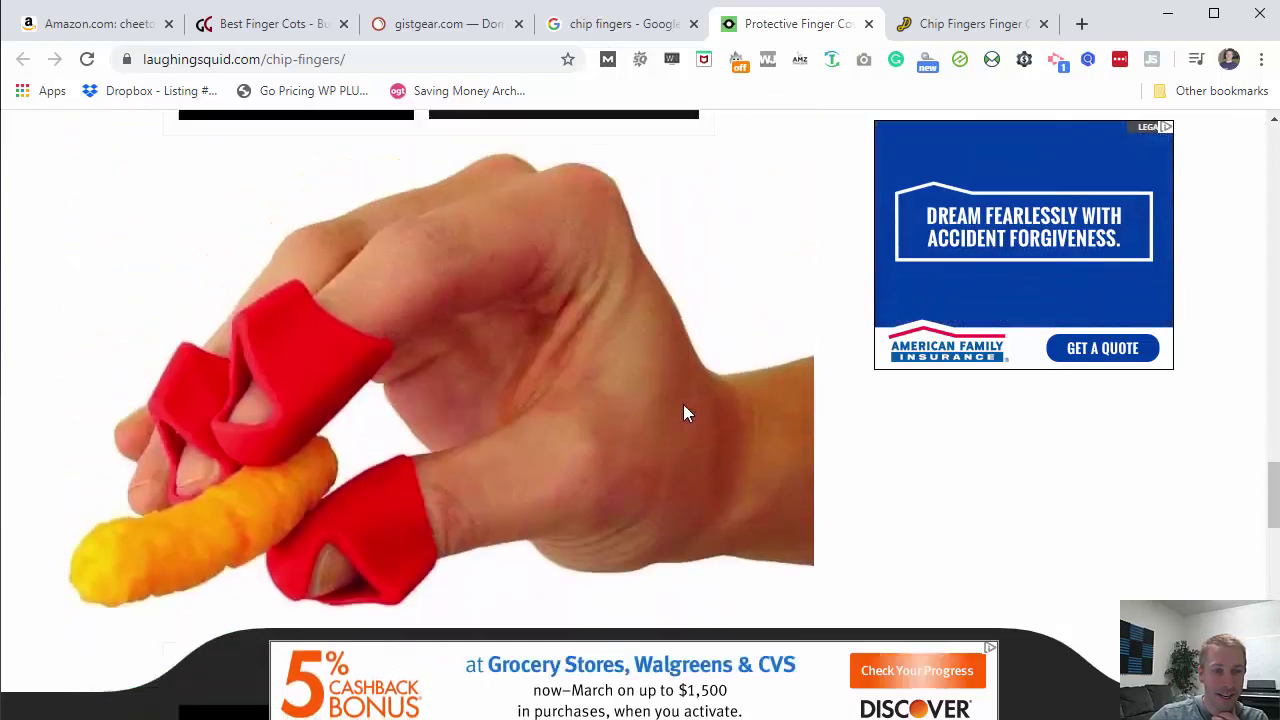
{"action": "scroll", "coordinate": [685, 412], "scroll_direction": "down", "scroll_amount": 9}
{"action": "scroll", "coordinate": [684, 417], "scroll_direction": "up", "scroll_amount": 9}
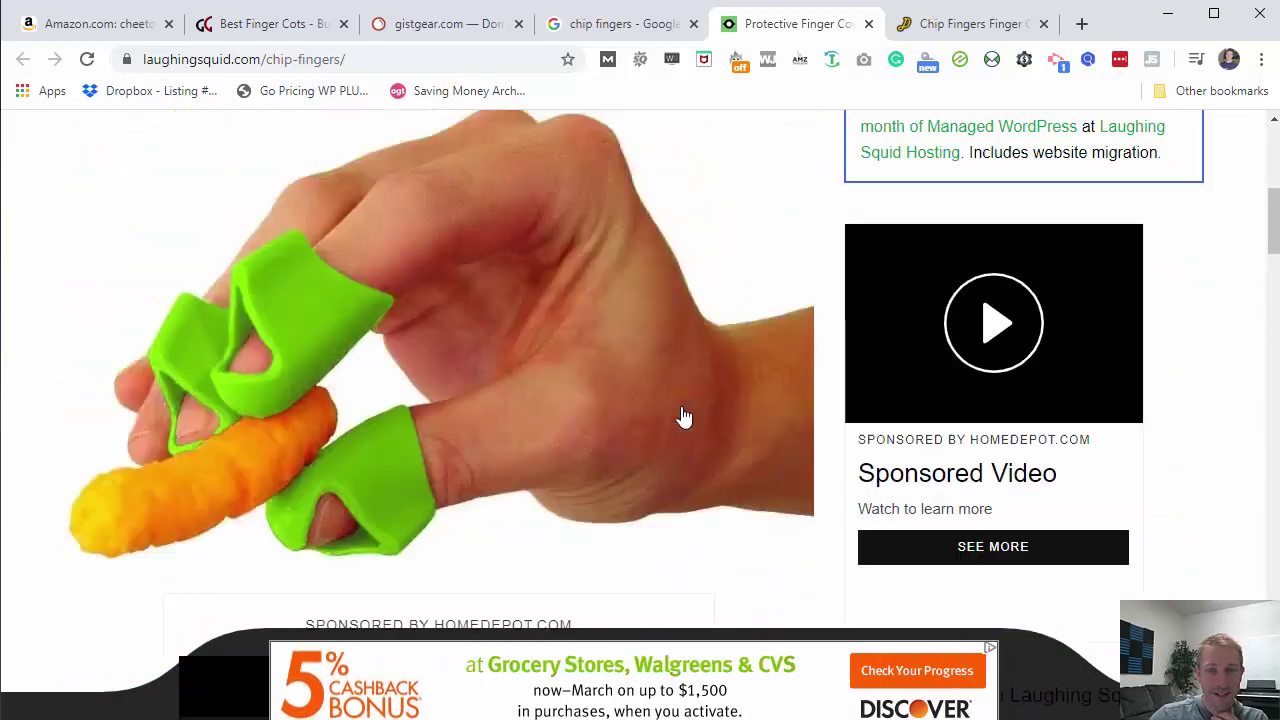
{"action": "scroll", "coordinate": [684, 417], "scroll_direction": "up", "scroll_amount": 6}
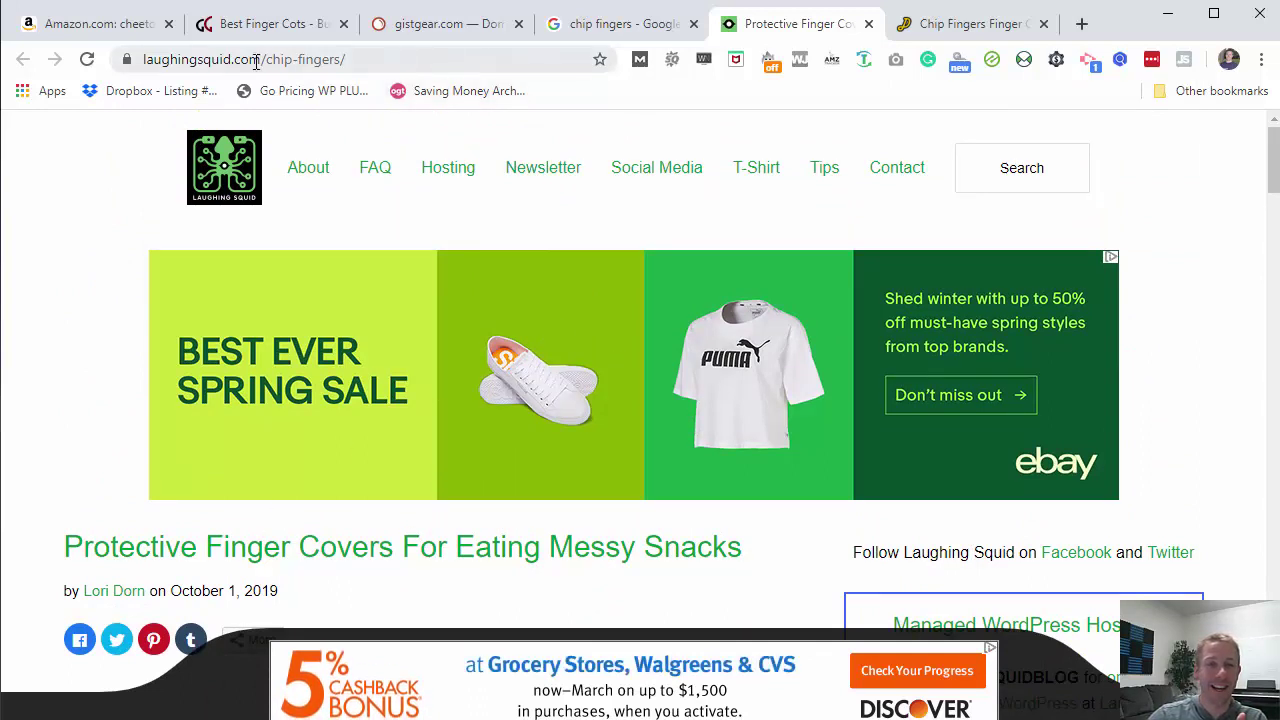
- Copy the laughingsquid.com domain from the article's address, leaving out the page path
{"action": "left_click_drag", "start_coordinate": [262, 63], "coordinate": [141, 63]}
{"action": "key", "text": "ctrl+c"}
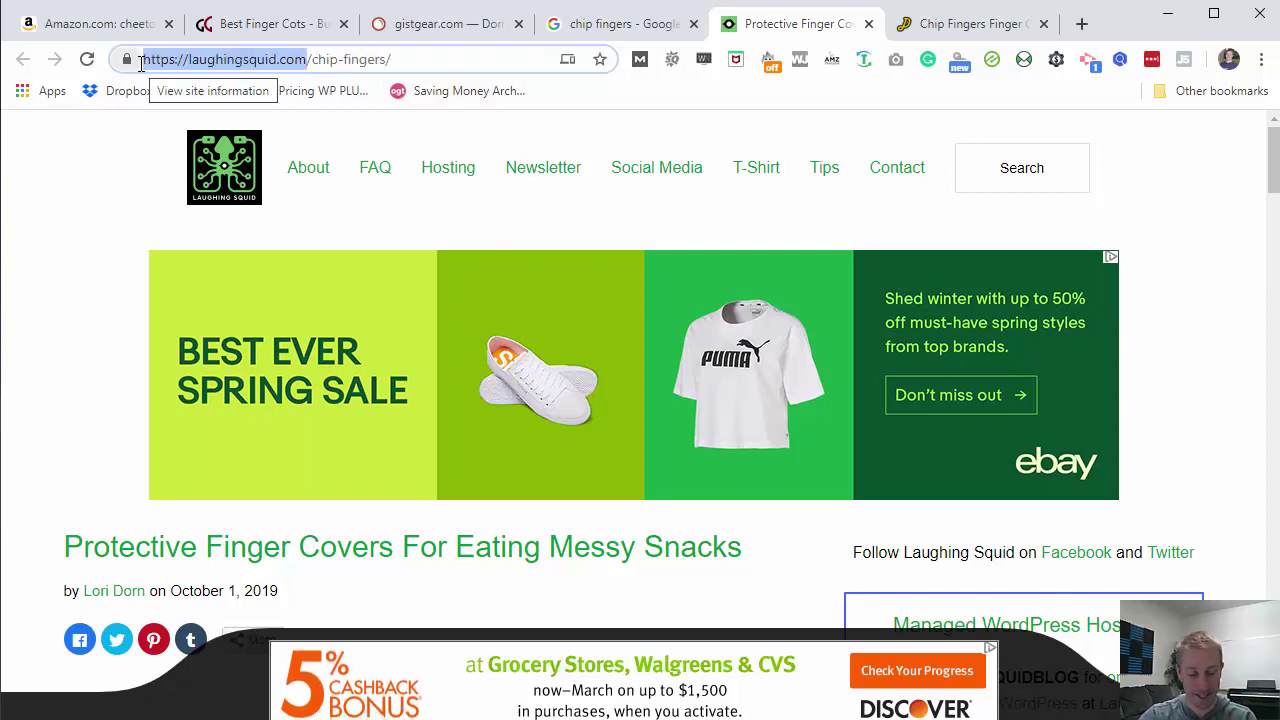
- Look through DudeIWantThat.com's "Chip Fingers Finger Covers" page, including its description, related products and further product suggestions
{"action": "left_click", "coordinate": [945, 24]}
{"action": "scroll", "coordinate": [540, 370], "scroll_direction": "down", "scroll_amount": 15}
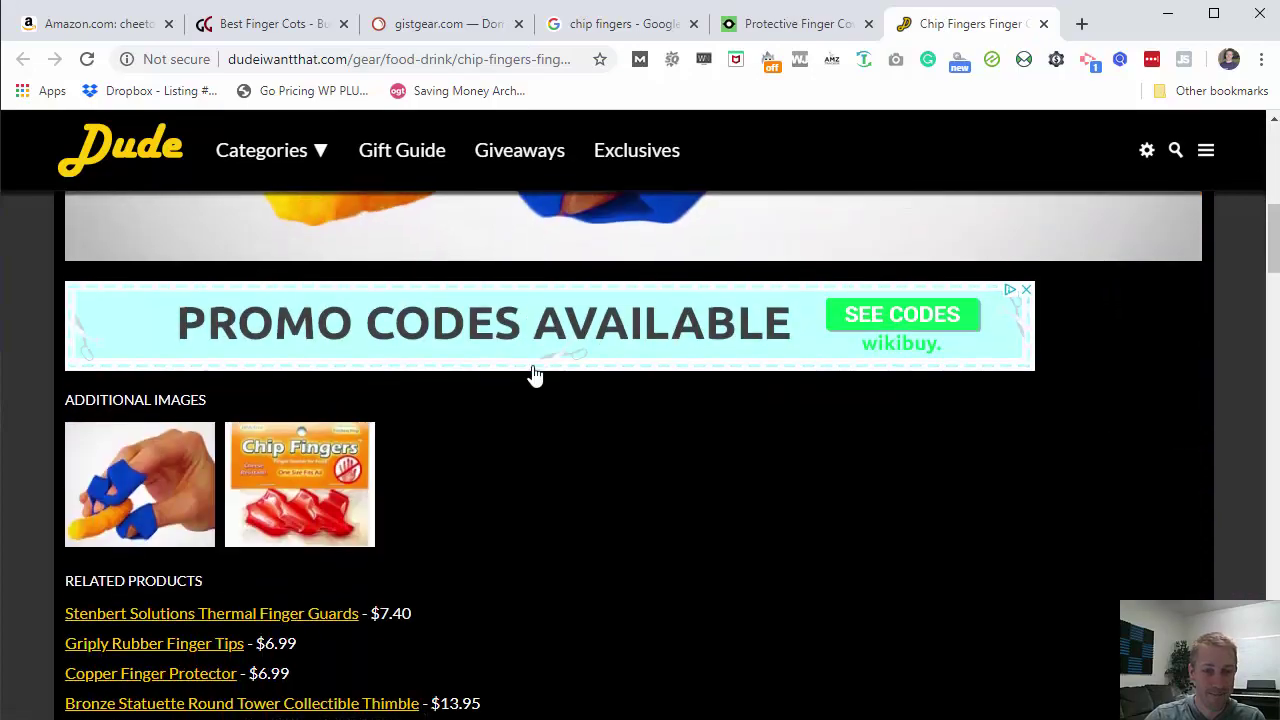
{"action": "scroll", "coordinate": [536, 373], "scroll_direction": "down", "scroll_amount": 9}
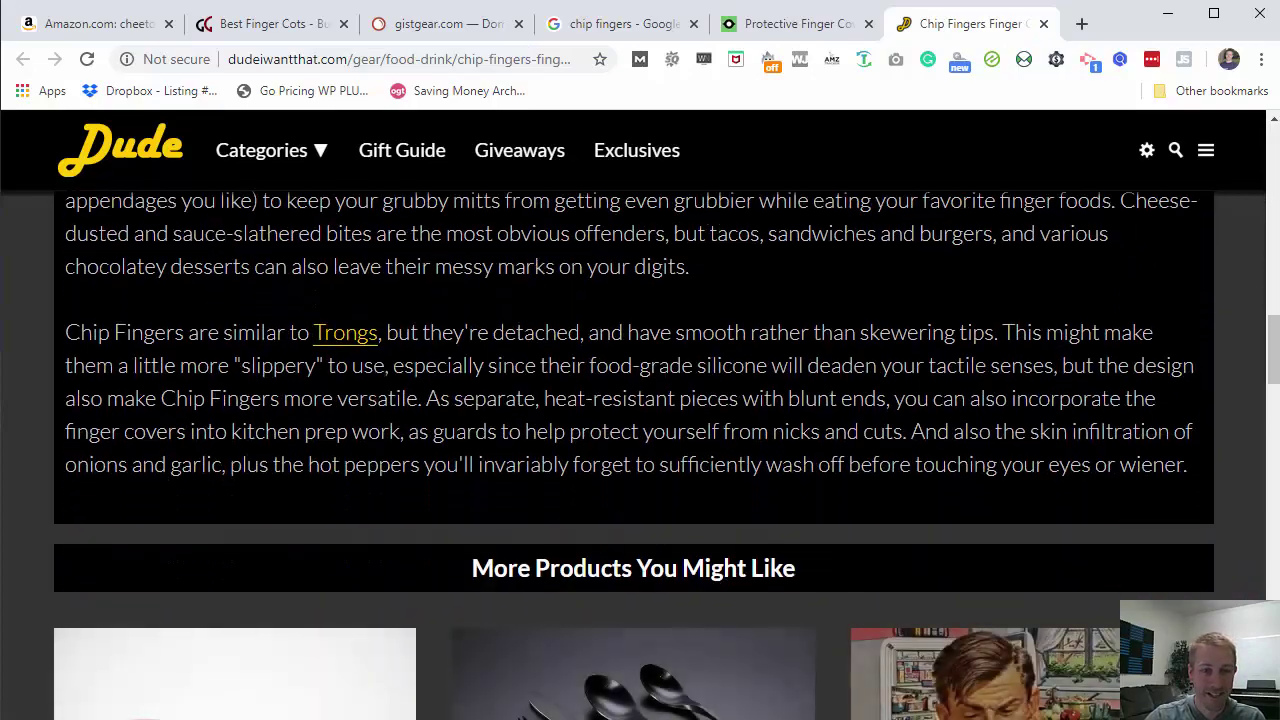
{"action": "scroll", "coordinate": [536, 373], "scroll_direction": "down", "scroll_amount": 10}
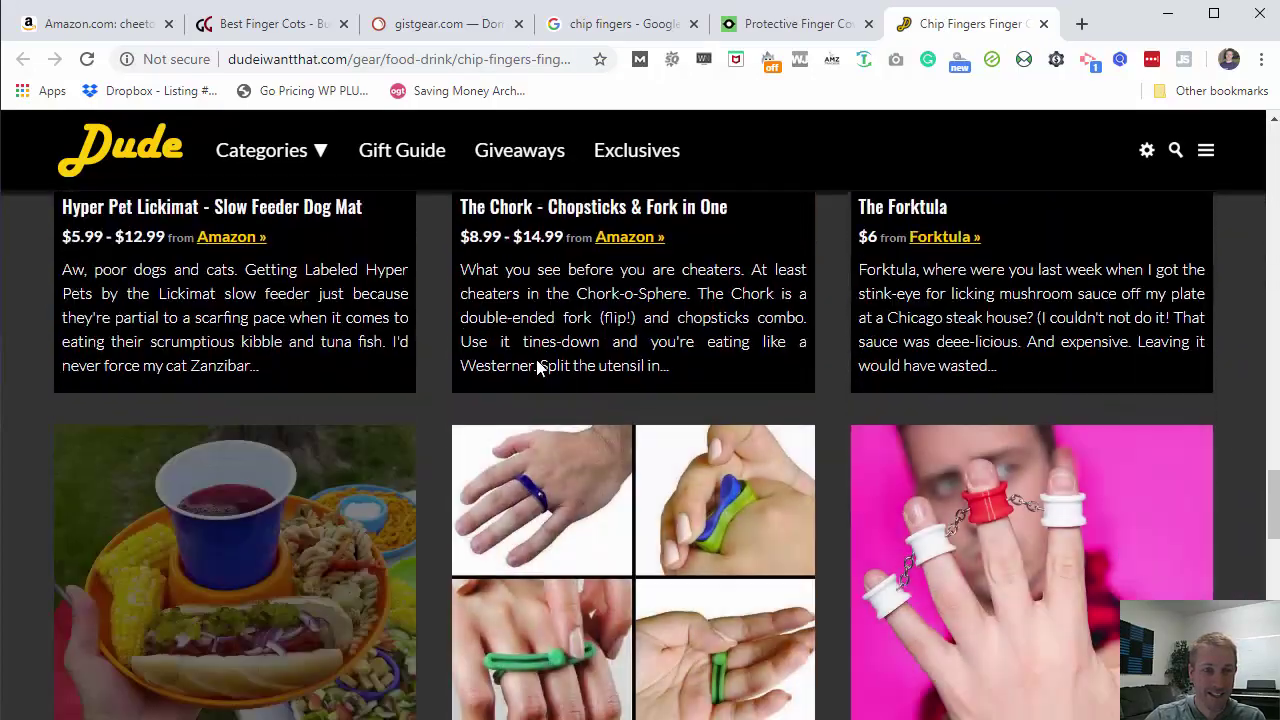
{"action": "scroll", "coordinate": [538, 360], "scroll_direction": "up", "scroll_amount": 20}
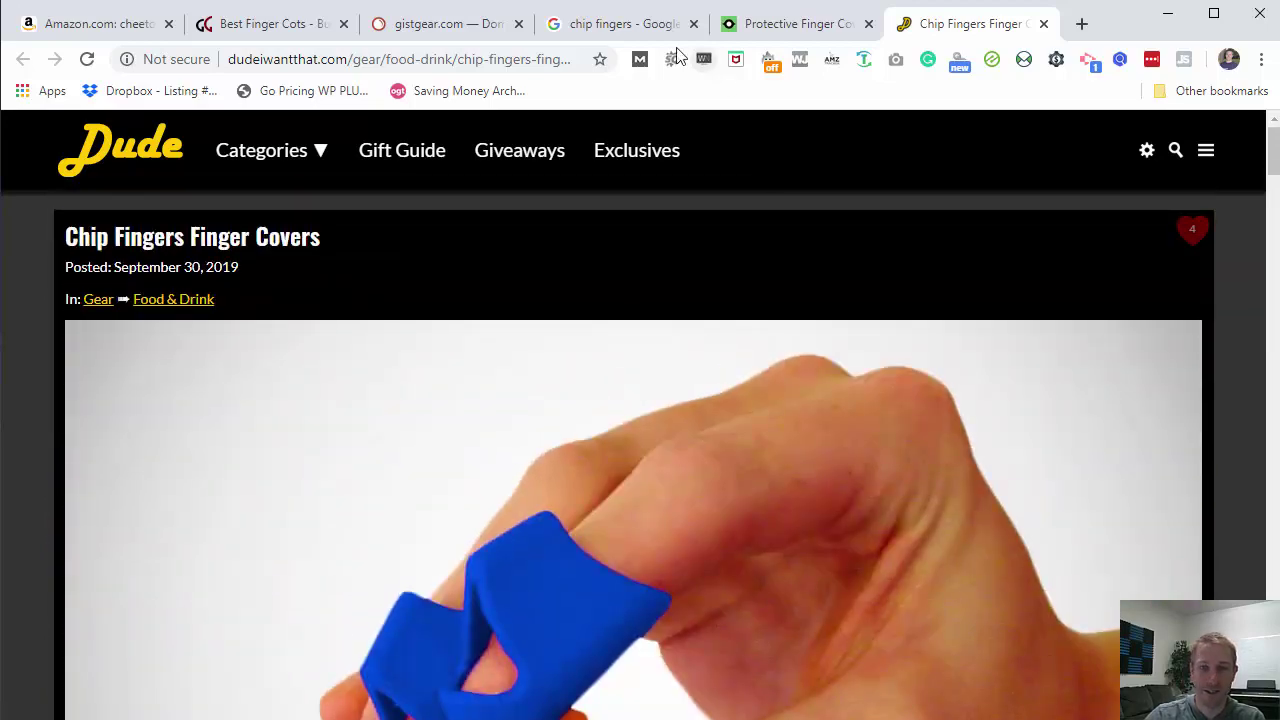
{"action": "left_click", "coordinate": [446, 24]}
{"action": "scroll", "coordinate": [829, 331], "scroll_direction": "up", "scroll_amount": 3}
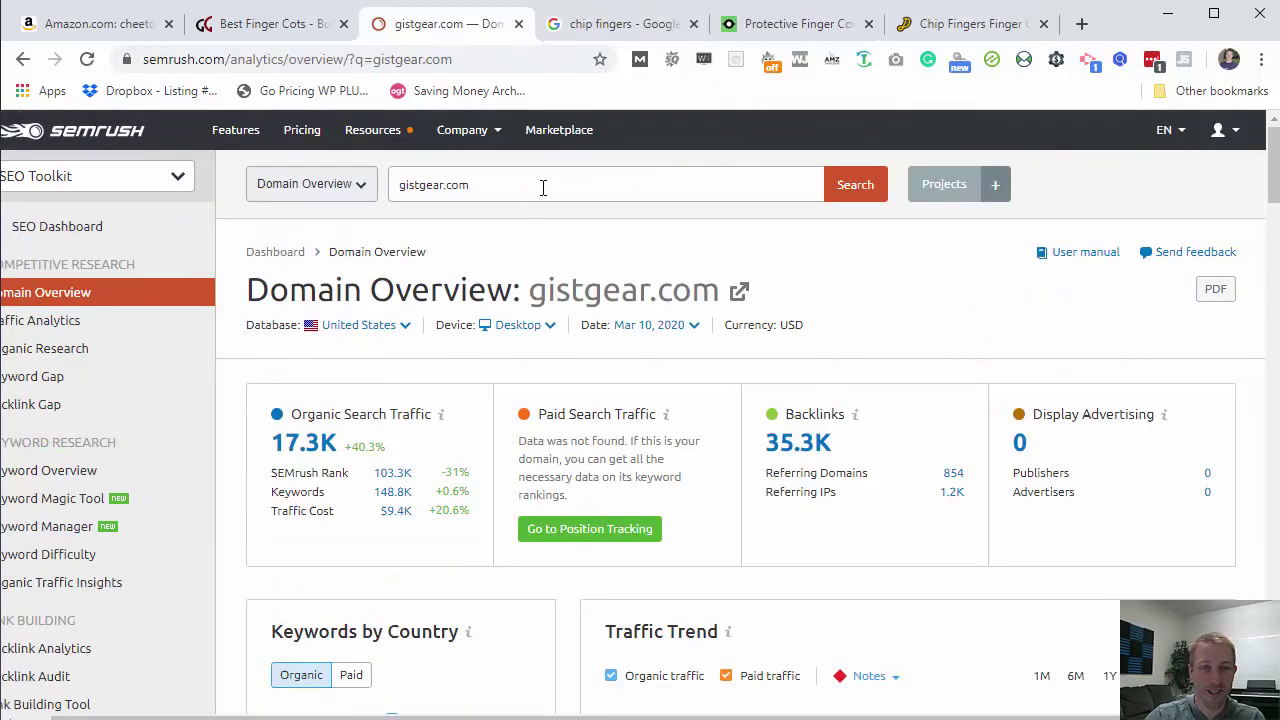
{"action": "triple_click", "coordinate": [543, 187]}
{"action": "key", "text": "ctrl+v"}
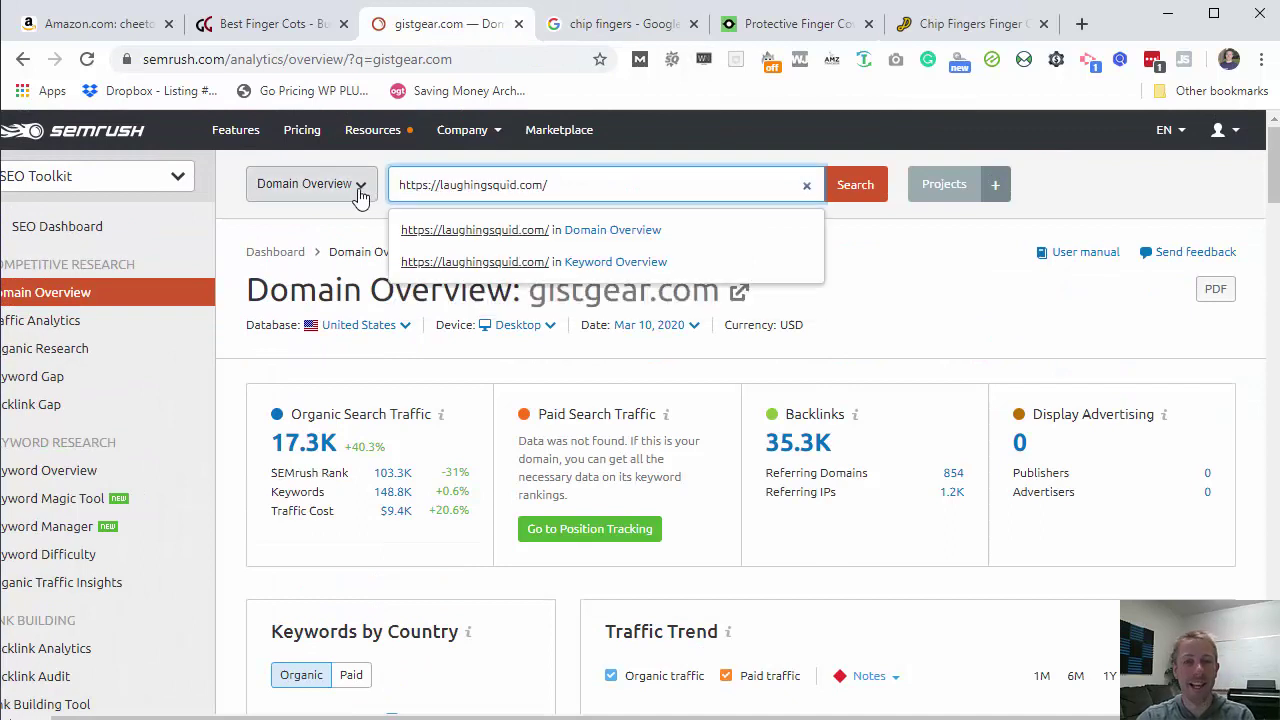
{"action": "key", "text": "Return"}
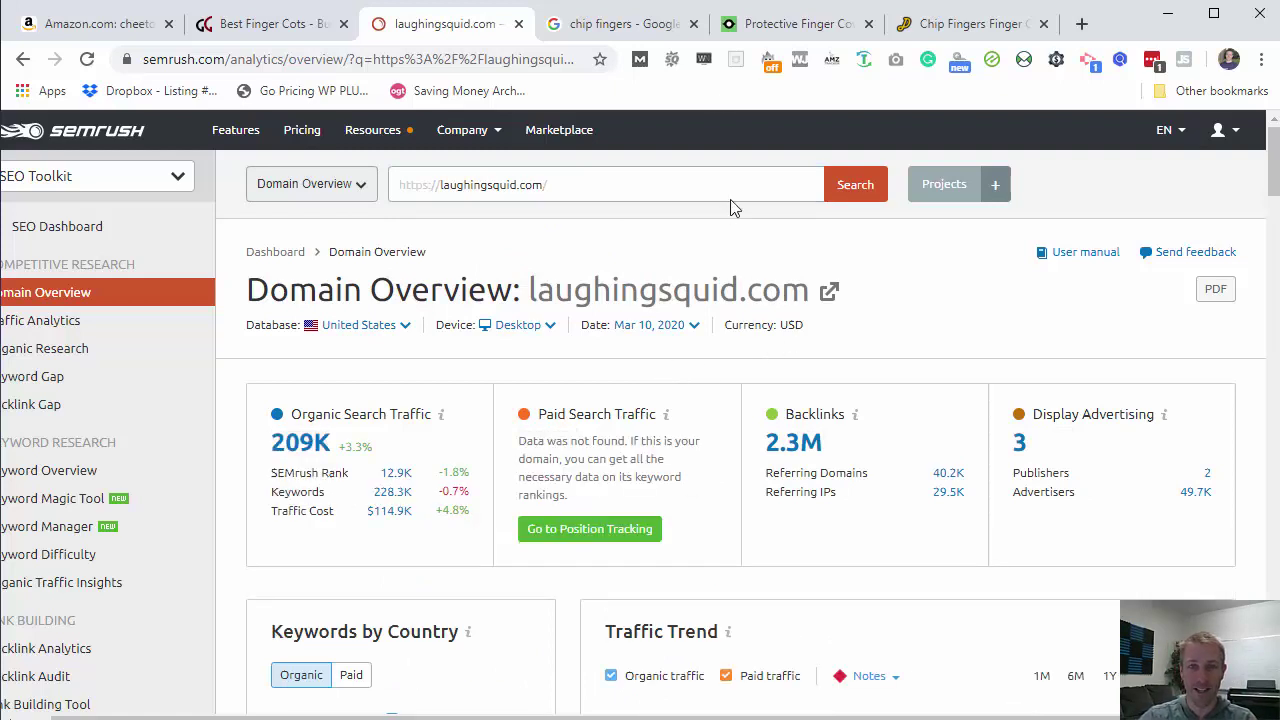
- Open Laughing Squid's homepage from the finger covers article and look through its latest posts
{"action": "left_click", "coordinate": [780, 23]}
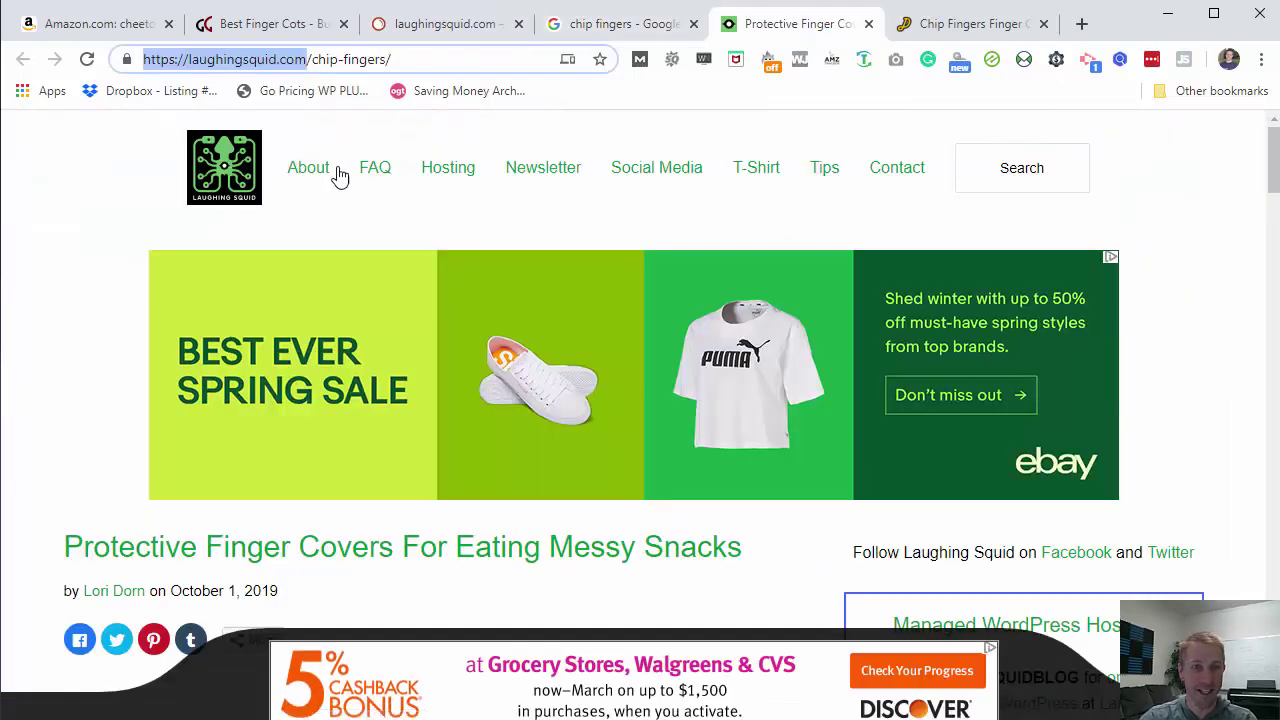
{"action": "left_click", "coordinate": [233, 178]}
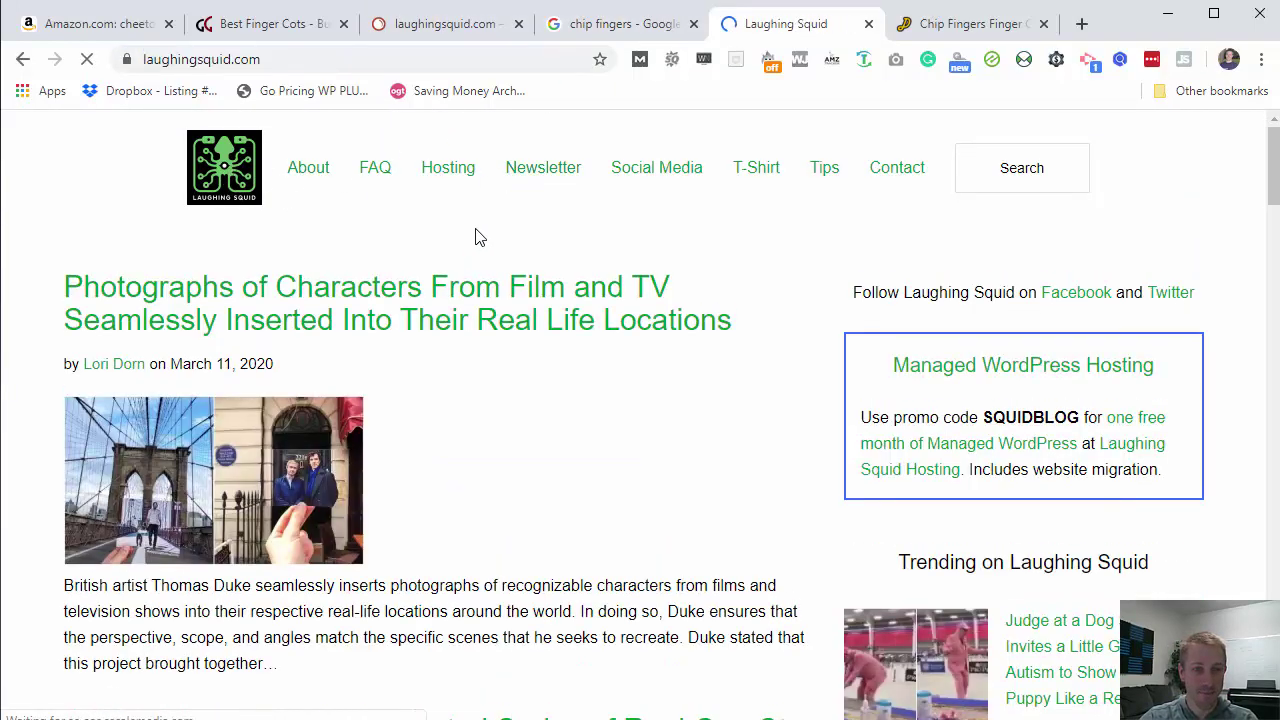
{"action": "scroll", "coordinate": [470, 258], "scroll_direction": "down", "scroll_amount": 1}
{"action": "scroll", "coordinate": [452, 322], "scroll_direction": "down", "scroll_amount": 5}
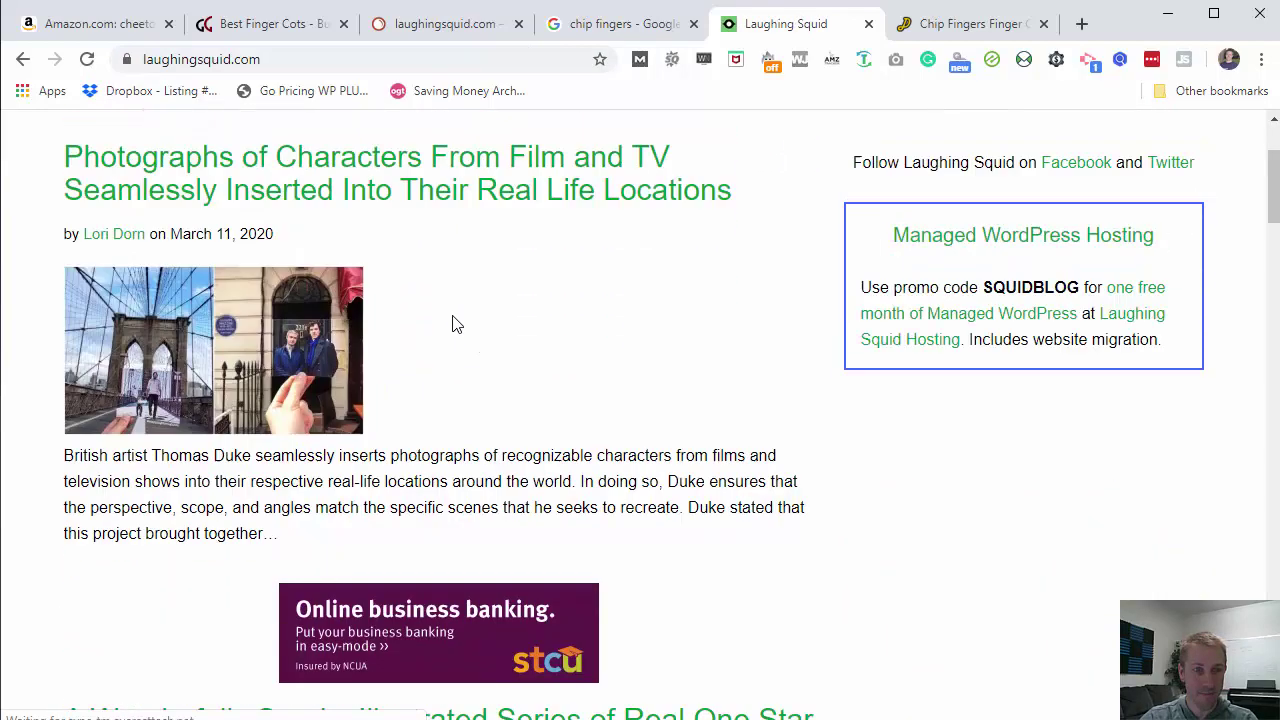
{"action": "scroll", "coordinate": [449, 321], "scroll_direction": "down", "scroll_amount": 5}
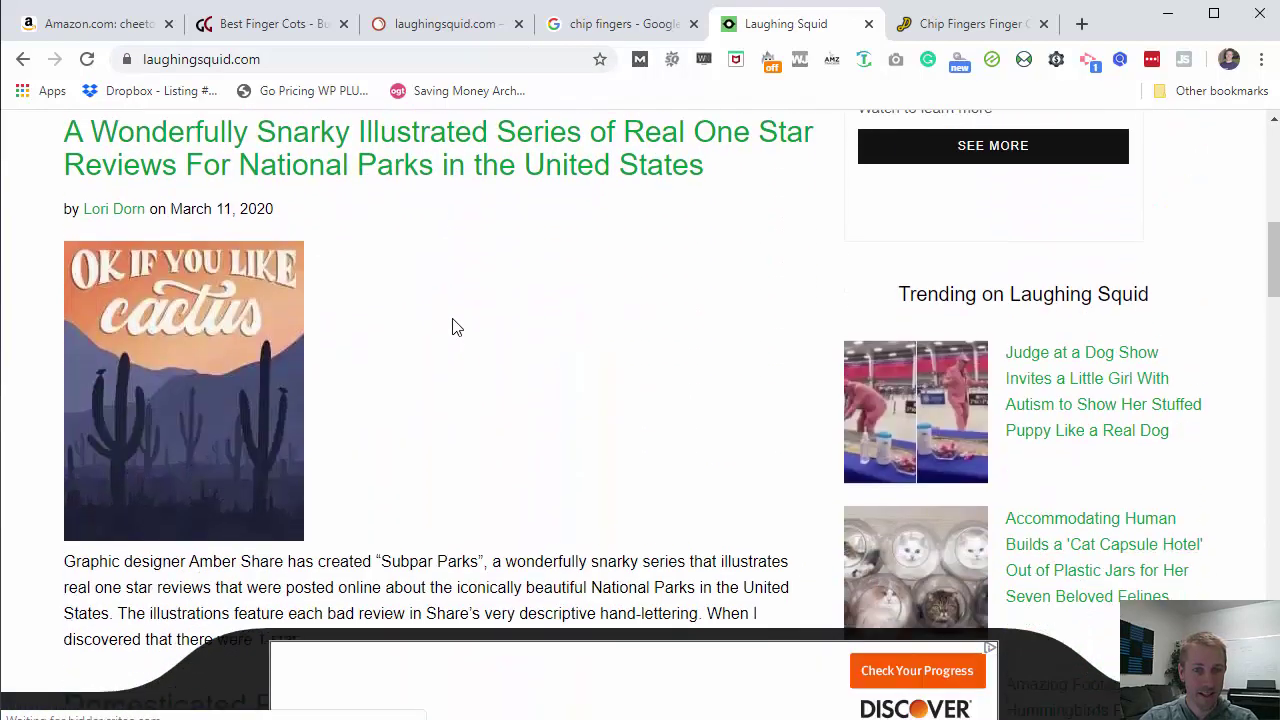
{"action": "scroll", "coordinate": [455, 327], "scroll_direction": "up", "scroll_amount": 7}
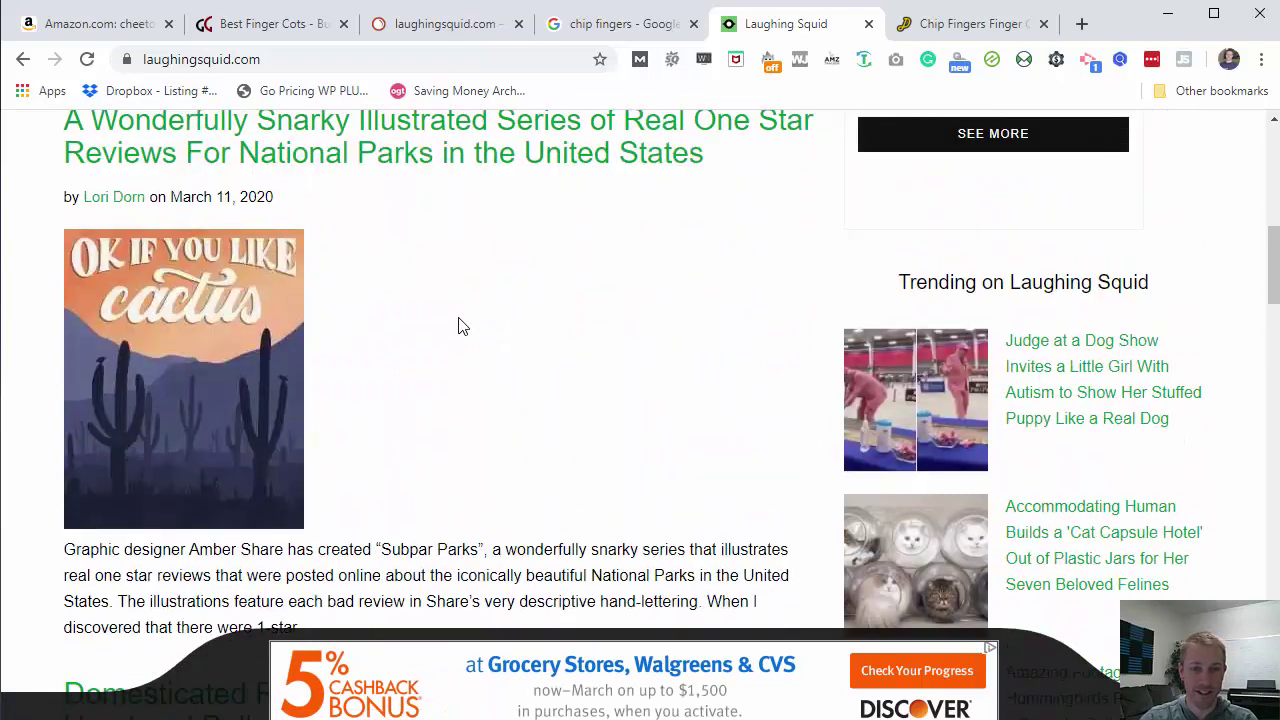
- Examine the SEMrush overview of laughingsquid.com, covering its traffic trend, top organic keywords, position distribution and main organic competitors
{"action": "left_click", "coordinate": [435, 23]}
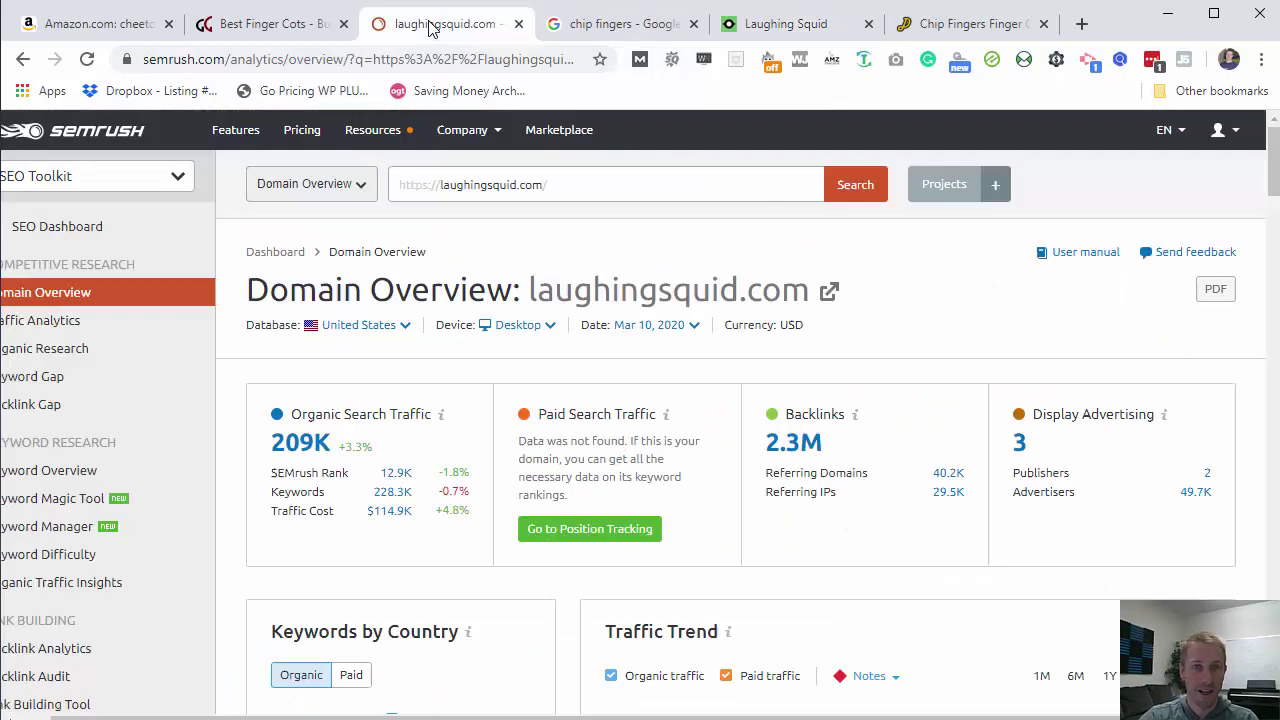
{"action": "scroll", "coordinate": [658, 347], "scroll_direction": "down", "scroll_amount": 2}
{"action": "scroll", "coordinate": [658, 347], "scroll_direction": "down", "scroll_amount": 1}
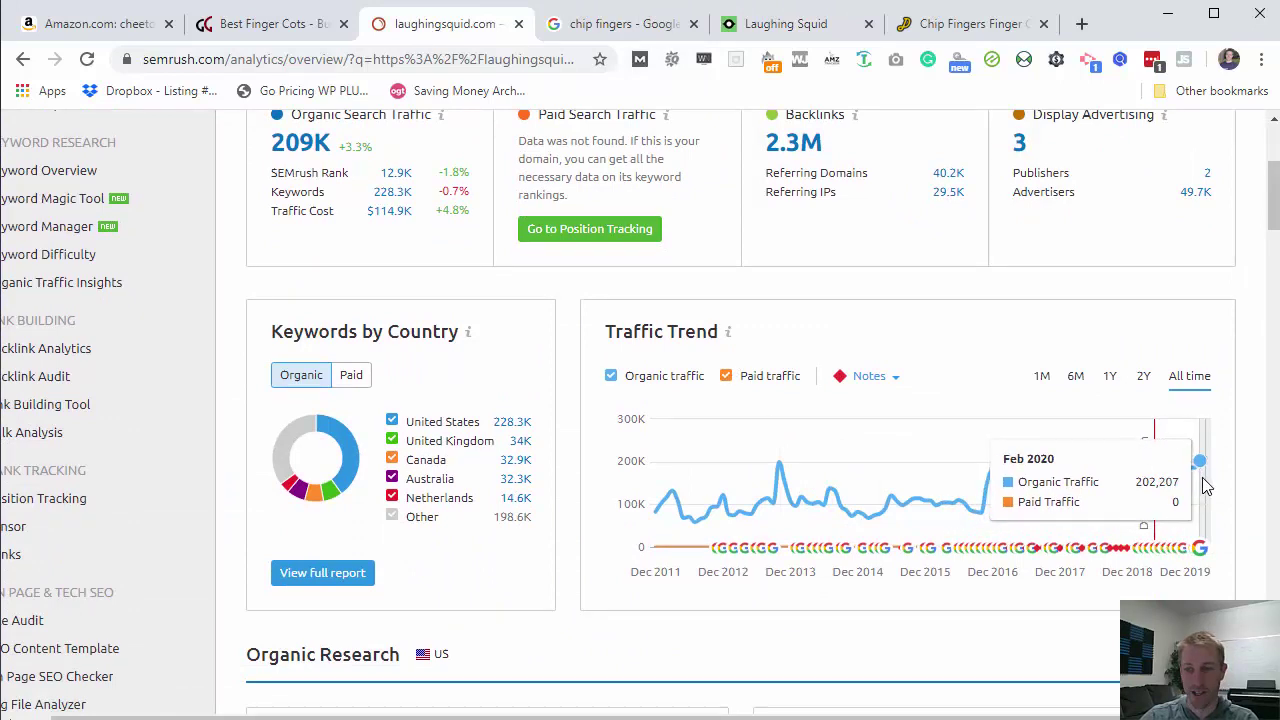
{"action": "scroll", "coordinate": [946, 423], "scroll_direction": "down", "scroll_amount": 3}
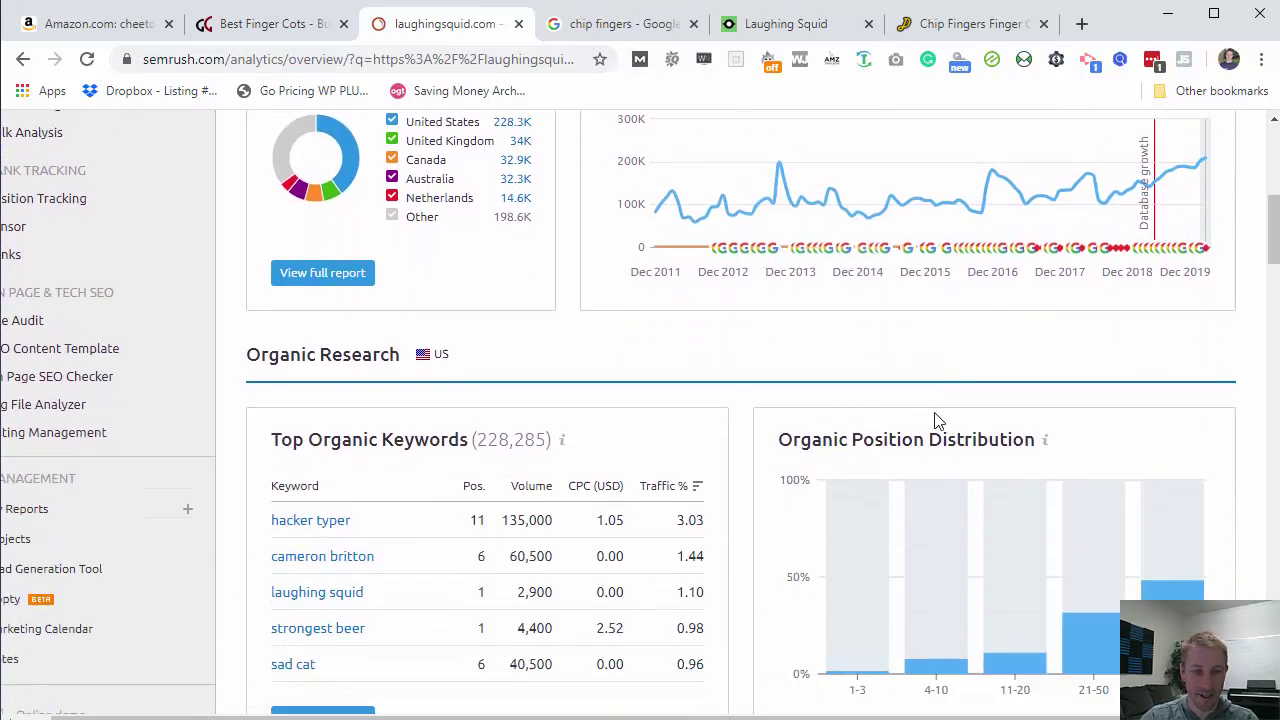
{"action": "scroll", "coordinate": [420, 452], "scroll_direction": "down", "scroll_amount": 1}
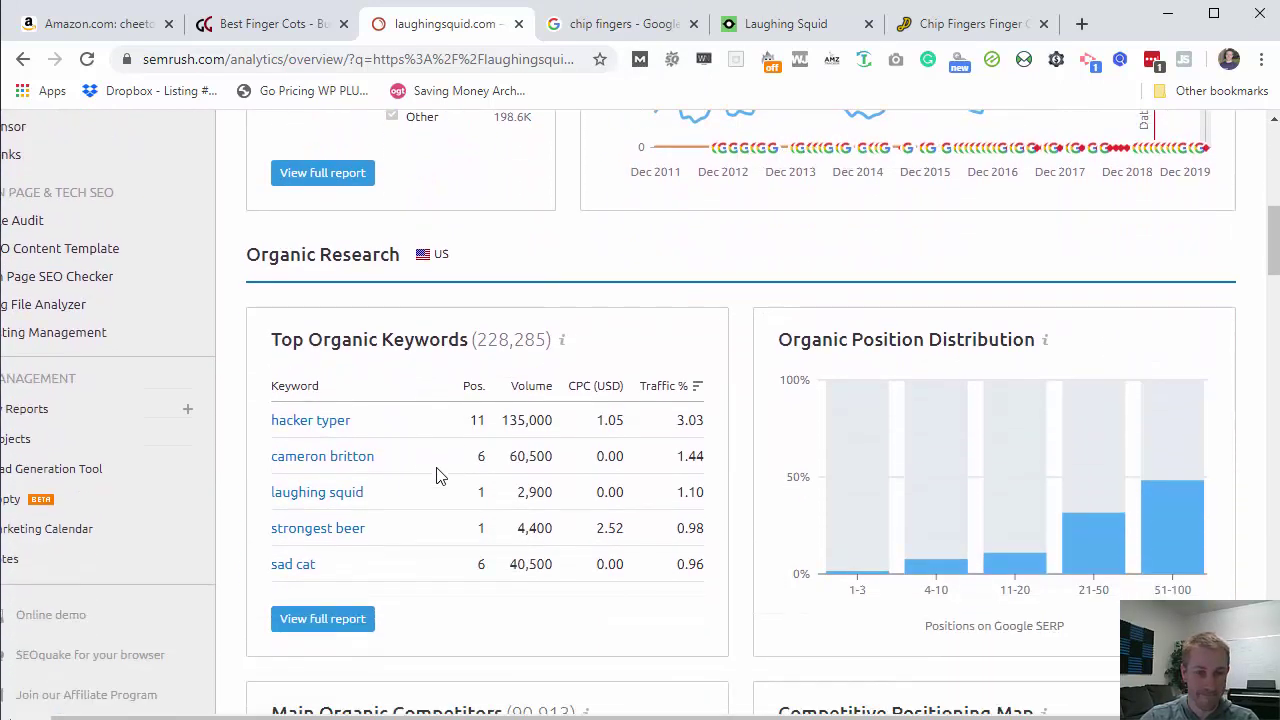
{"action": "scroll", "coordinate": [436, 476], "scroll_direction": "down", "scroll_amount": 1}
{"action": "scroll", "coordinate": [365, 385], "scroll_direction": "down", "scroll_amount": 2}
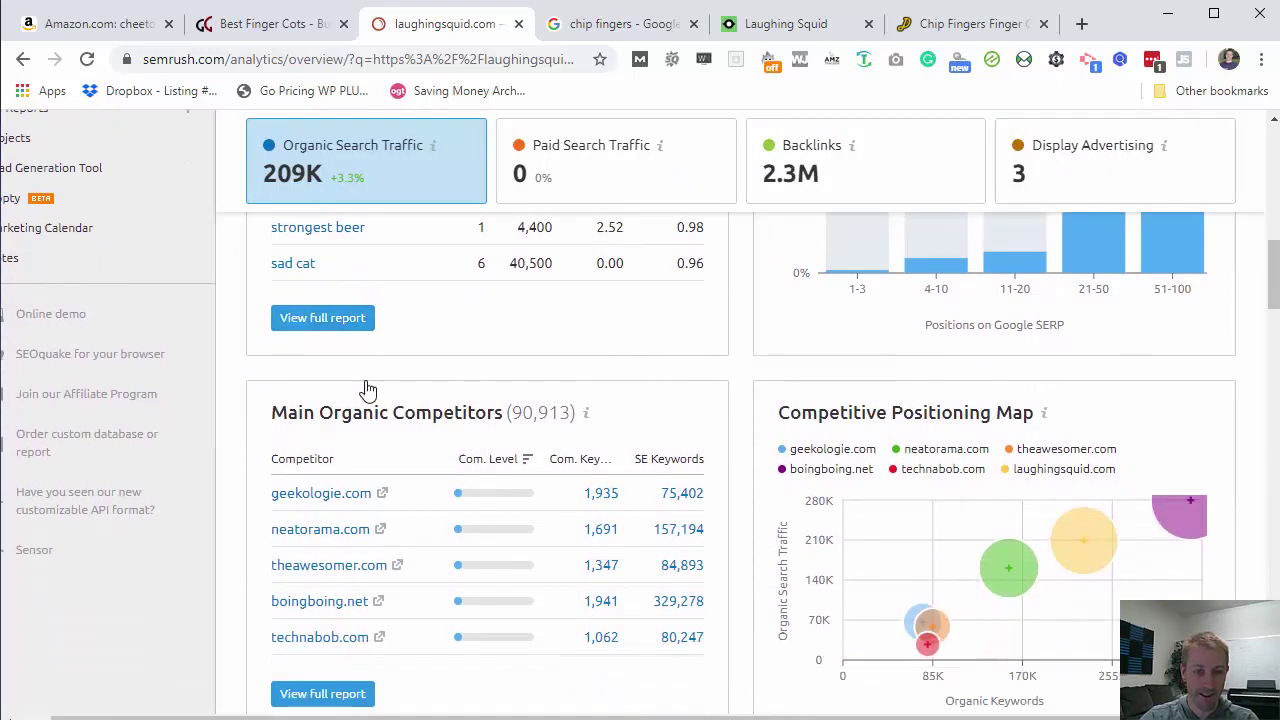
{"action": "scroll", "coordinate": [365, 388], "scroll_direction": "down", "scroll_amount": 1}
{"action": "scroll", "coordinate": [429, 457], "scroll_direction": "up", "scroll_amount": 5}
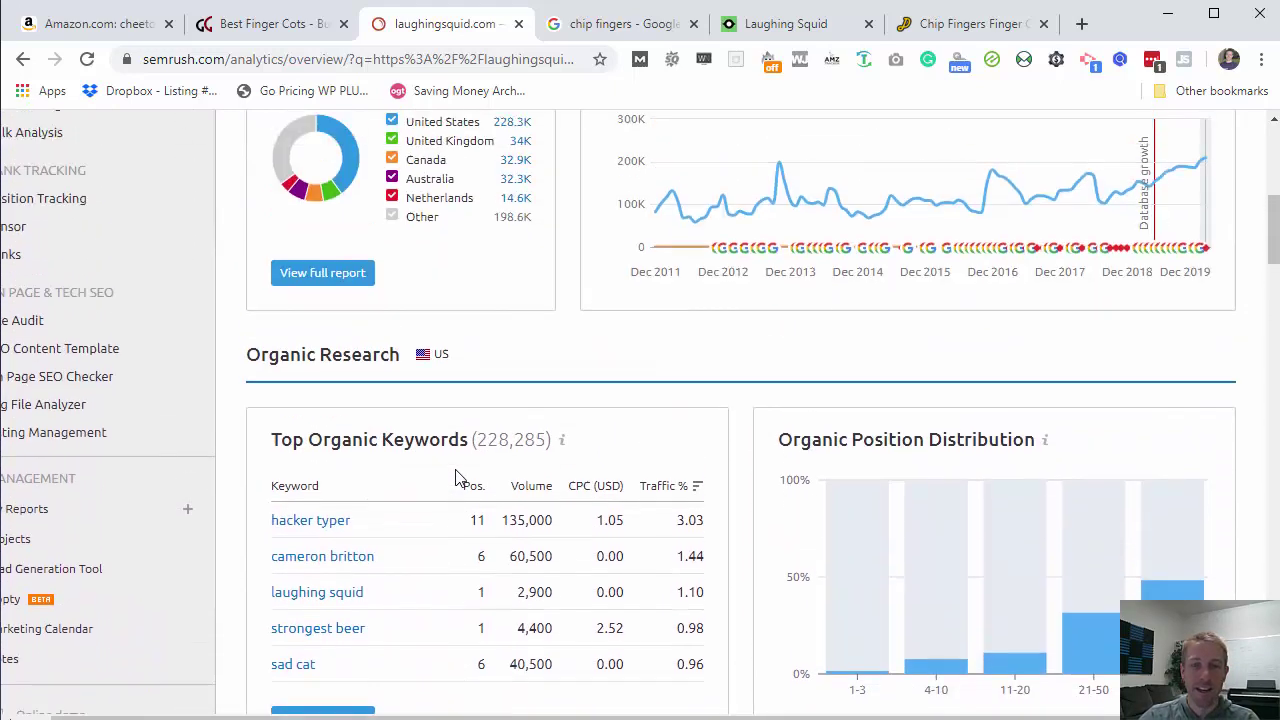
{"action": "scroll", "coordinate": [868, 466], "scroll_direction": "up", "scroll_amount": 6}
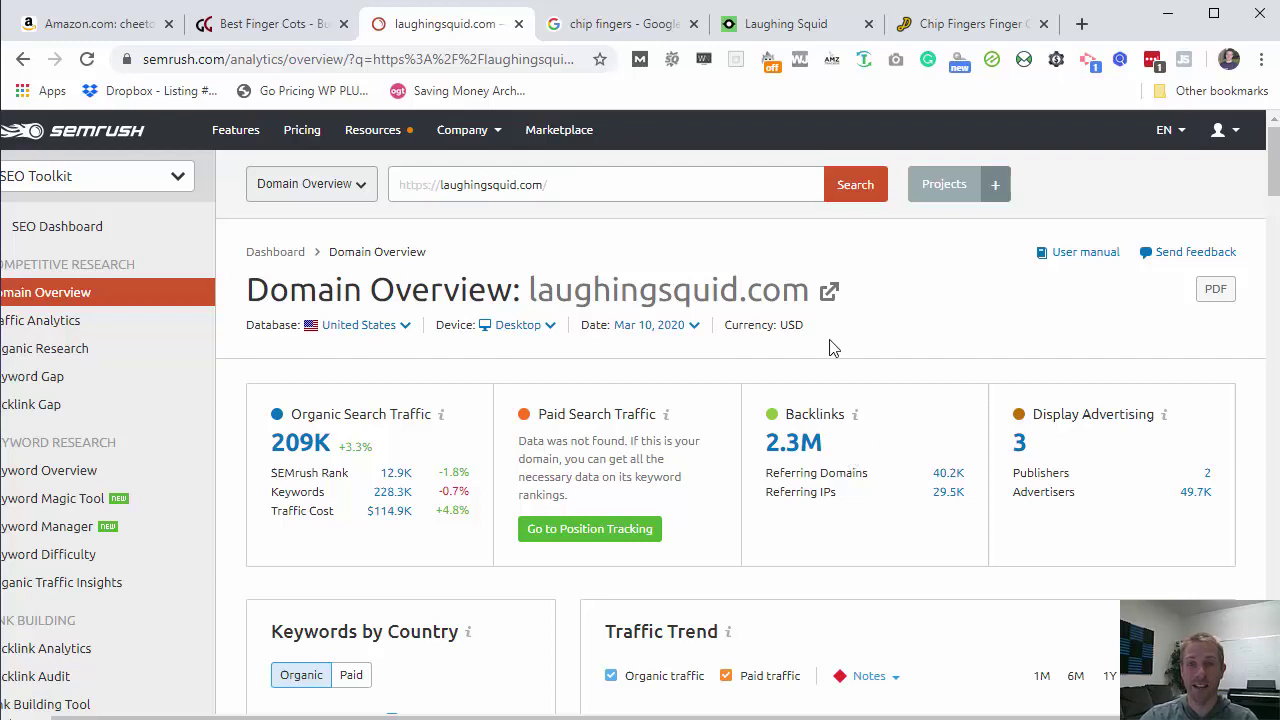
- Review the top of Laughing Squid's homepage and return to its "Protective Finger Covers For Eating Messy Snacks" article
{"action": "left_click", "coordinate": [776, 32]}
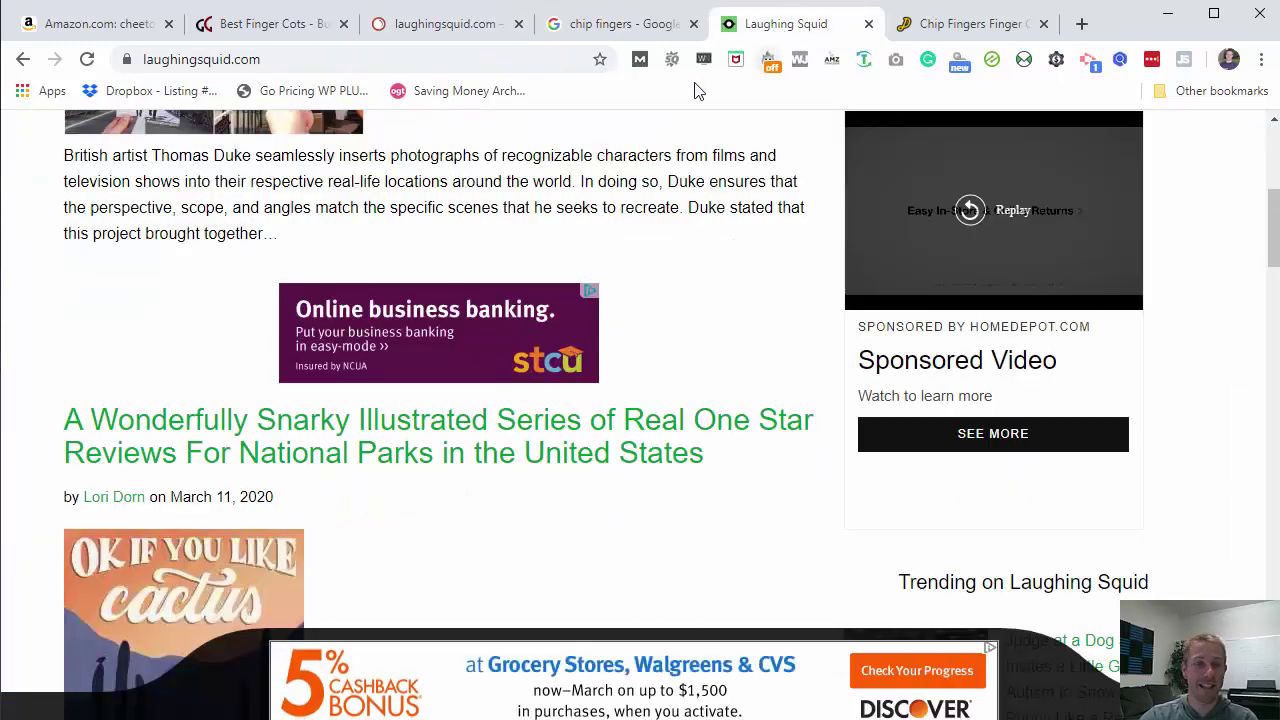
{"action": "scroll", "coordinate": [749, 257], "scroll_direction": "up", "scroll_amount": 5}
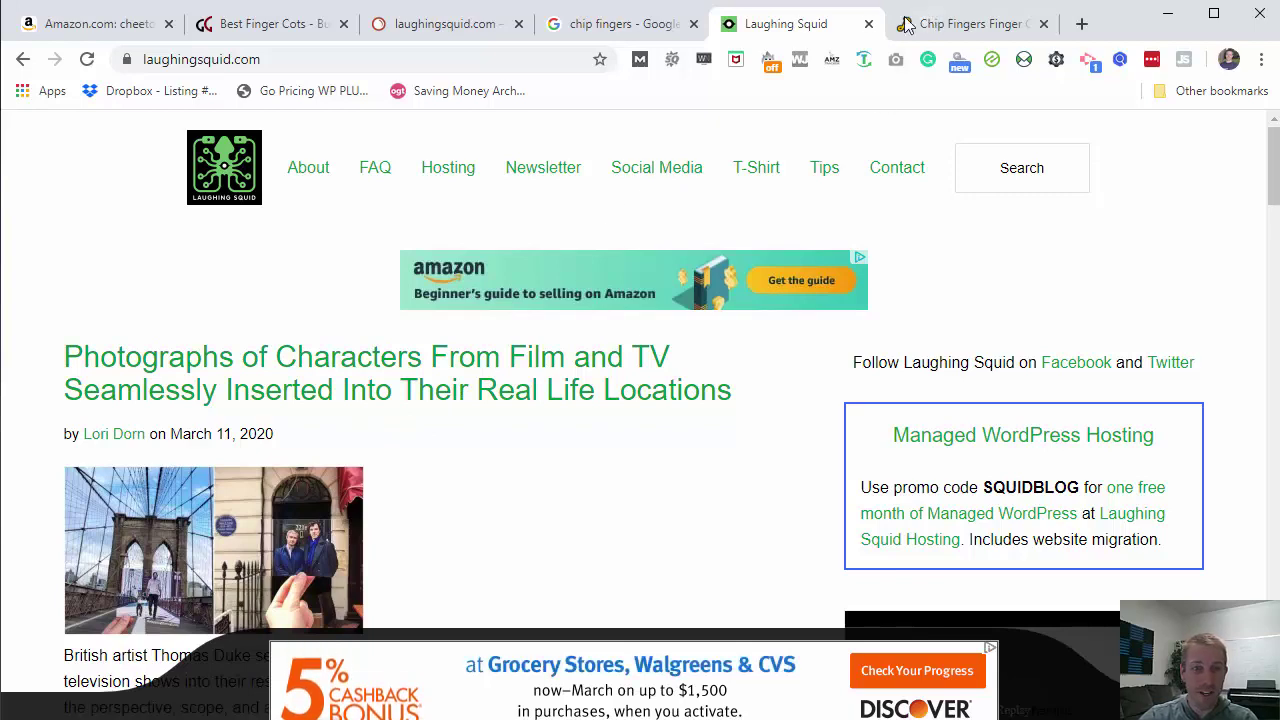
{"action": "left_click", "coordinate": [18, 64]}
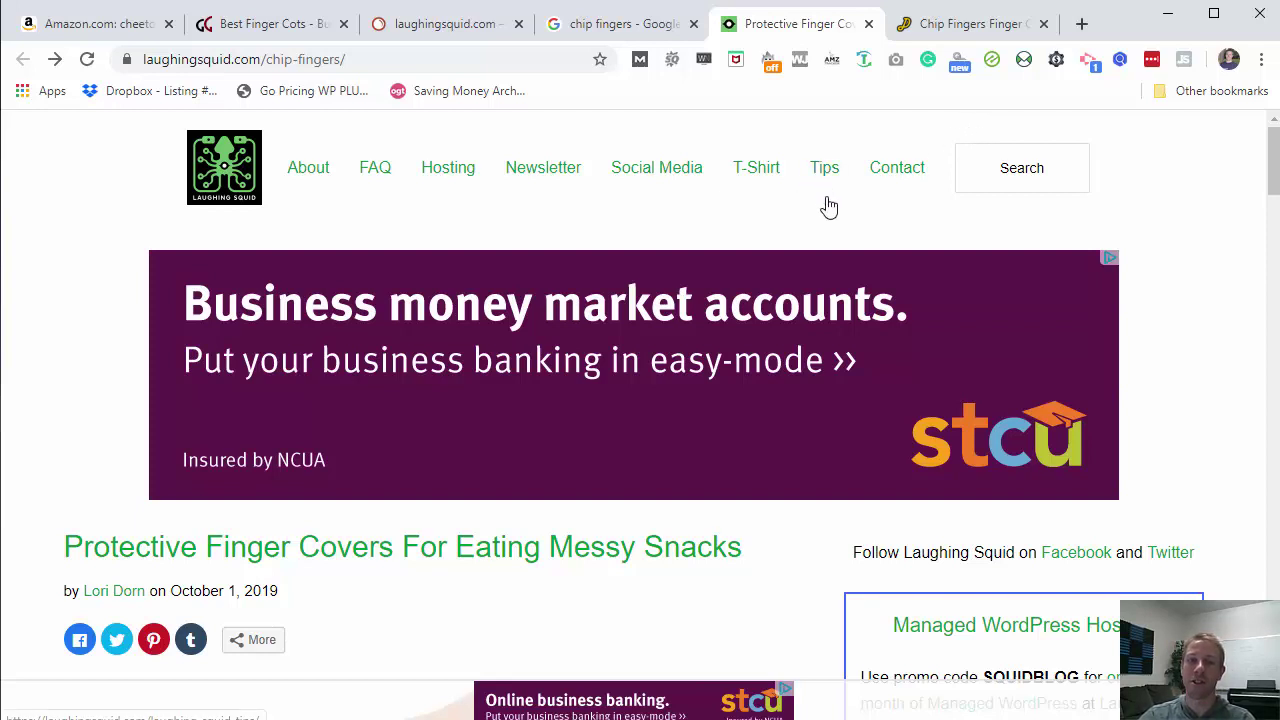
- Look through the Amazon results for "cheetos fingers", comparing the finger covers, finger cots, Trongs and food tongs on offer
{"action": "left_click", "coordinate": [130, 35]}
{"action": "scroll", "coordinate": [549, 466], "scroll_direction": "down", "scroll_amount": 5}
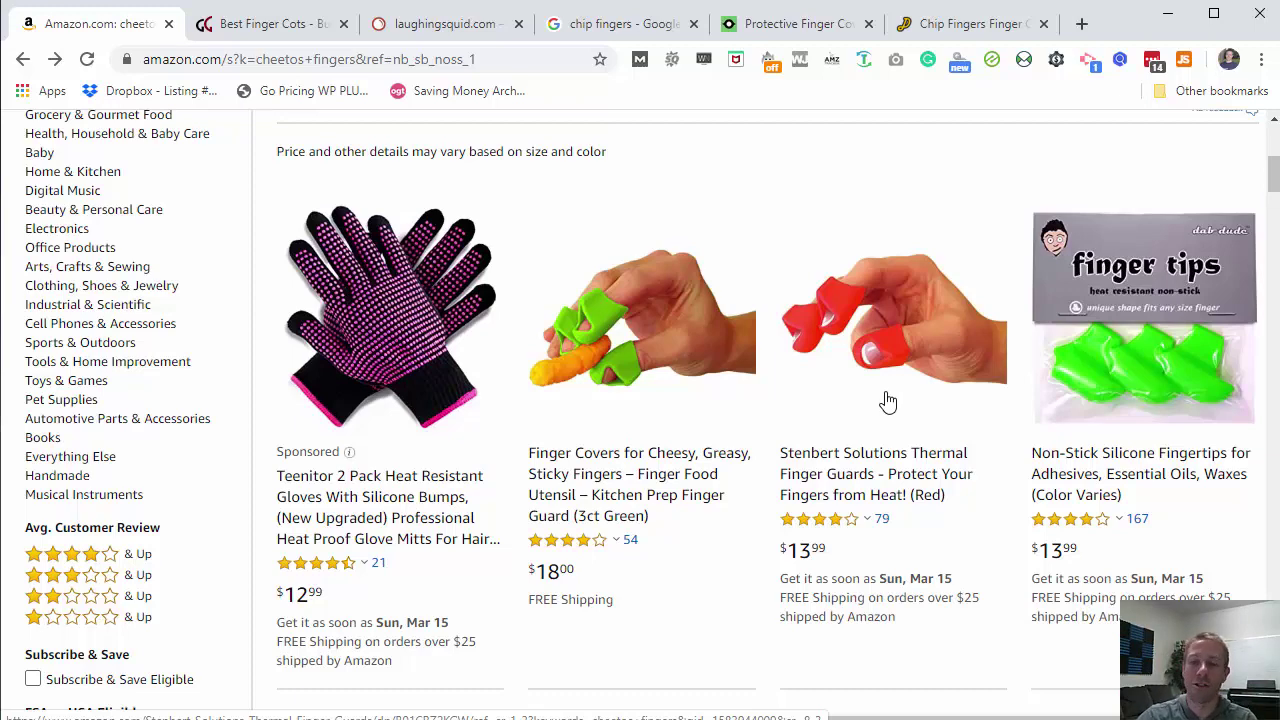
{"action": "scroll", "coordinate": [888, 401], "scroll_direction": "down", "scroll_amount": 3}
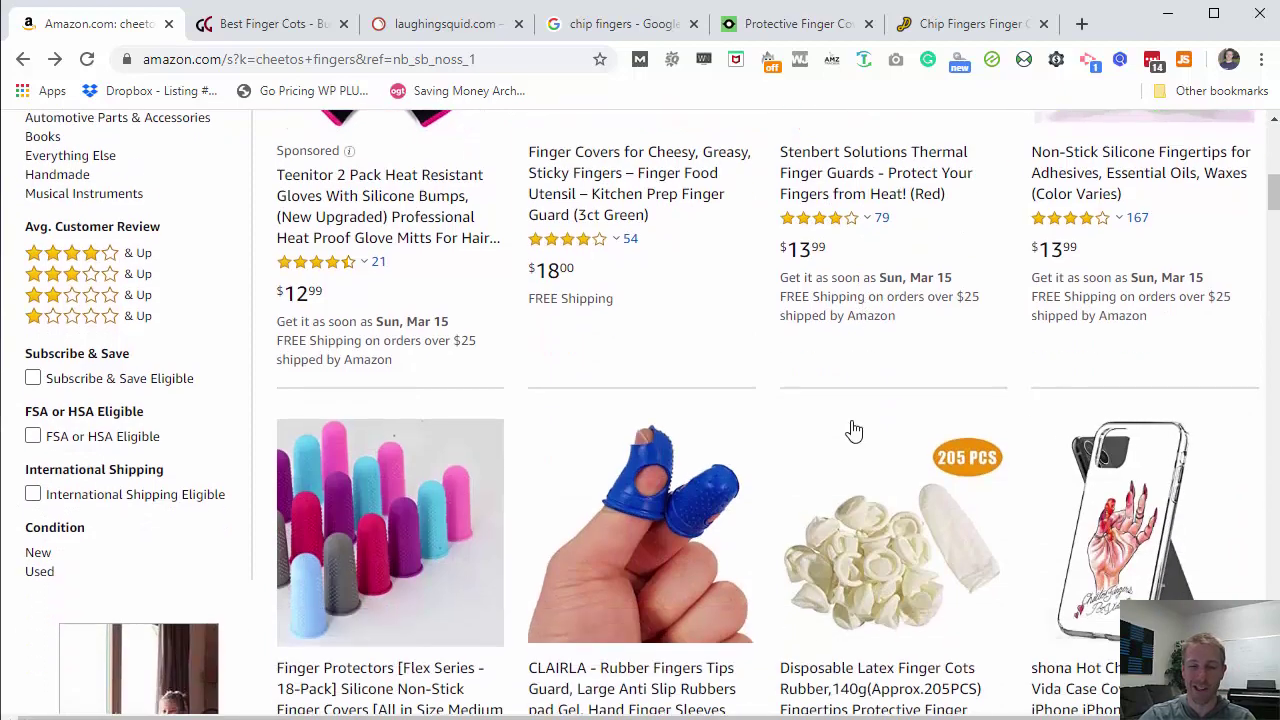
{"action": "scroll", "coordinate": [853, 430], "scroll_direction": "down", "scroll_amount": 4}
{"action": "scroll", "coordinate": [520, 545], "scroll_direction": "down", "scroll_amount": 3}
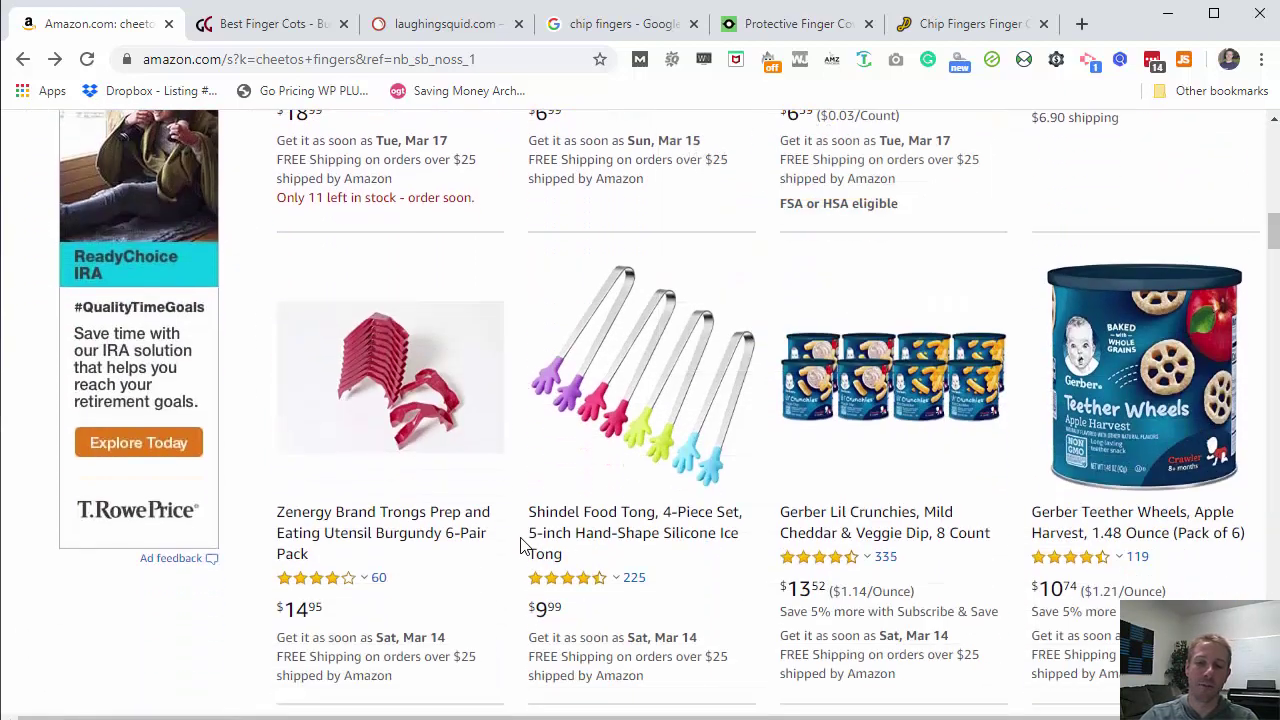
{"action": "scroll", "coordinate": [520, 545], "scroll_direction": "down", "scroll_amount": 2}
{"action": "scroll", "coordinate": [523, 543], "scroll_direction": "up", "scroll_amount": 2}
{"action": "scroll", "coordinate": [660, 500], "scroll_direction": "up", "scroll_amount": 1}
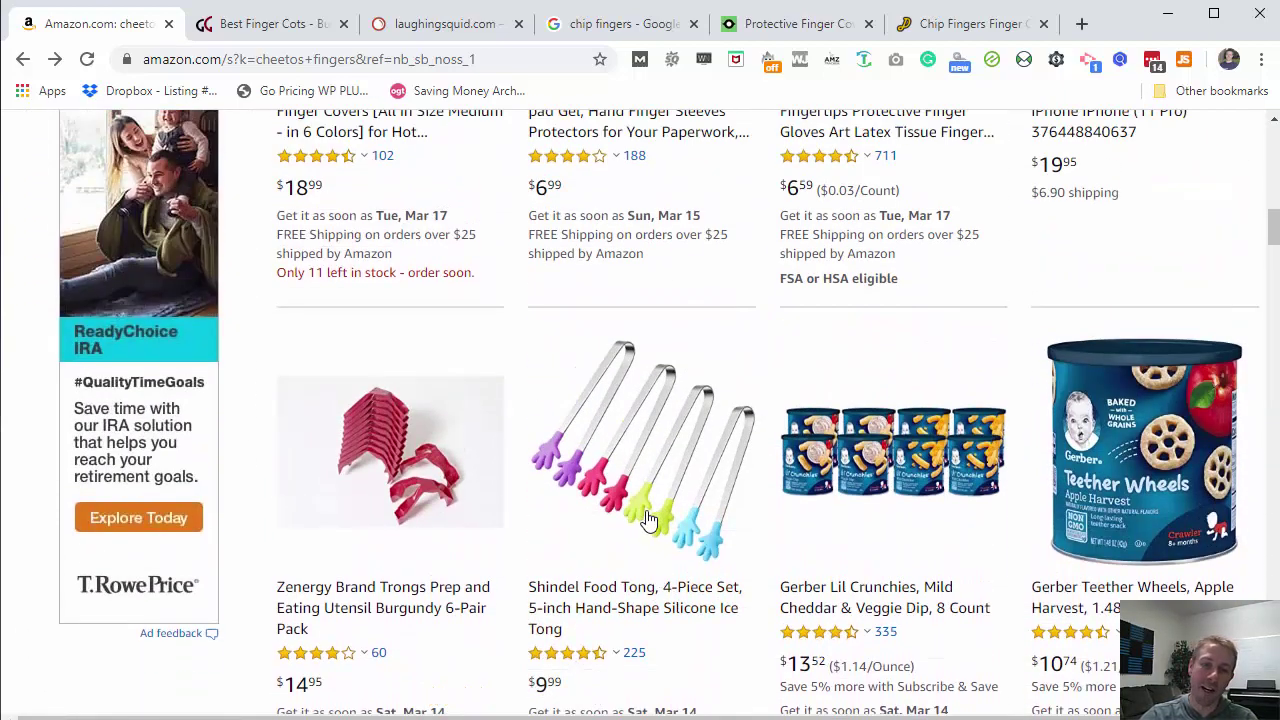
{"action": "scroll", "coordinate": [640, 525], "scroll_direction": "up", "scroll_amount": 1}
{"action": "scroll", "coordinate": [645, 540], "scroll_direction": "down", "scroll_amount": 1}
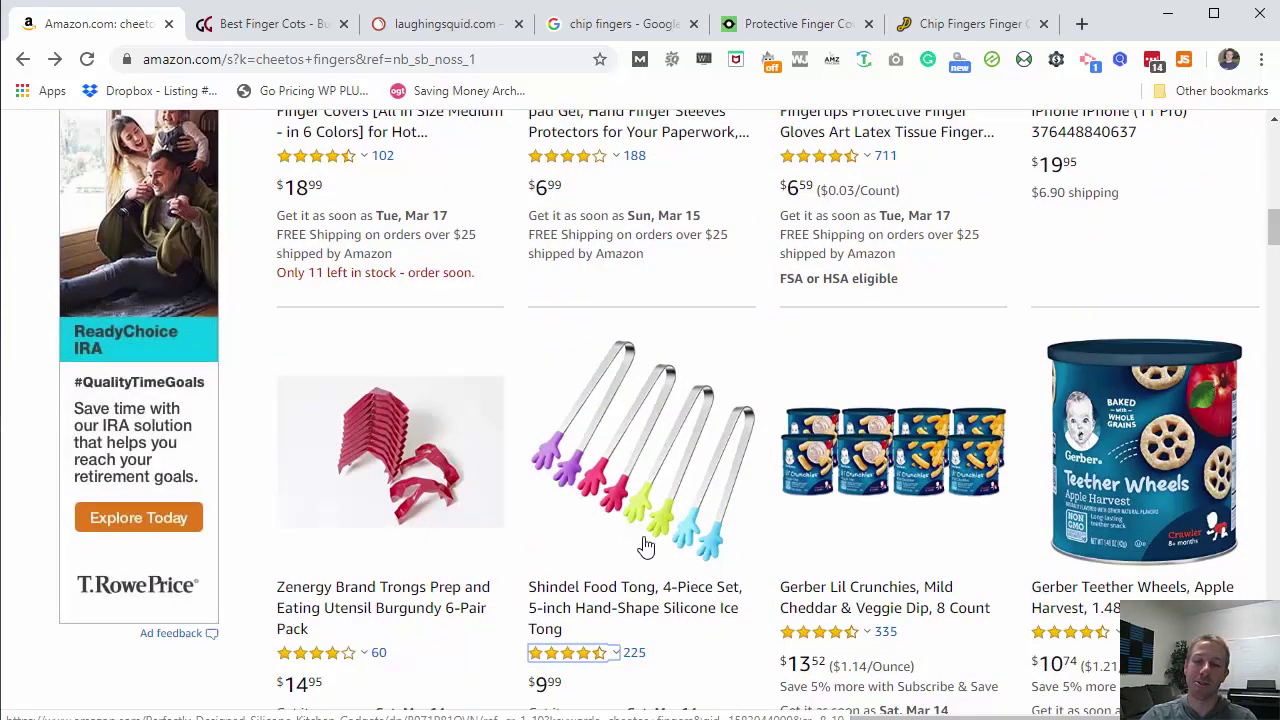
{"action": "scroll", "coordinate": [688, 415], "scroll_direction": "up", "scroll_amount": 3}
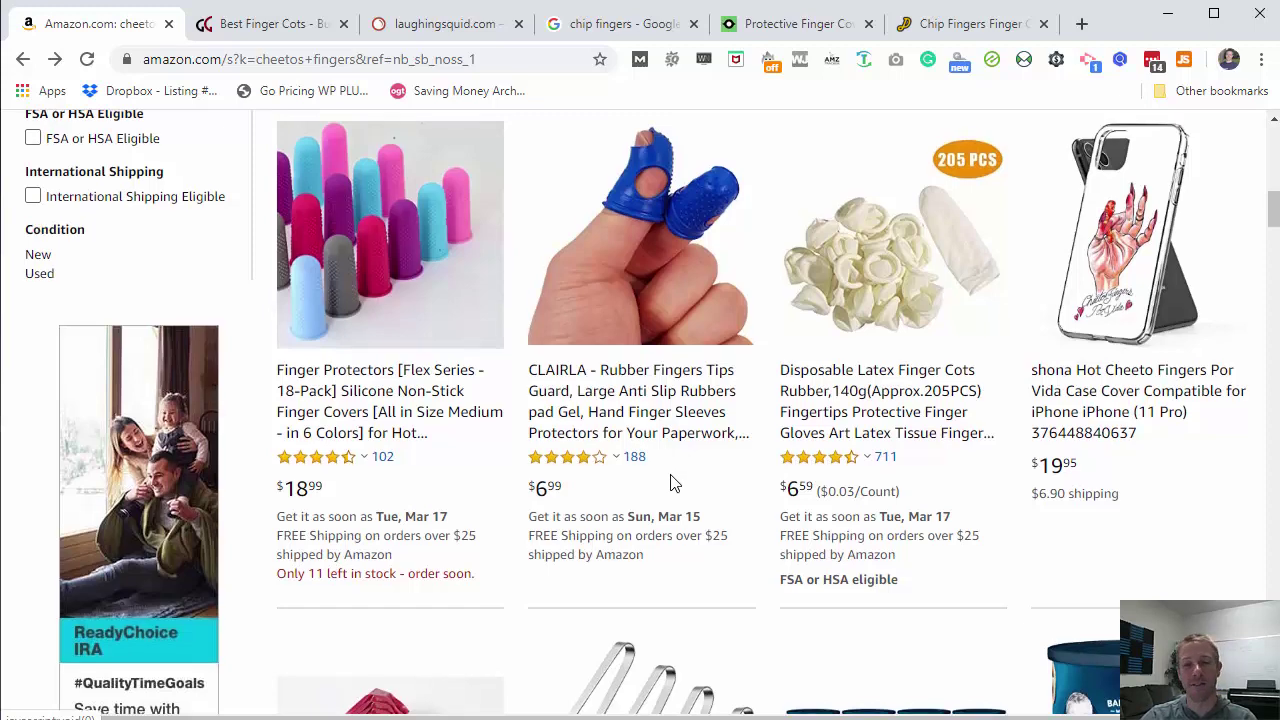
{"action": "scroll", "coordinate": [670, 482], "scroll_direction": "up", "scroll_amount": 2}
{"action": "scroll", "coordinate": [703, 502], "scroll_direction": "up", "scroll_amount": 7}
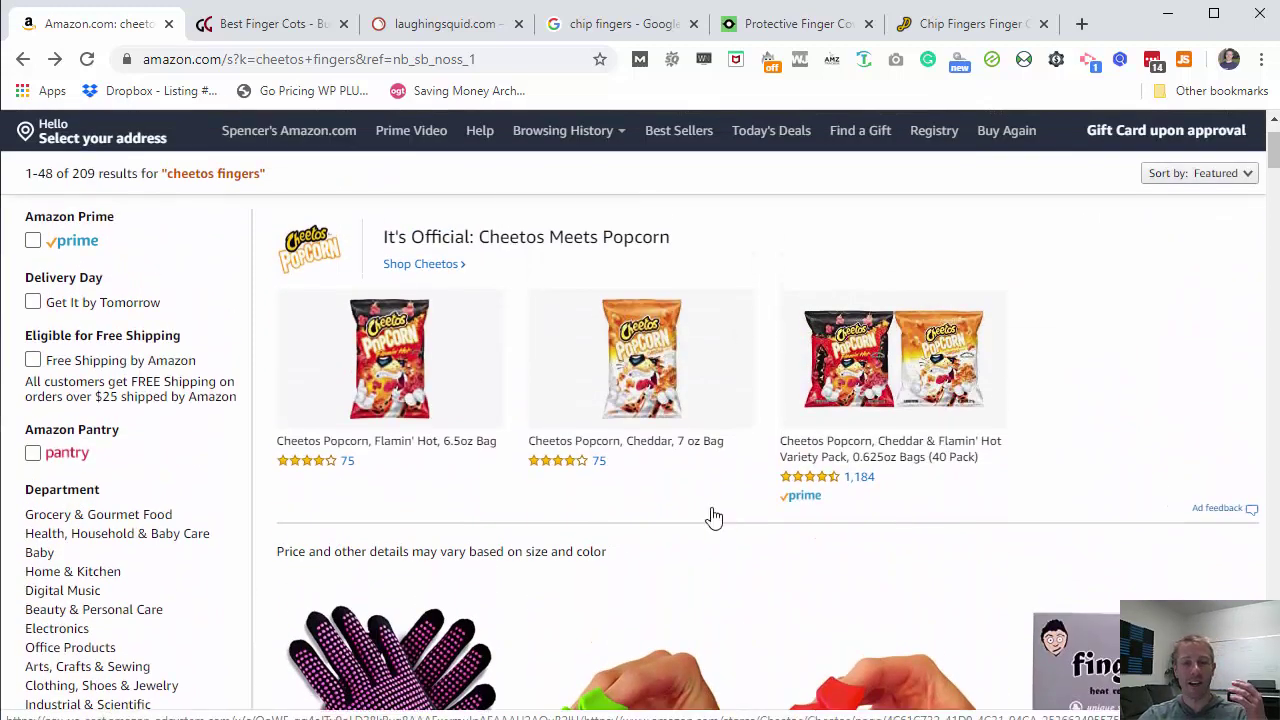
- Check JungleScout's sales and revenue estimates for the "cheetos fingers" products, including ChipFingers and Finger Protectors, and close the report
{"action": "scroll", "coordinate": [709, 517], "scroll_direction": "down", "scroll_amount": 4}
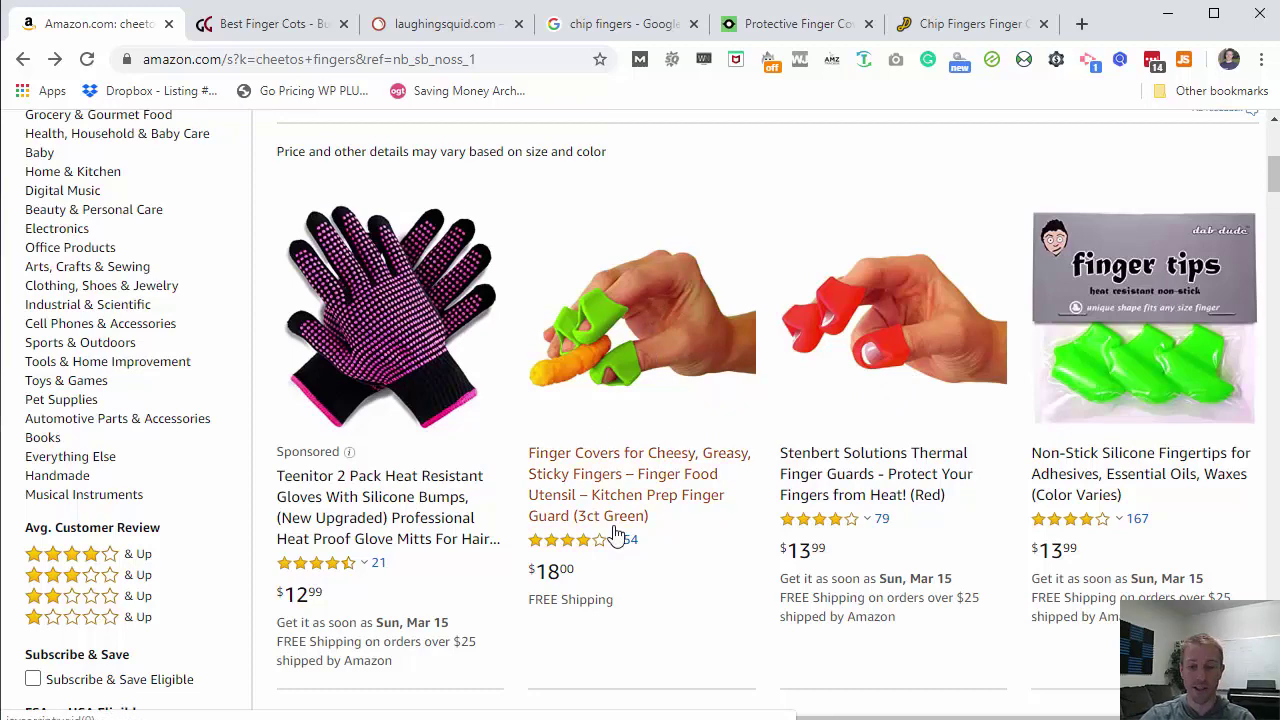
{"action": "left_click", "coordinate": [1185, 63]}
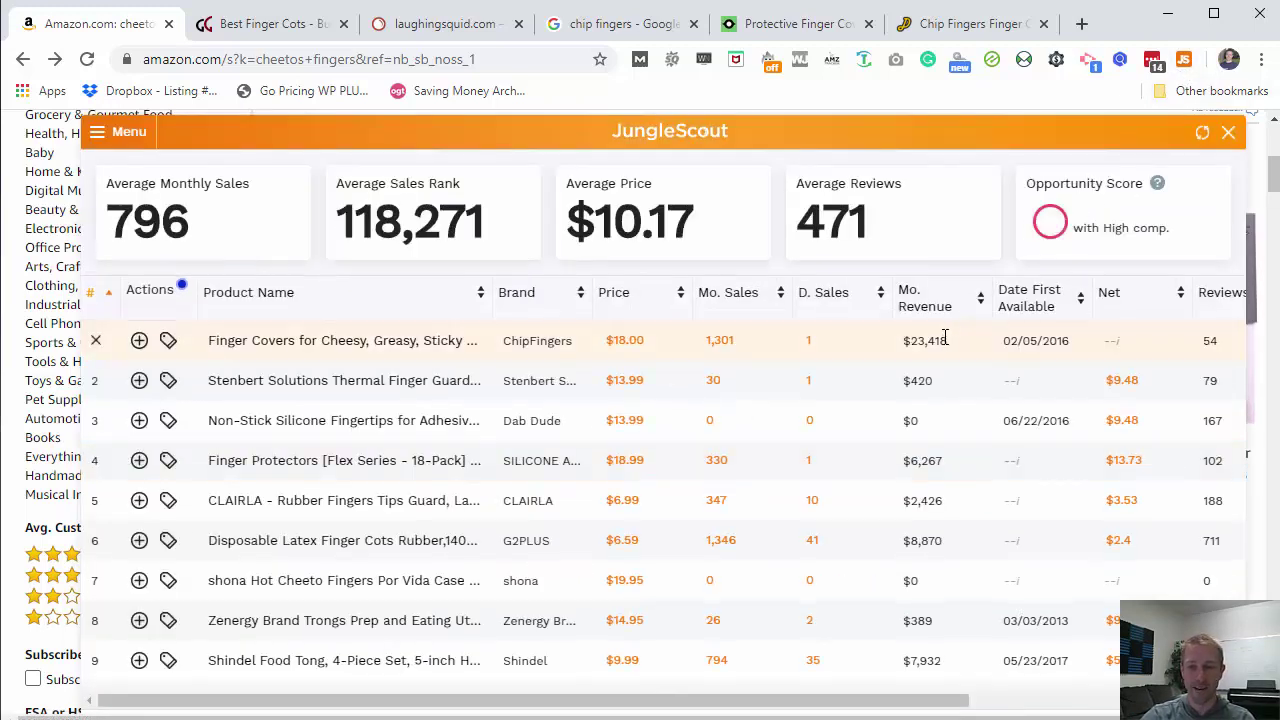
{"action": "mouse_move", "coordinate": [372, 347]}
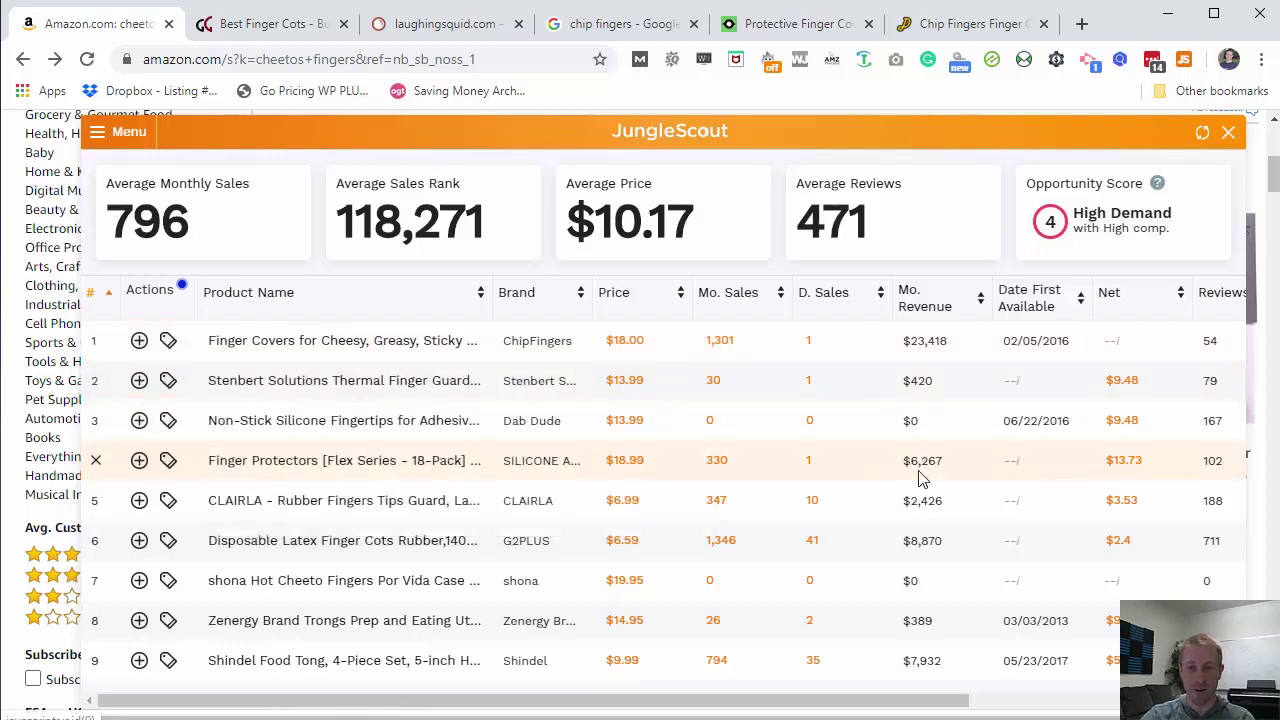
{"action": "mouse_move", "coordinate": [402, 468]}
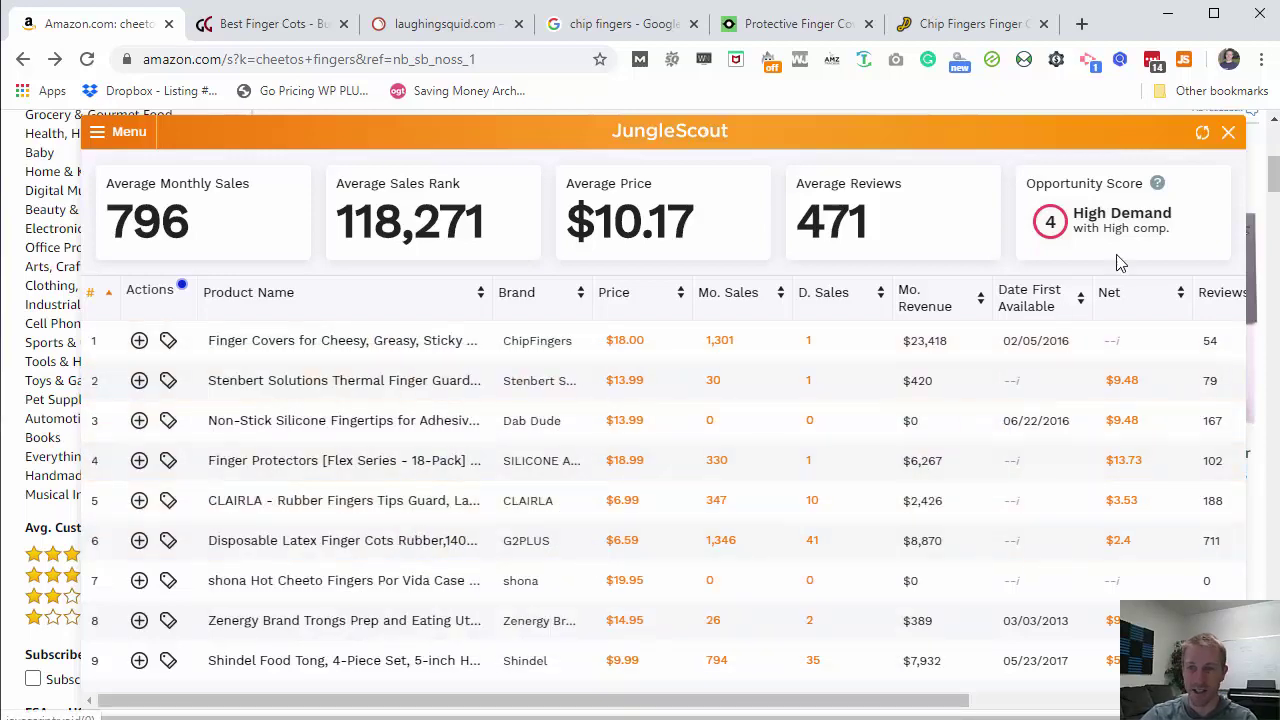
{"action": "left_click", "coordinate": [1231, 138]}
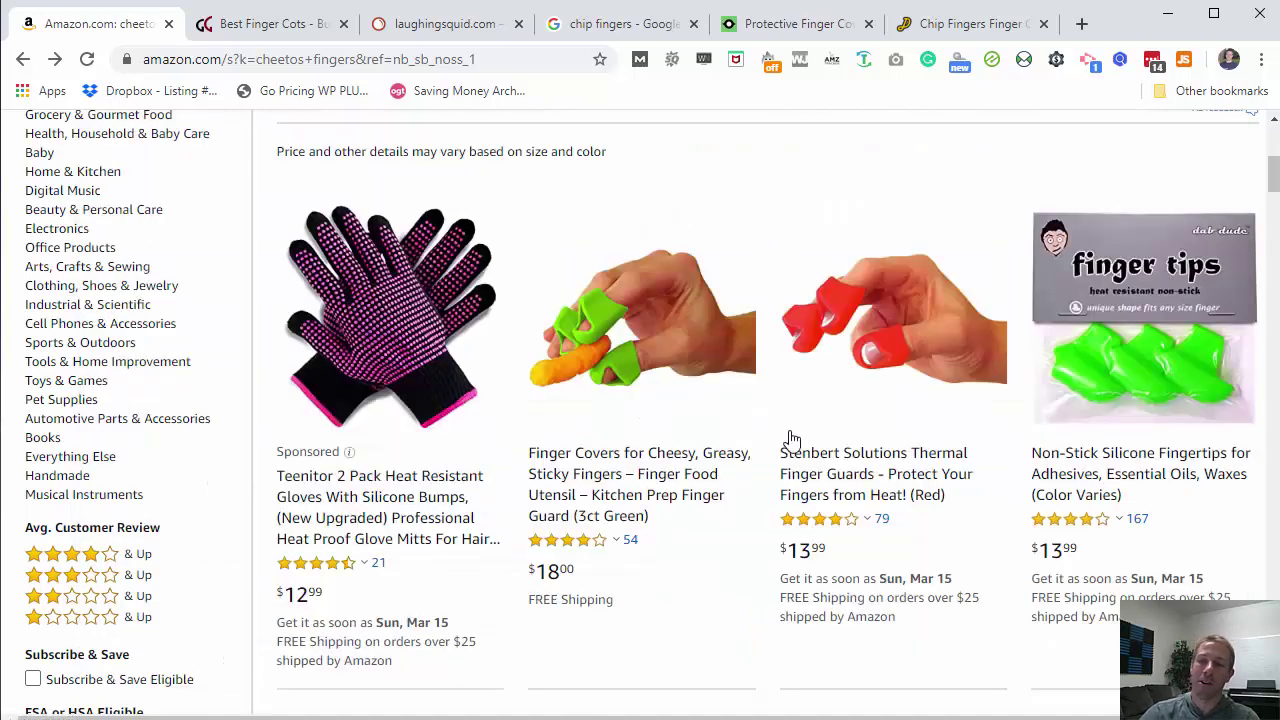
{"action": "scroll", "coordinate": [820, 529], "scroll_direction": "up", "scroll_amount": 2}
{"action": "scroll", "coordinate": [827, 537], "scroll_direction": "up", "scroll_amount": 2}
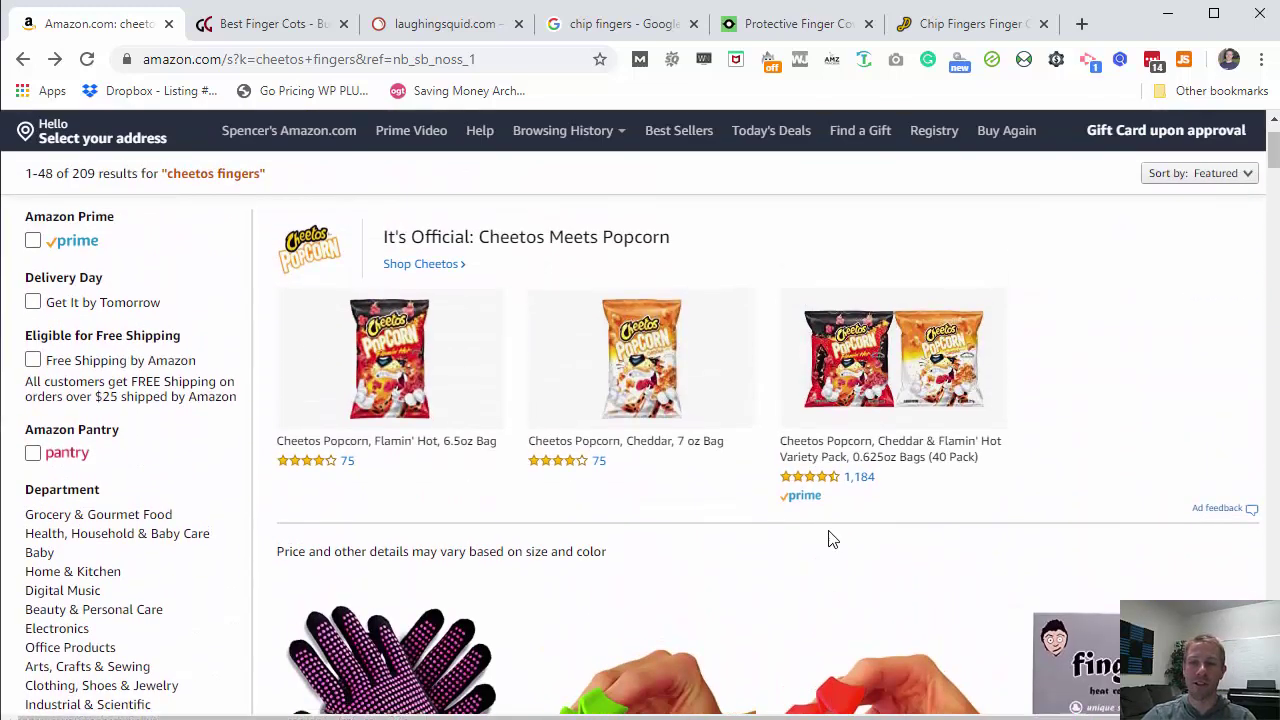